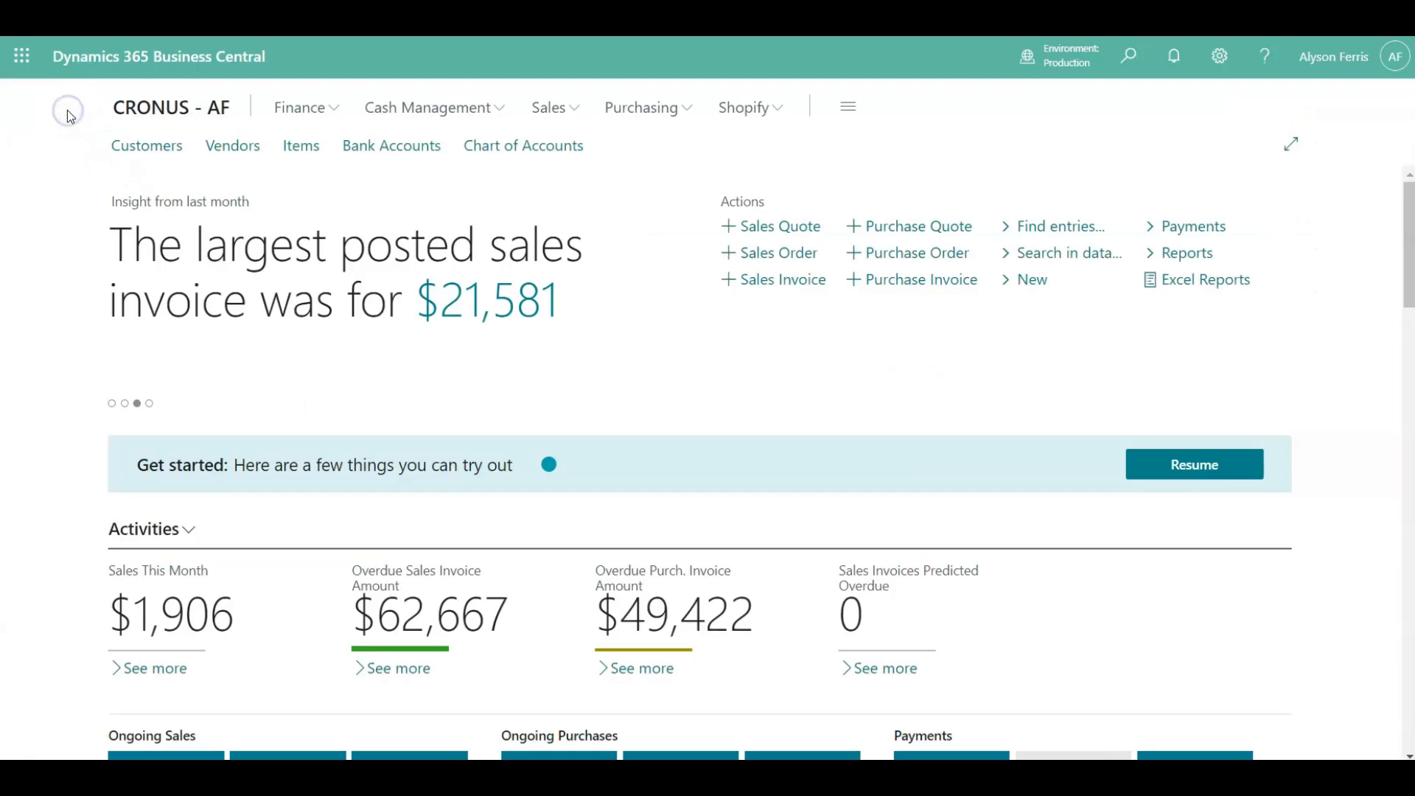
click(492, 107)
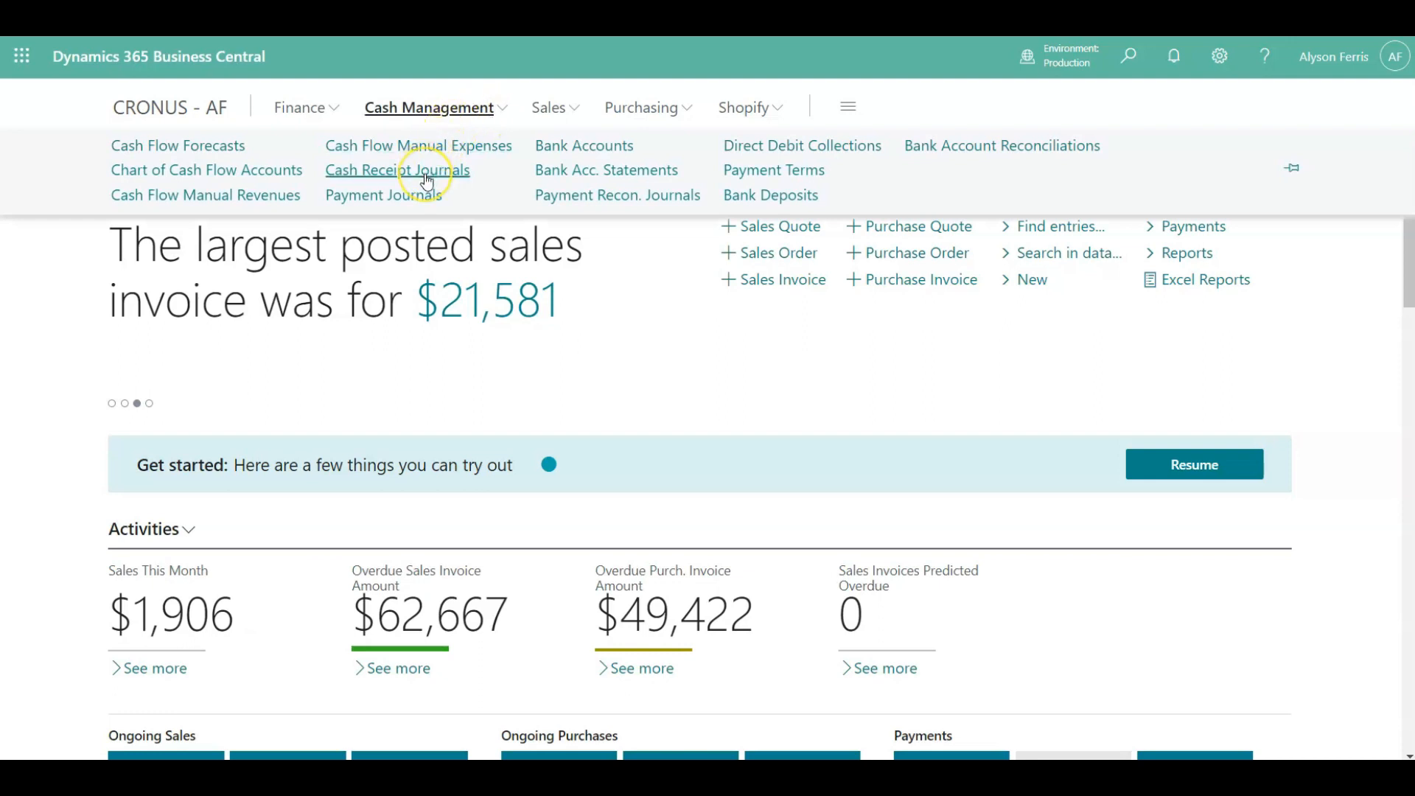
click(39, 309)
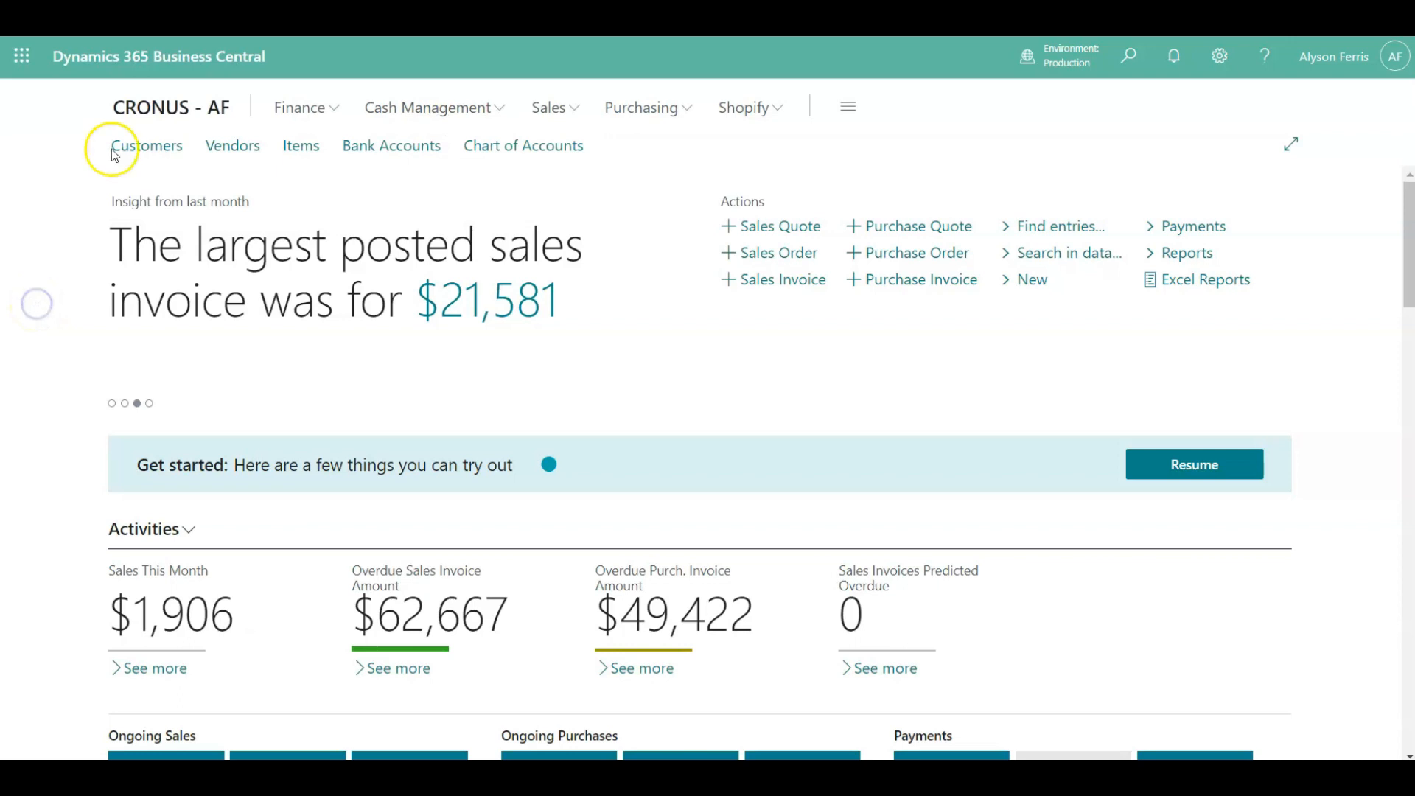
- Open the School of Fine Art customer card from the customer list and launch Post Cash Receipts for it
click(149, 153)
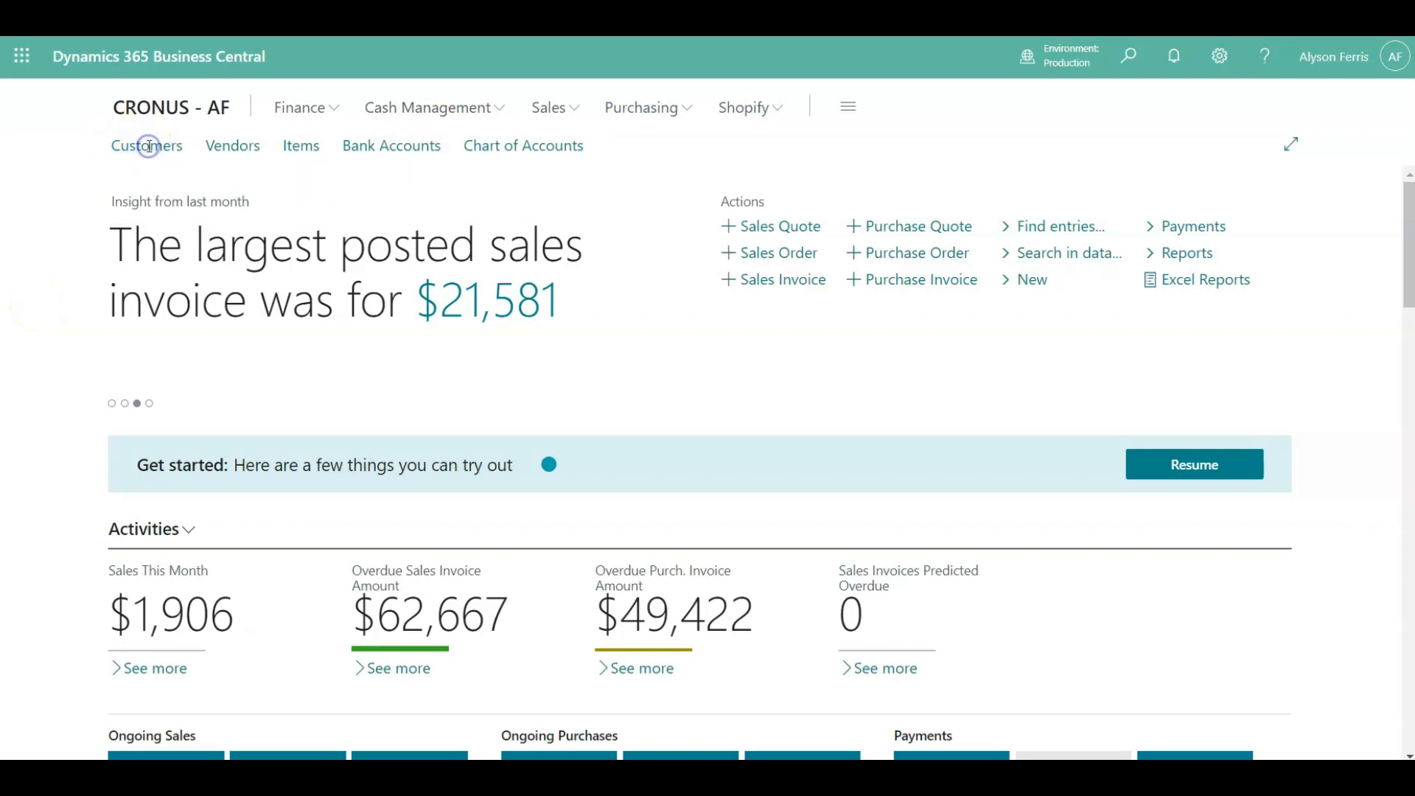
click(626, 398)
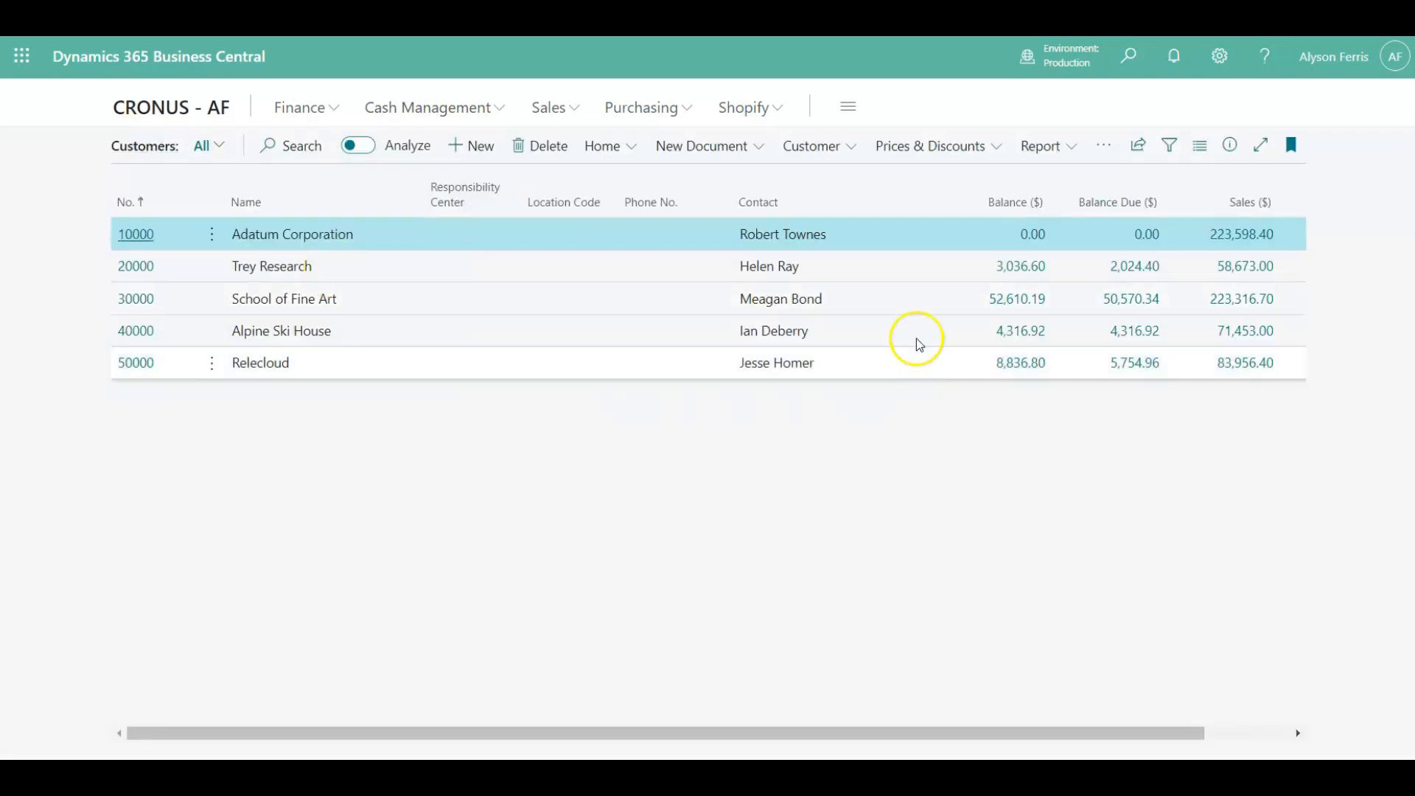
click(1103, 148)
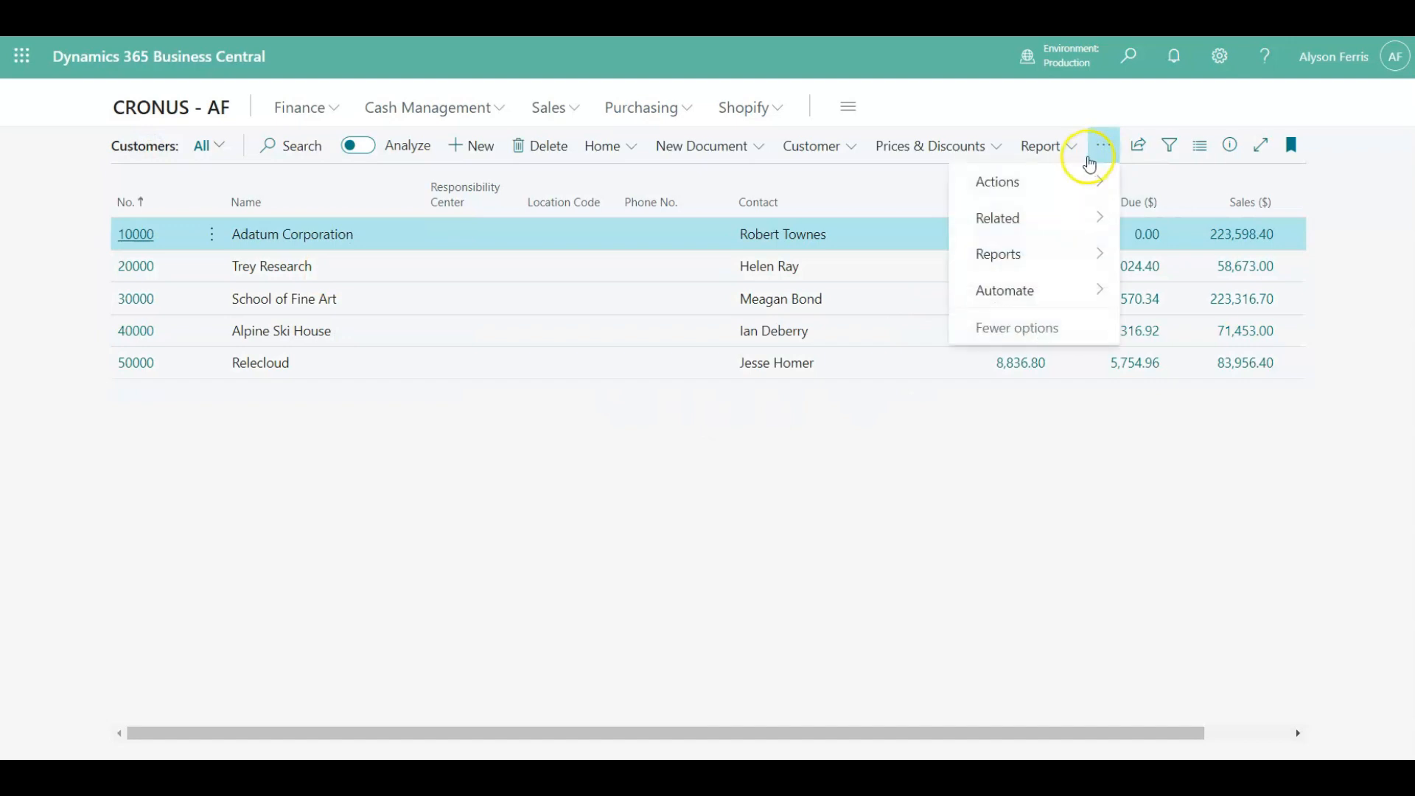
mouse_move(1073, 179)
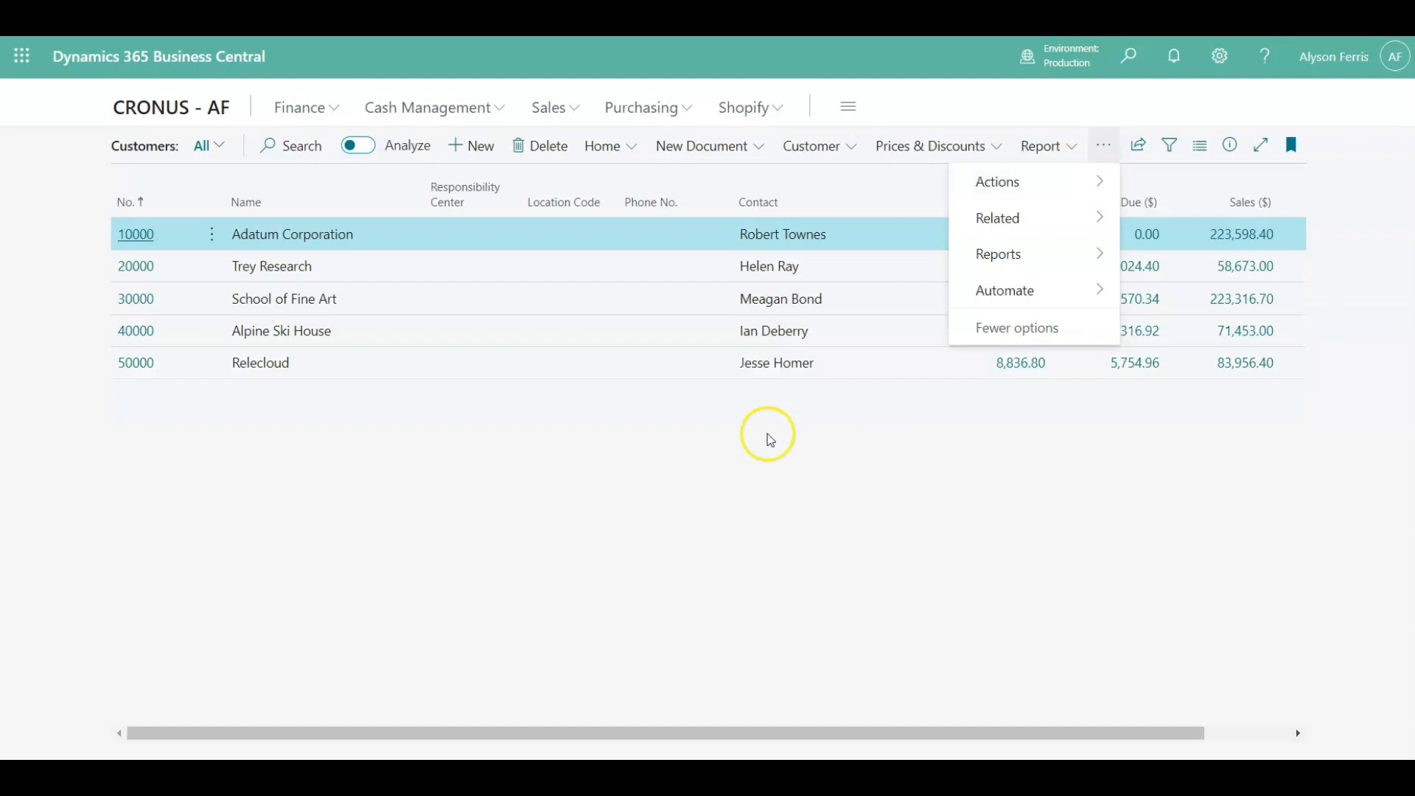
click(141, 302)
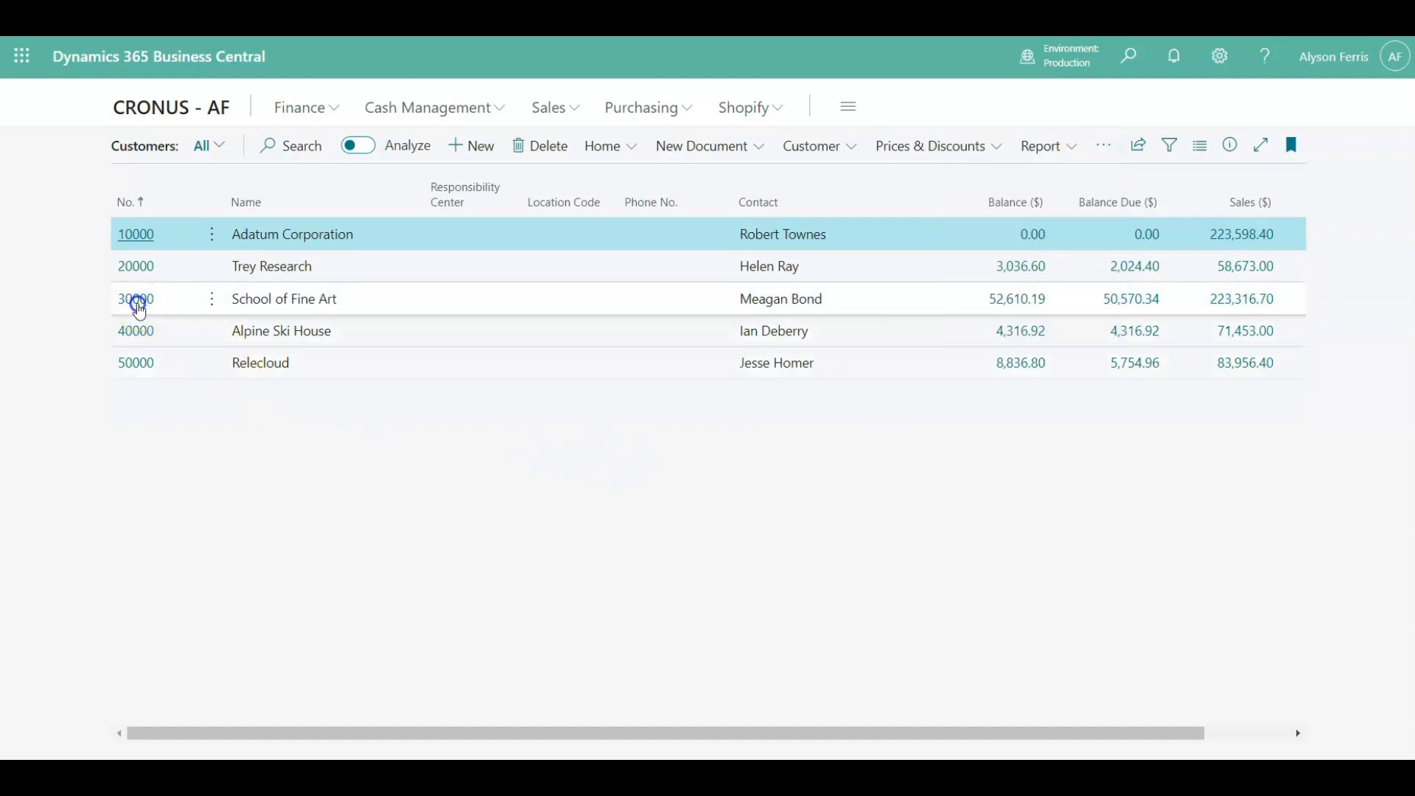
click(141, 303)
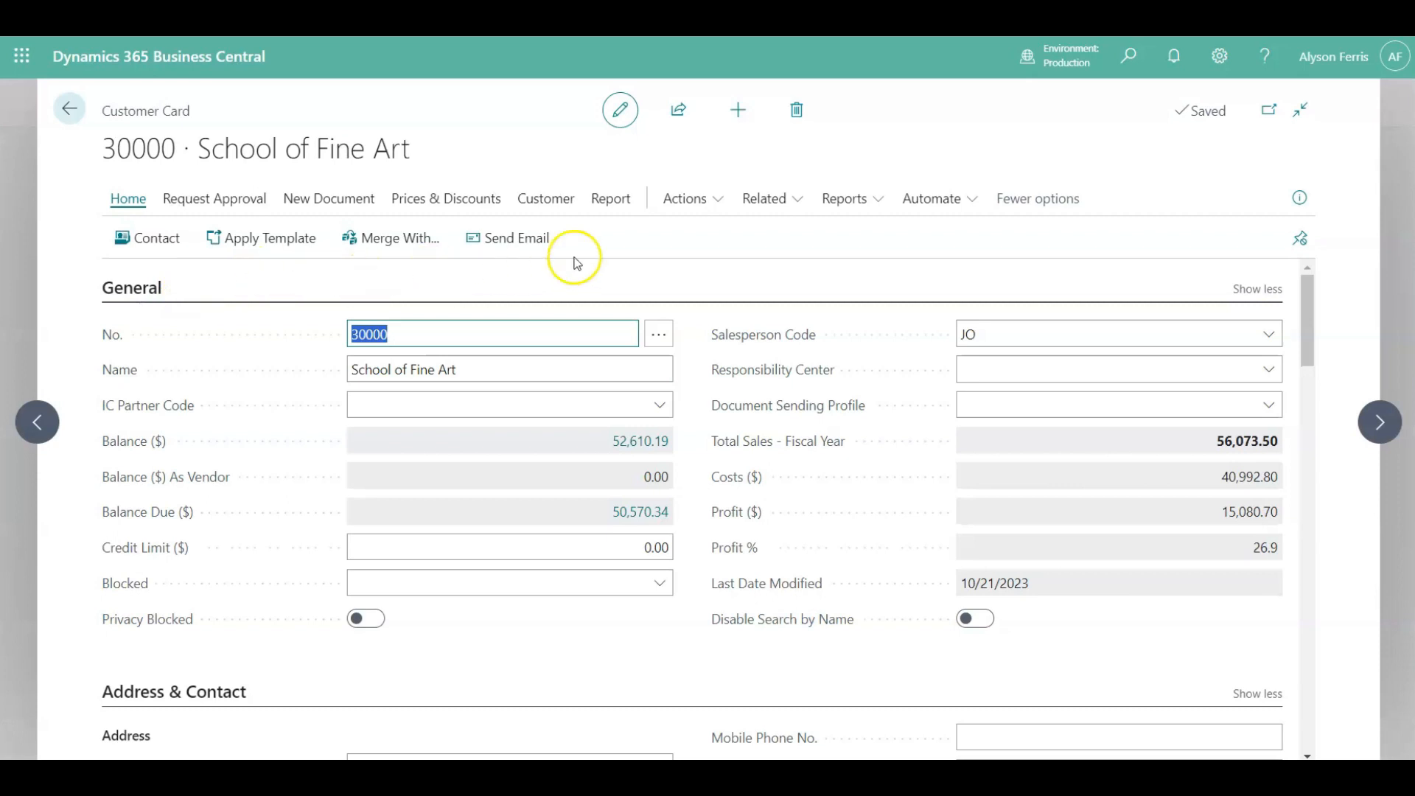
click(706, 212)
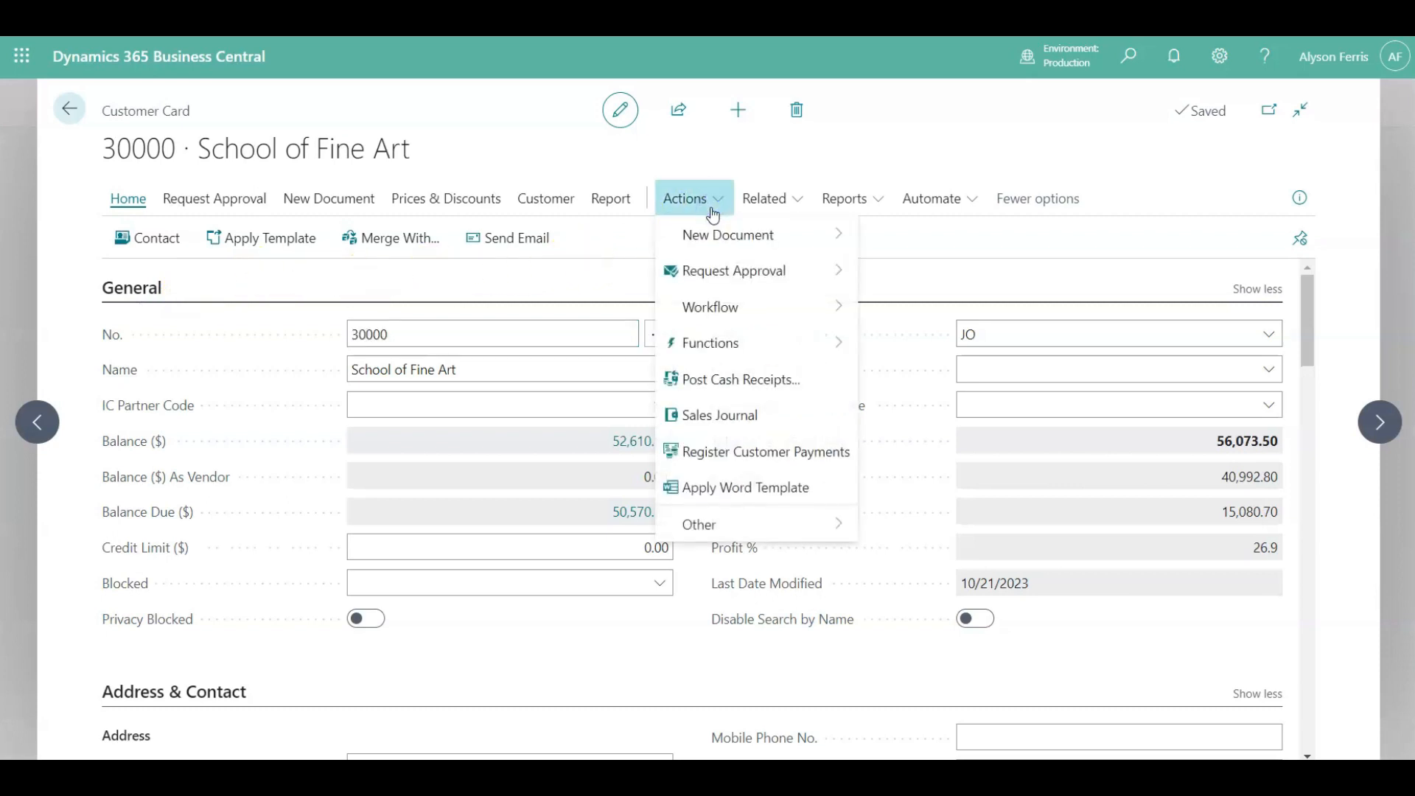
click(731, 379)
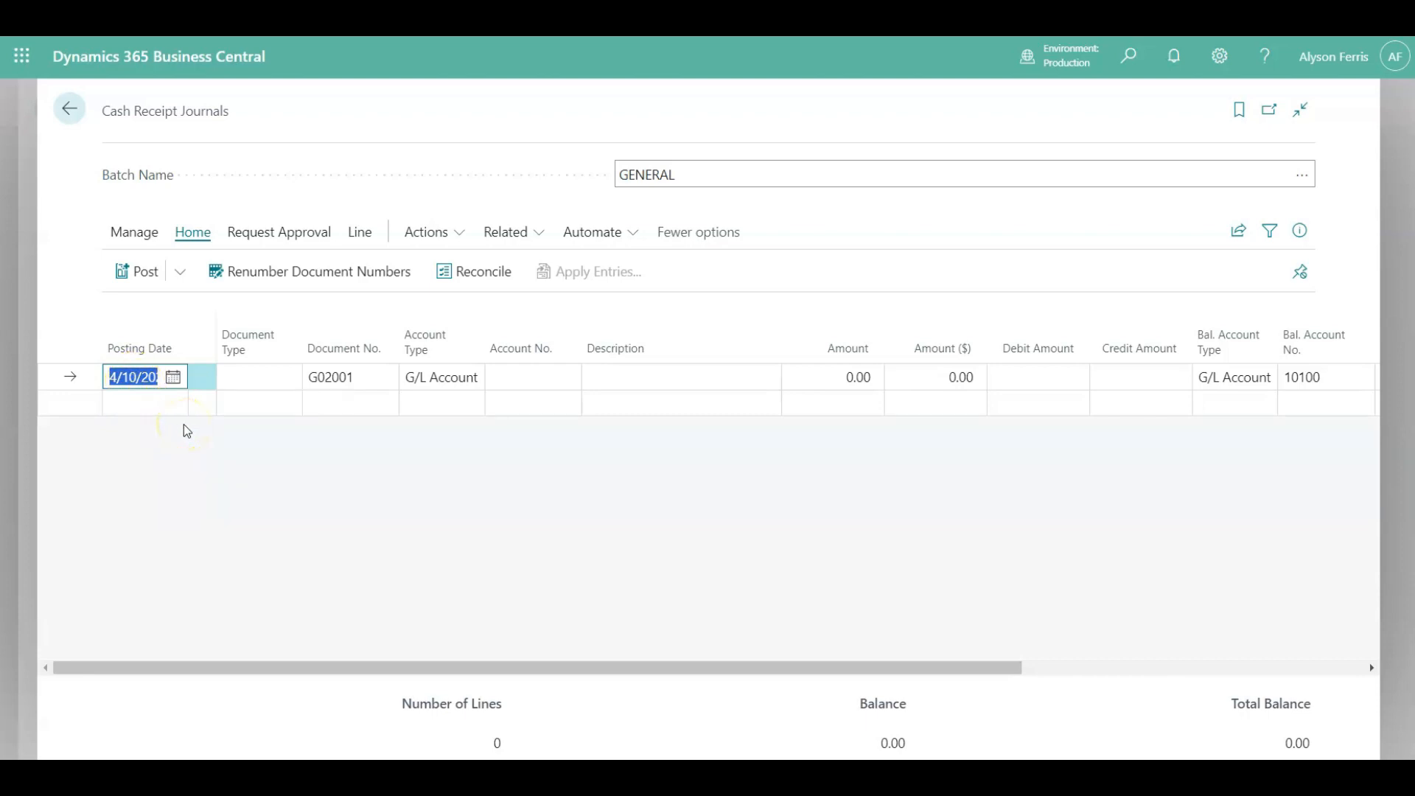
- Set the document type of the first cash receipt journal line to Payment
key(Tab)
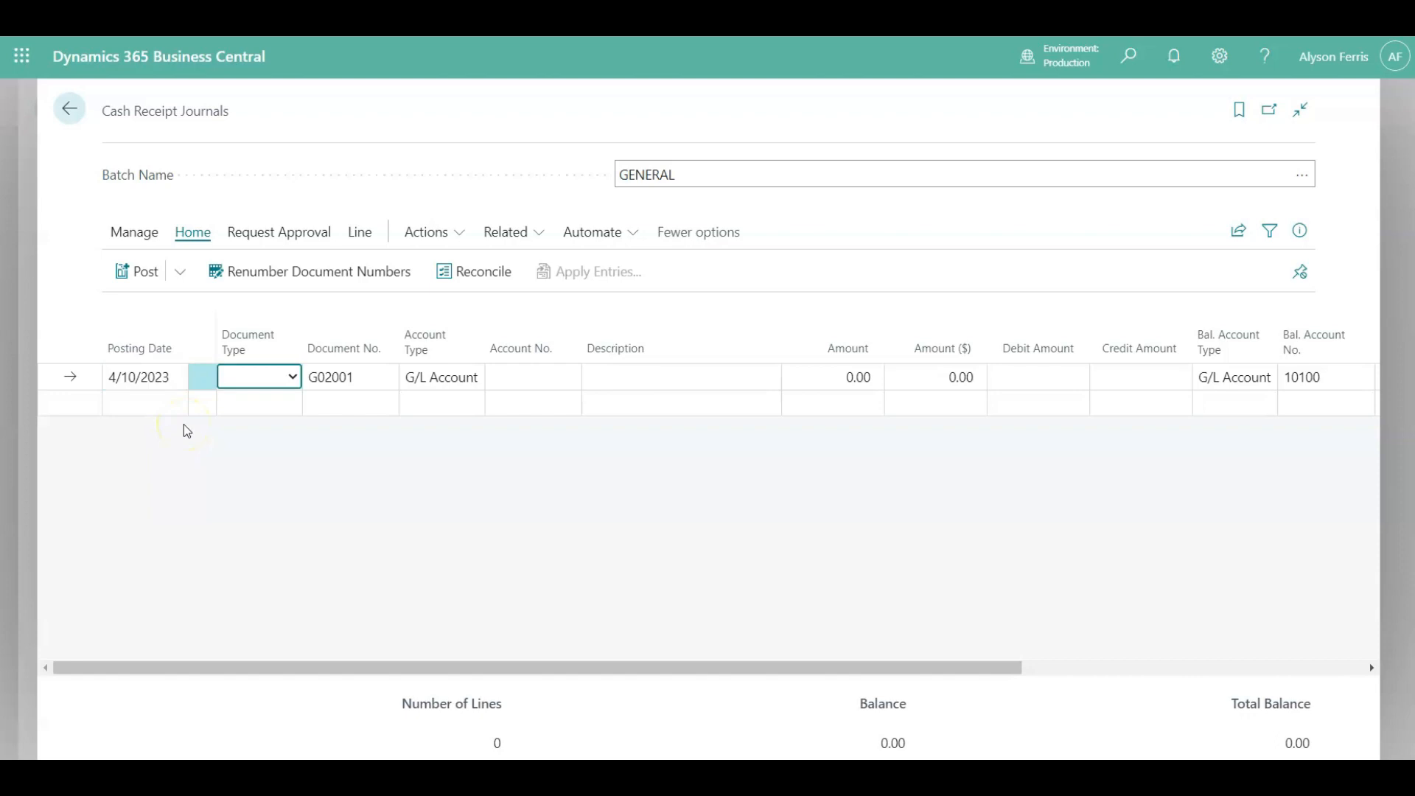
click(298, 380)
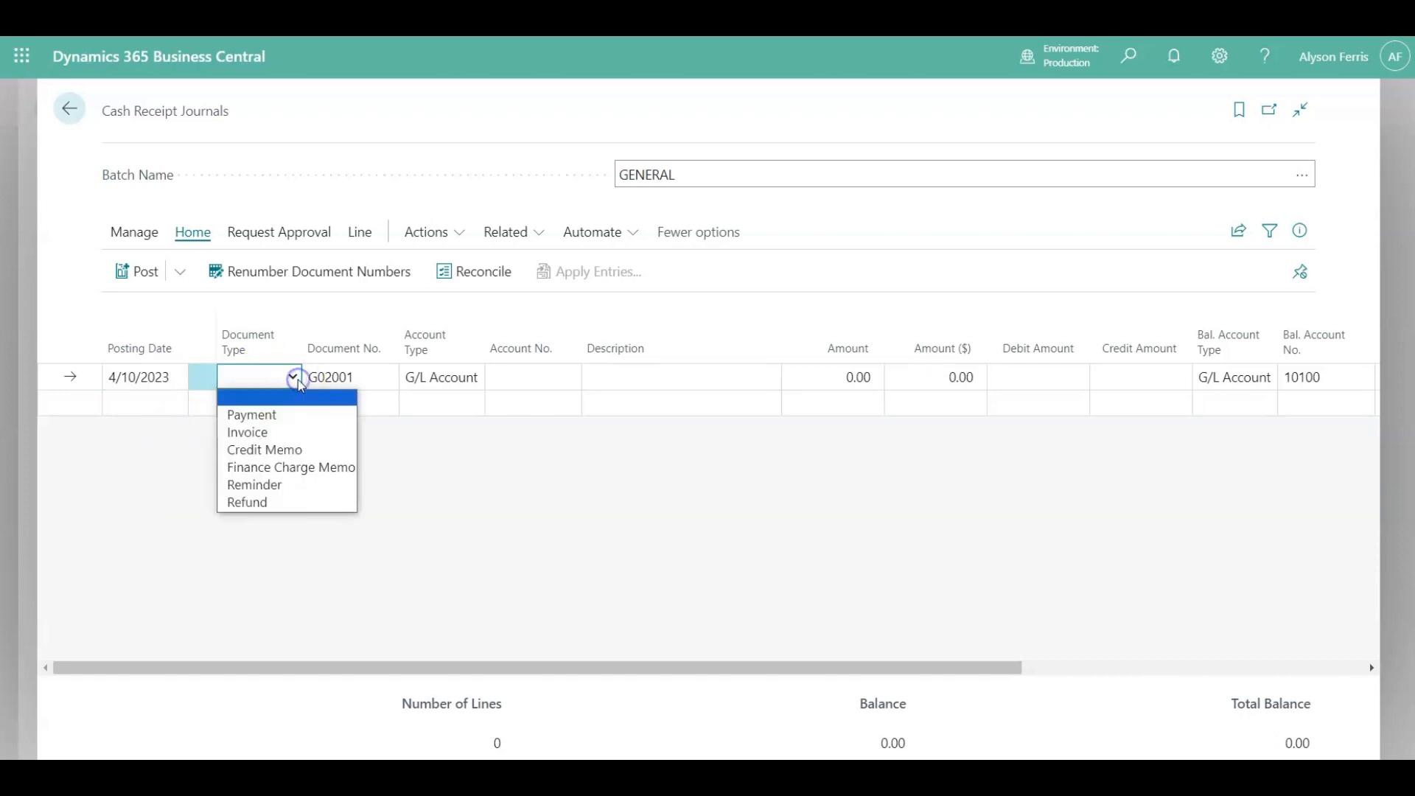
click(277, 414)
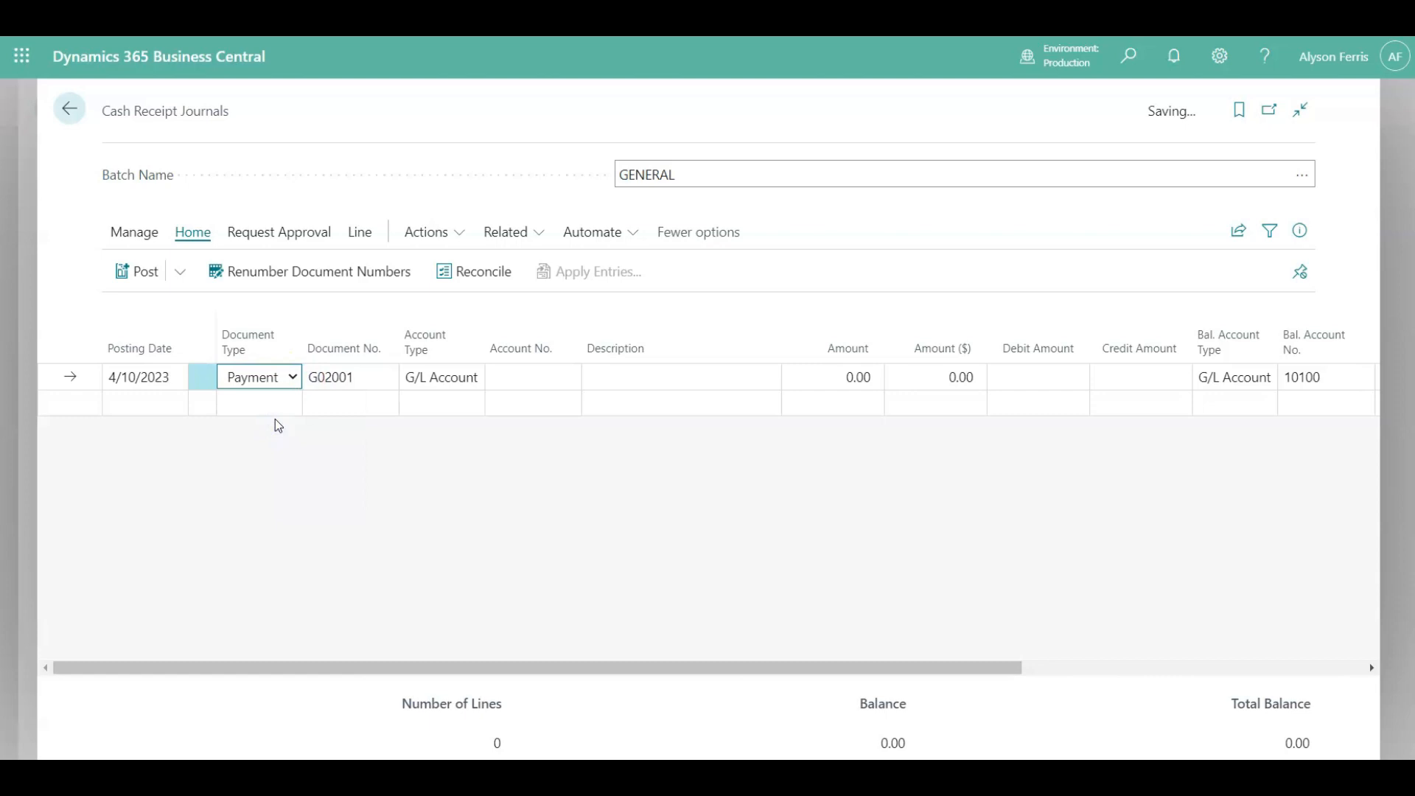
key(Tab)
- Set the first journal line's account type to Bank Account and its account number to CHECKING
drag(311, 377, 370, 381)
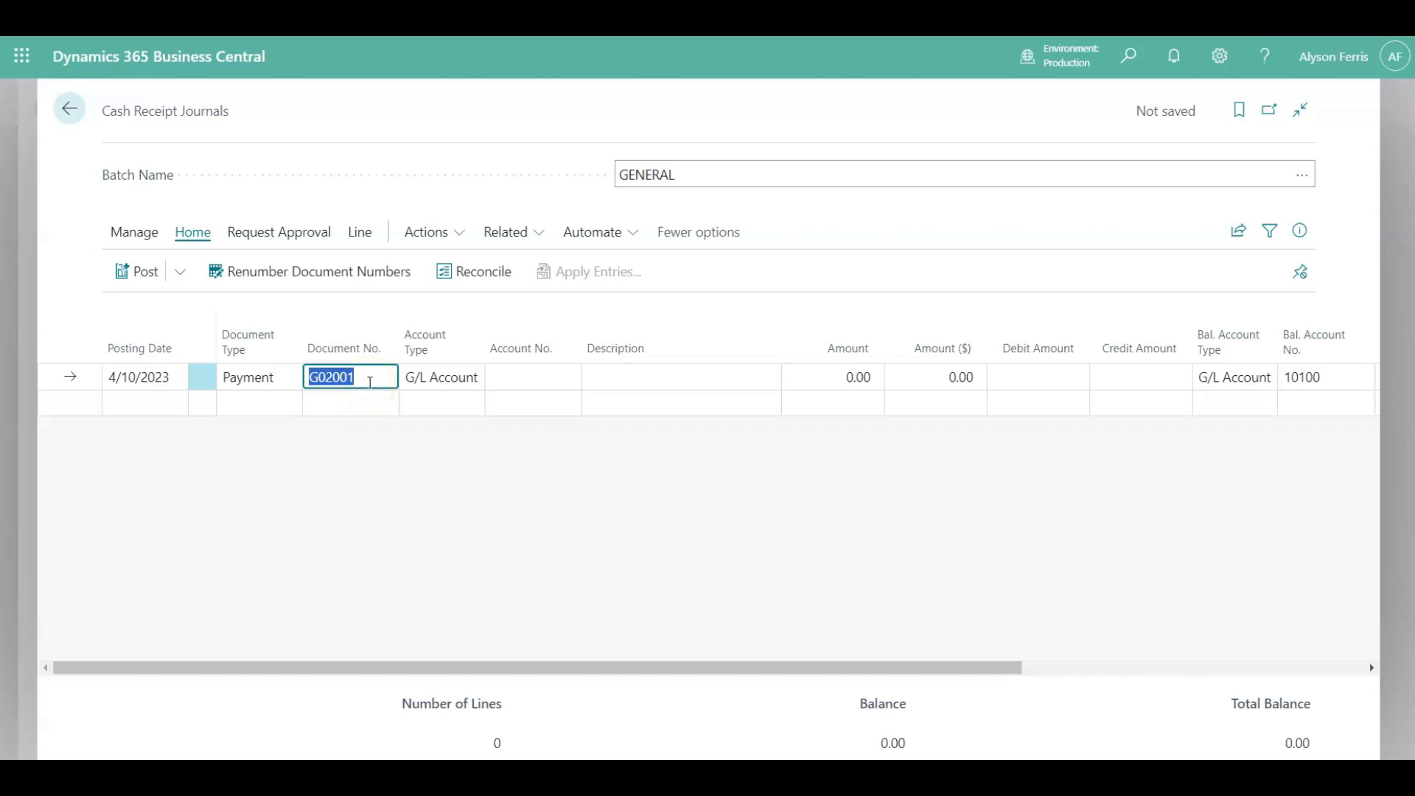
key(Tab)
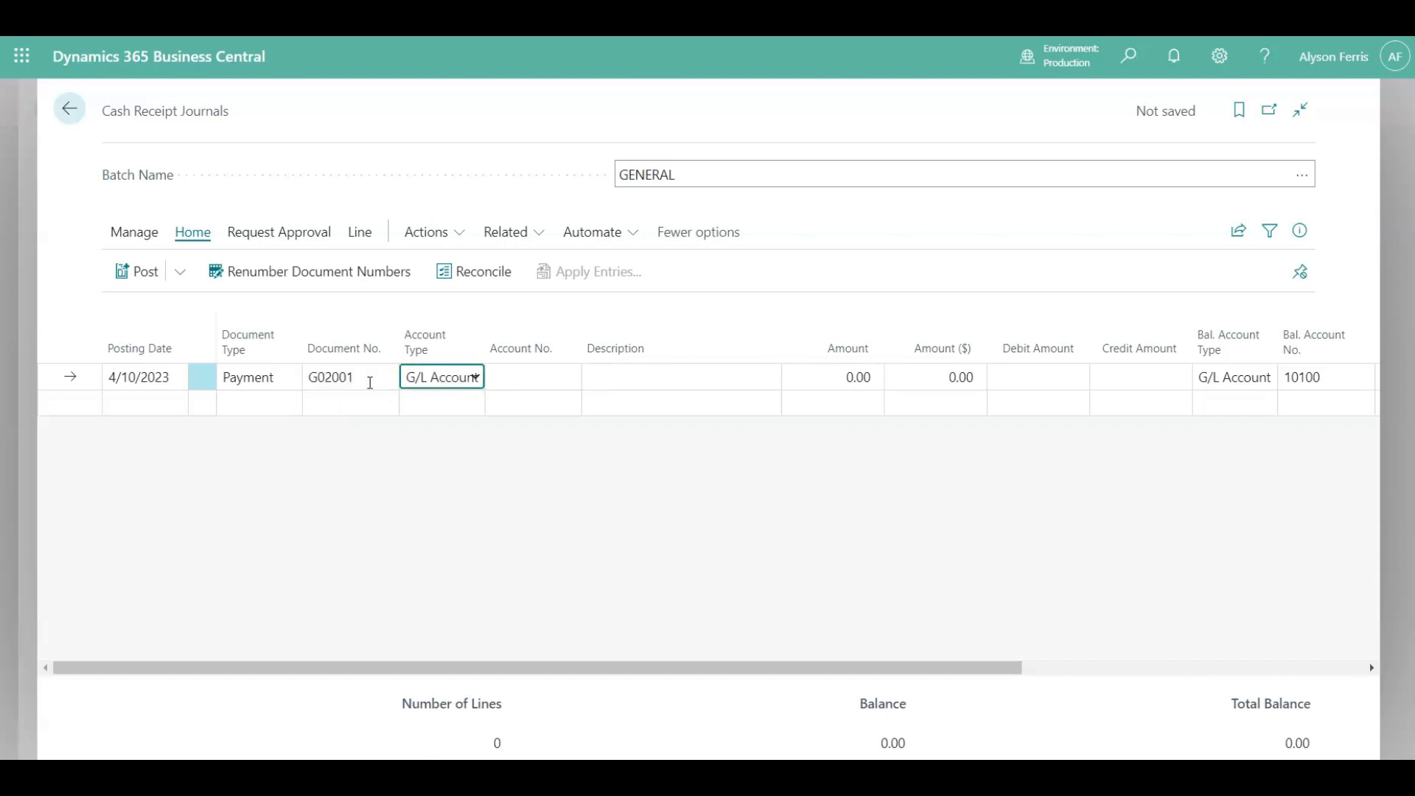
key(Tab)
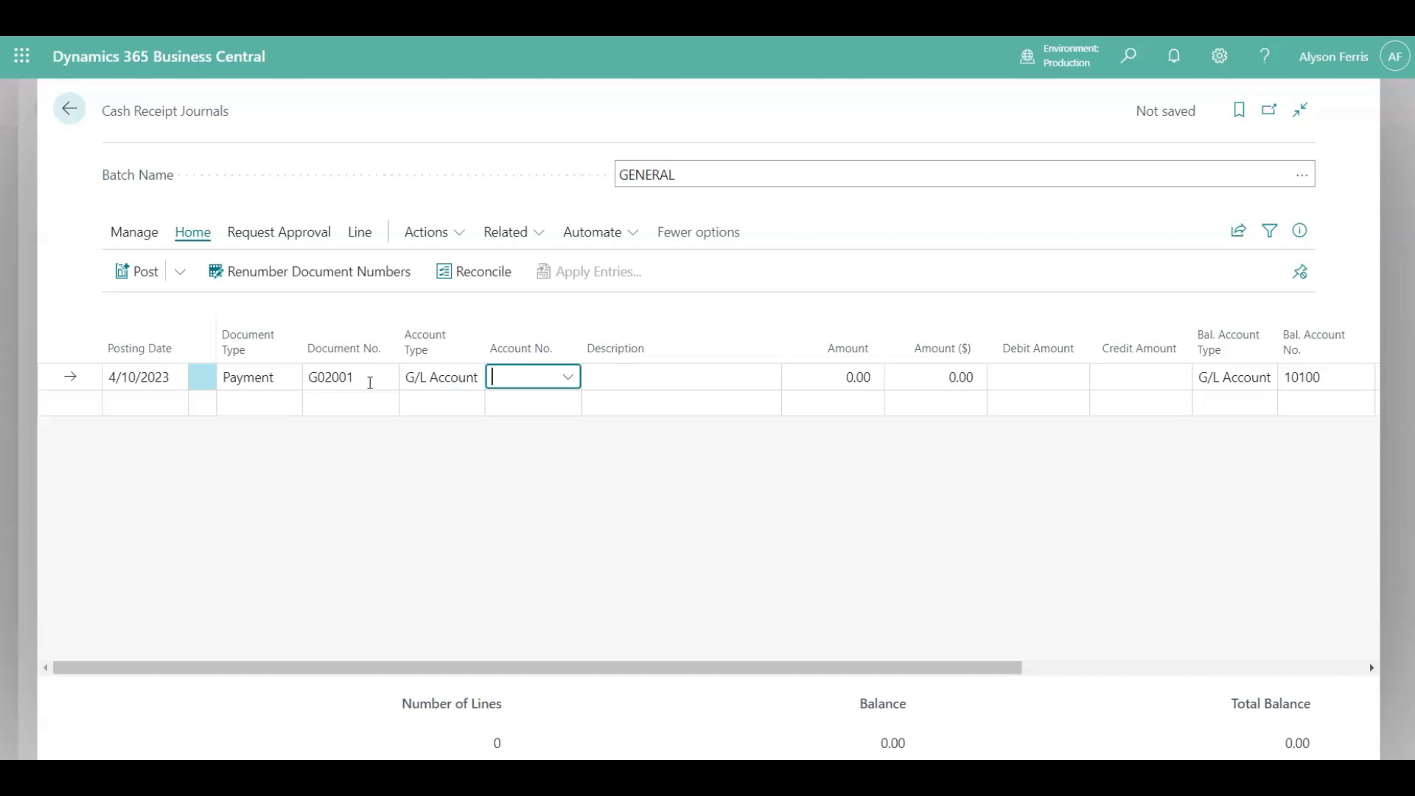
click(464, 376)
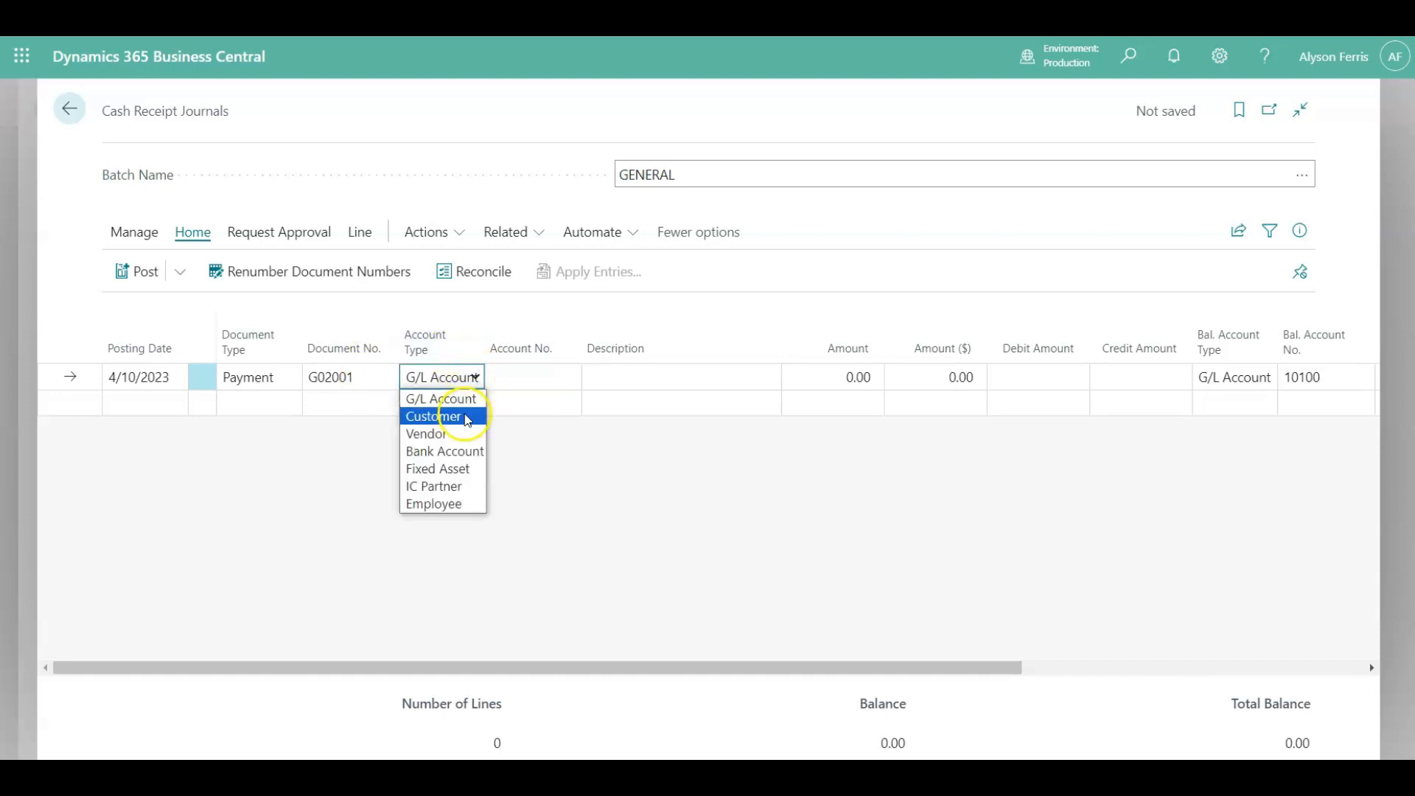
click(457, 451)
key(Tab)
click(571, 381)
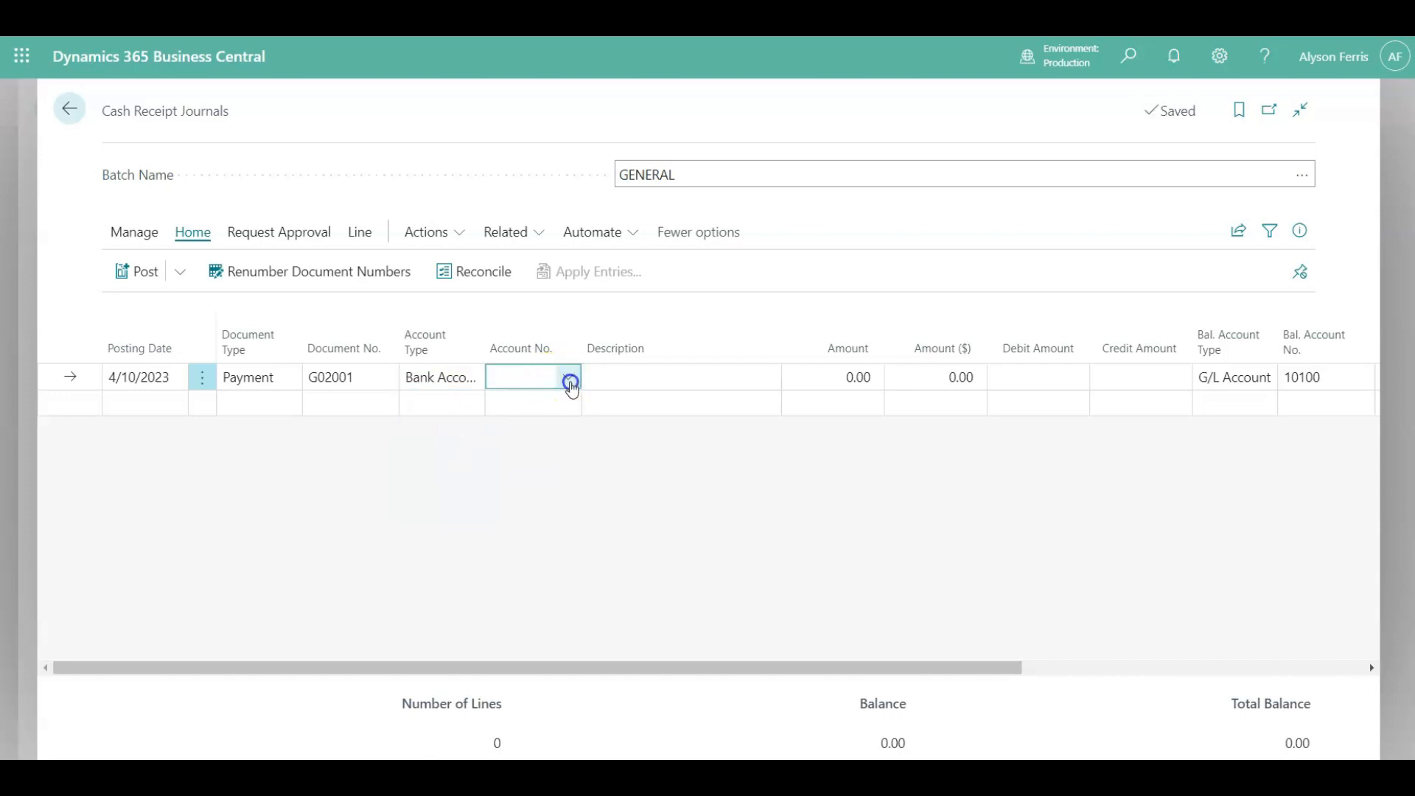
click(545, 460)
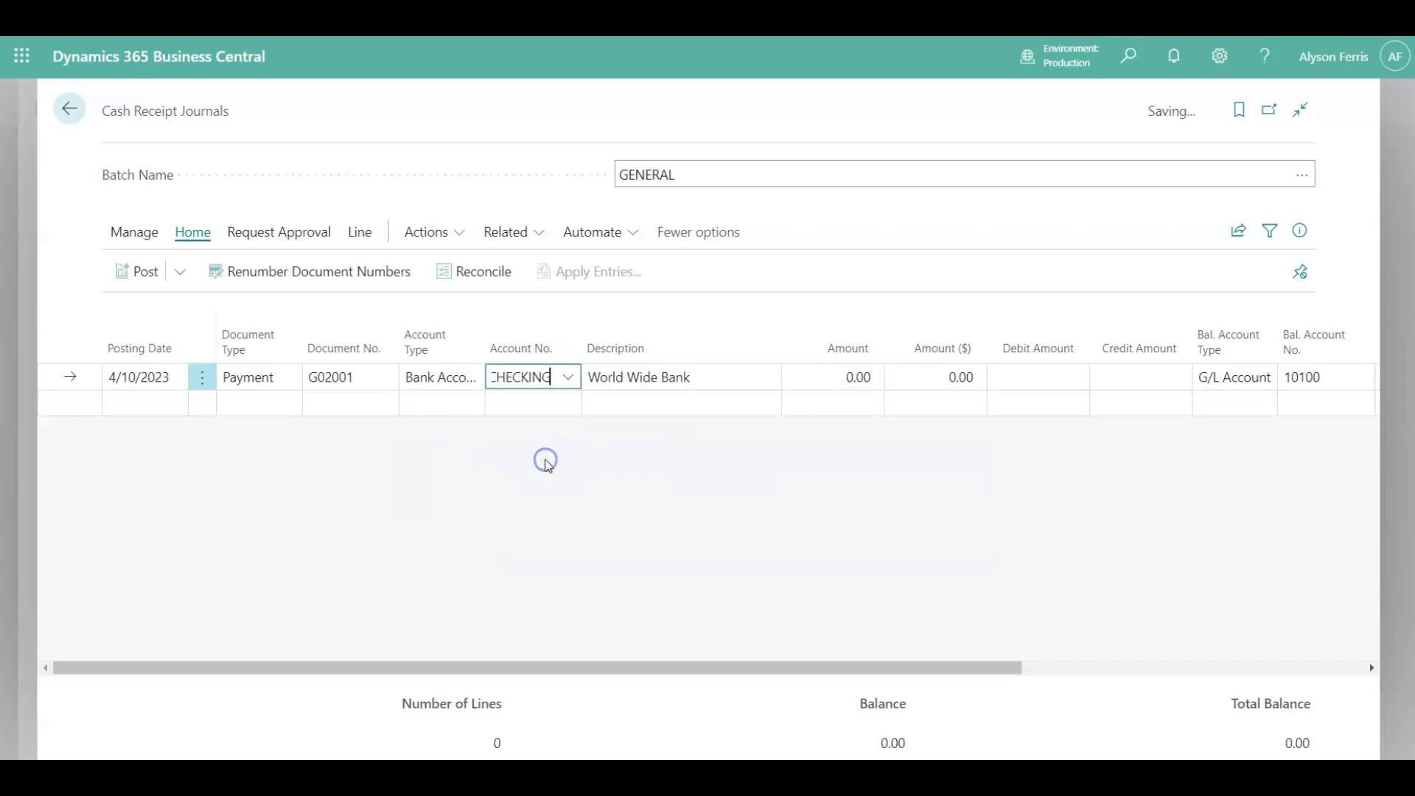
- Enter an amount of 4000 on the CHECKING bank account line
key(Tab)
key(Tab)
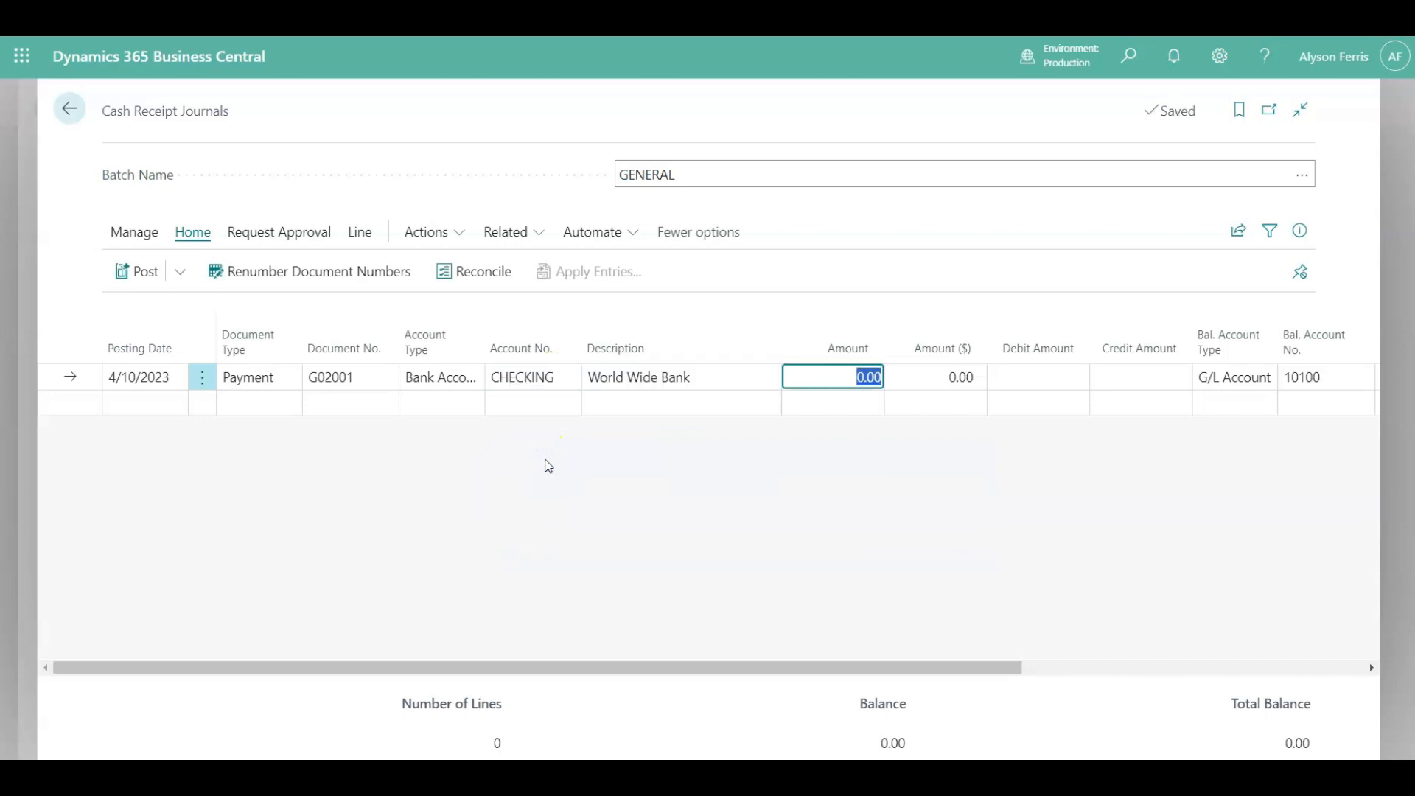
text(4000)
key(Tab)
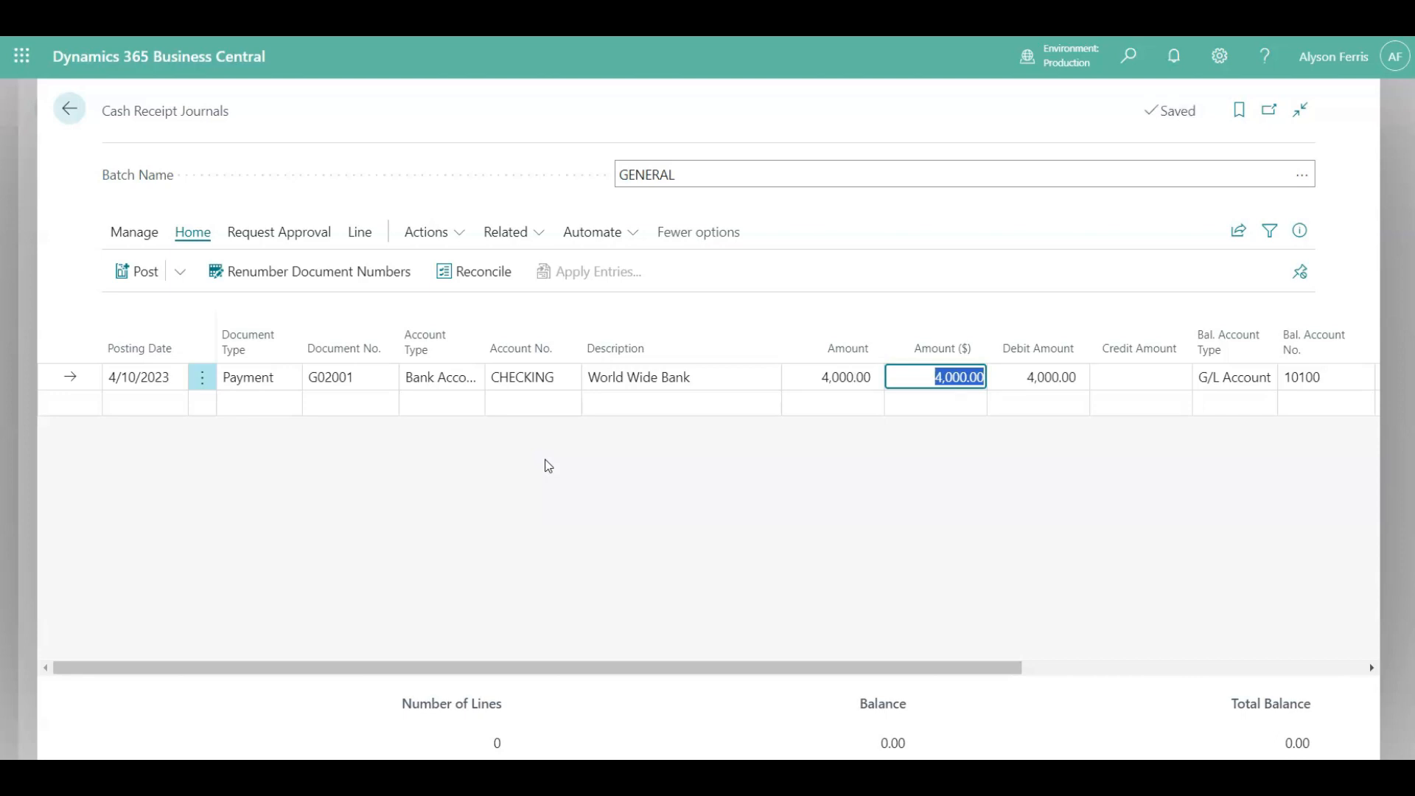
- Clear the balancing account number on the CHECKING bank account line
key(Tab)
key(Tab)
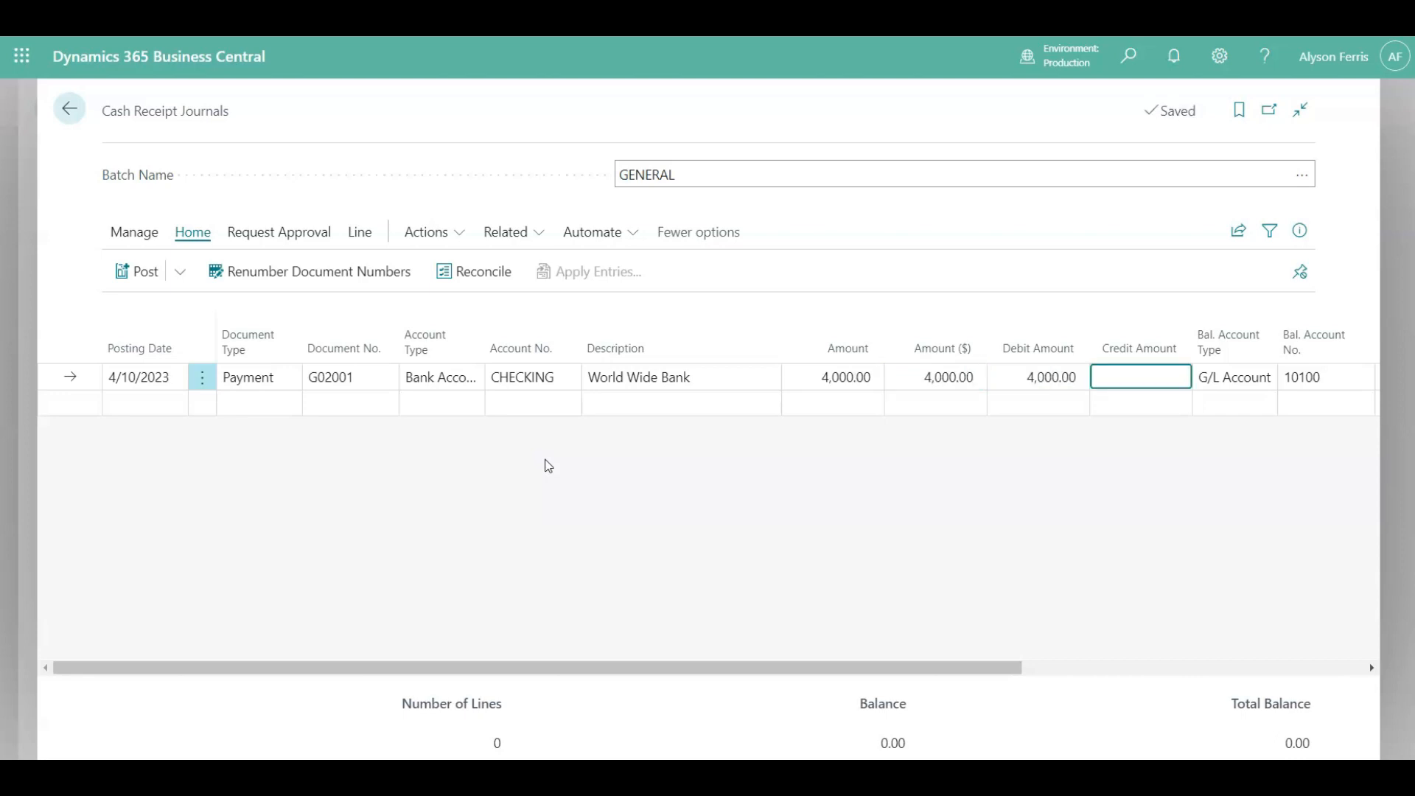
key(Tab)
key(Tab)
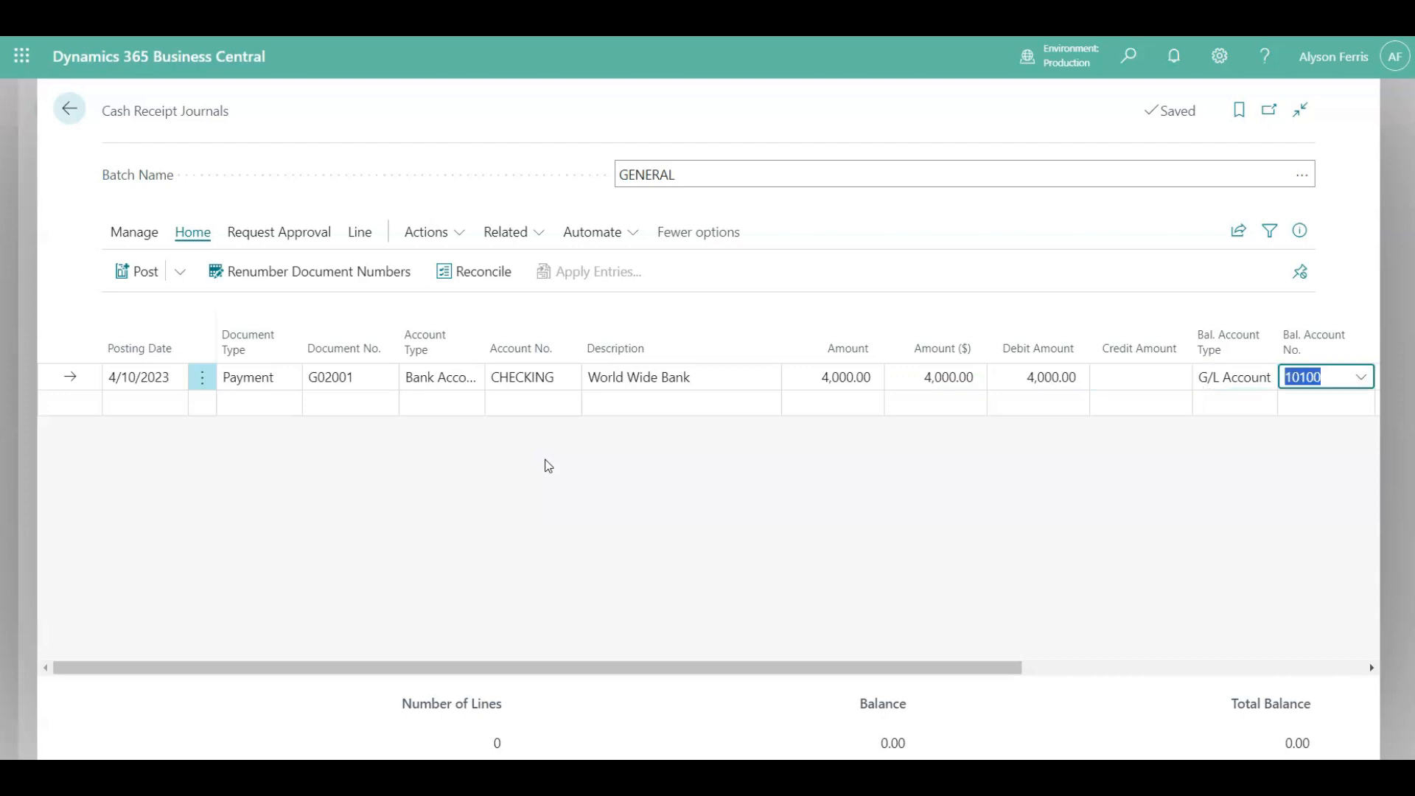
key(BackSpace)
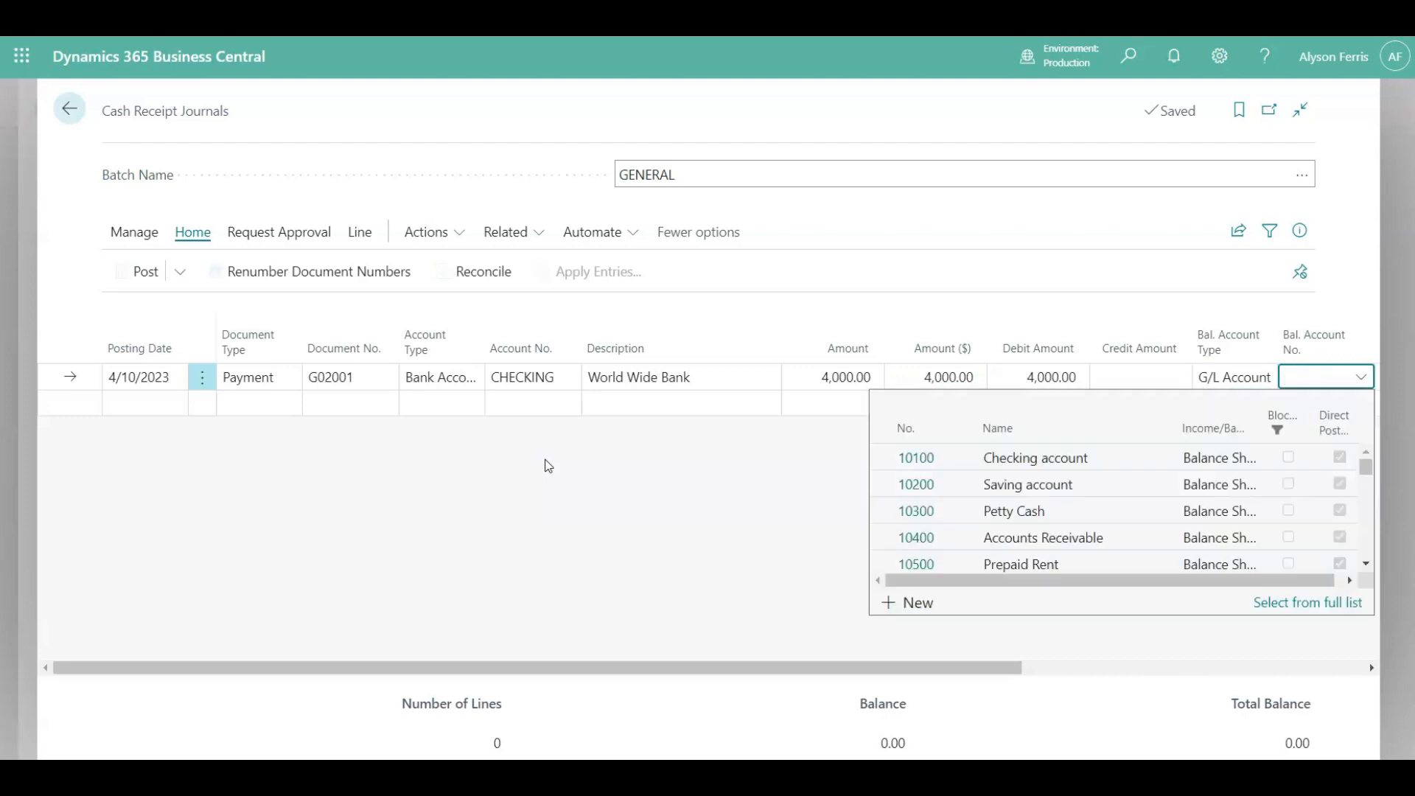
key(Tab)
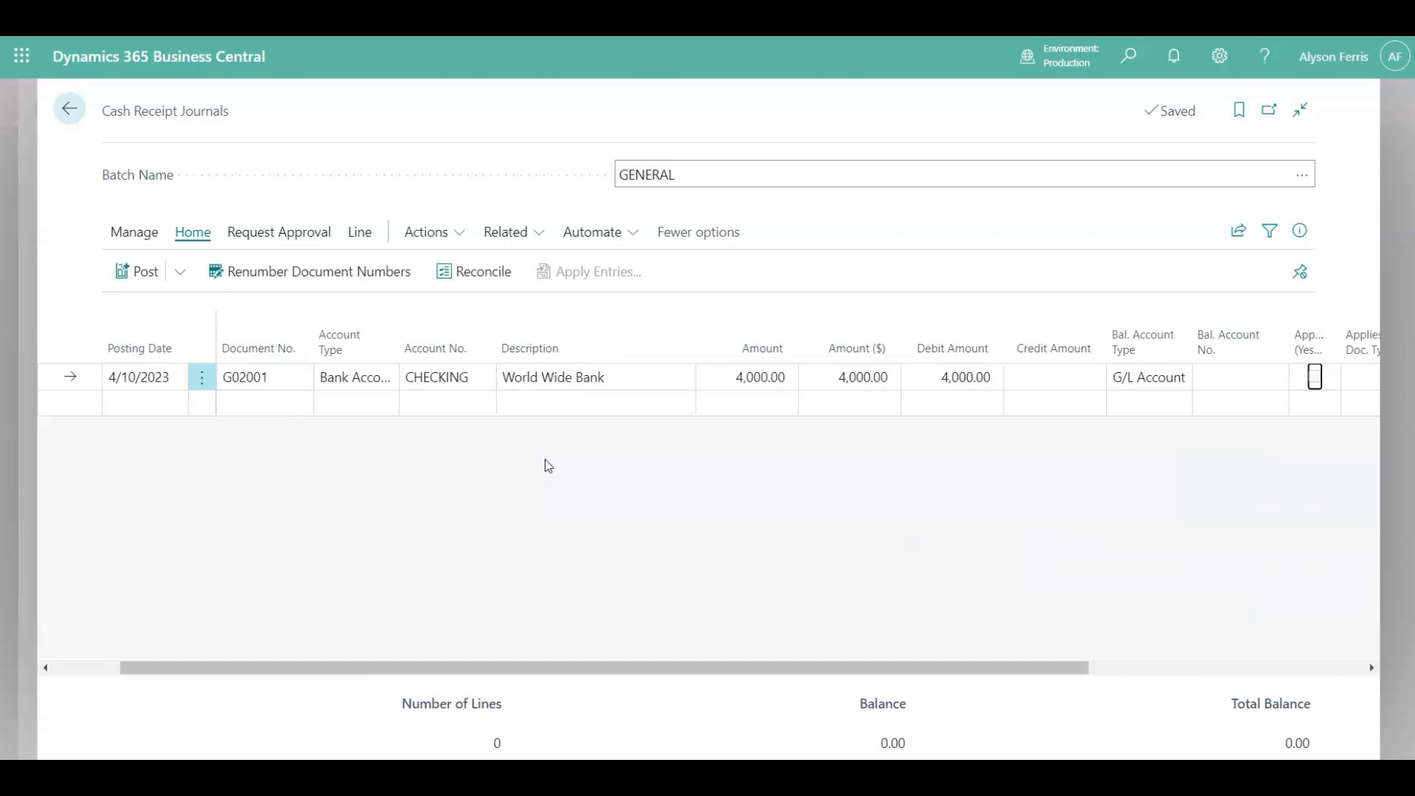
- Start a second payment line in the cash receipt journal and set its account type to Customer
key(Tab)
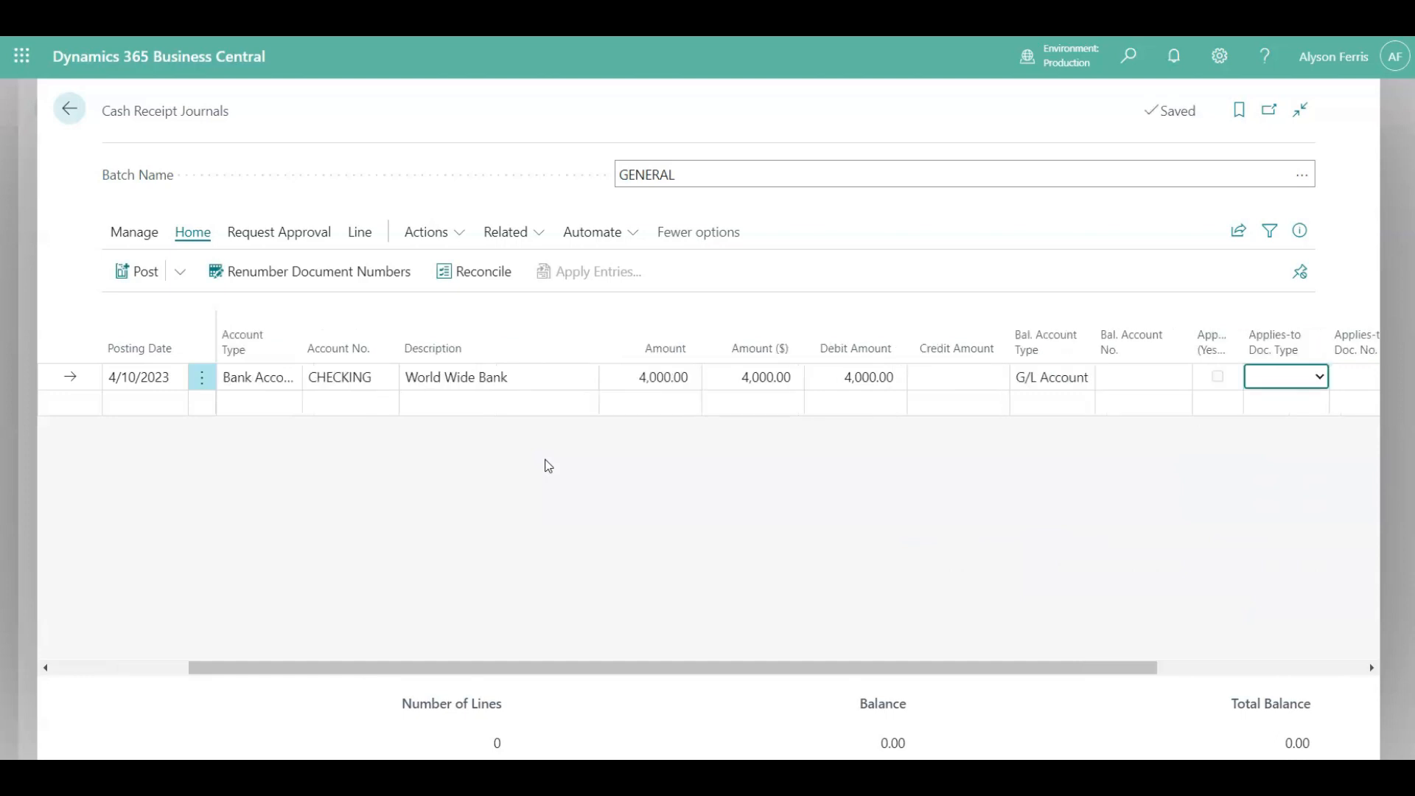
key(Tab)
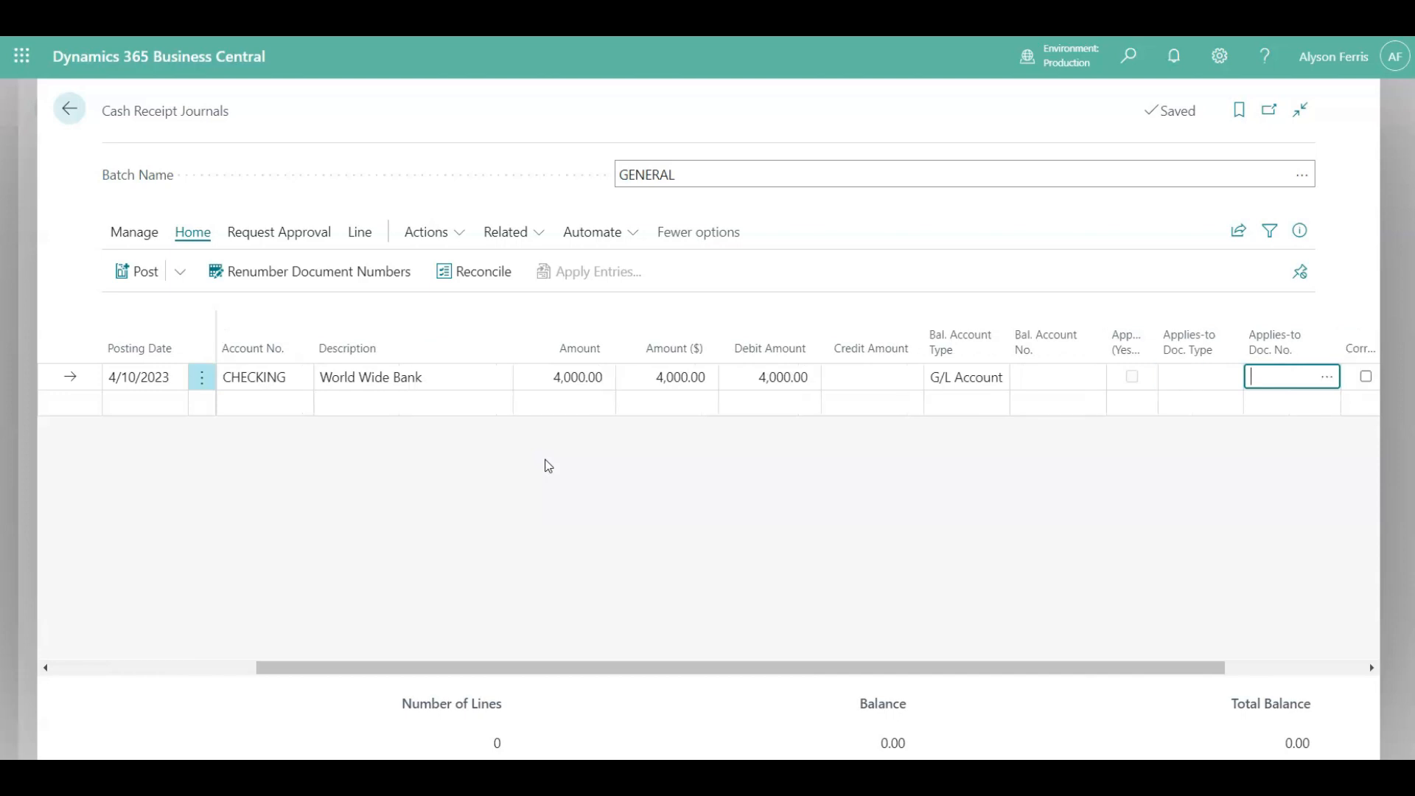
key(Tab)
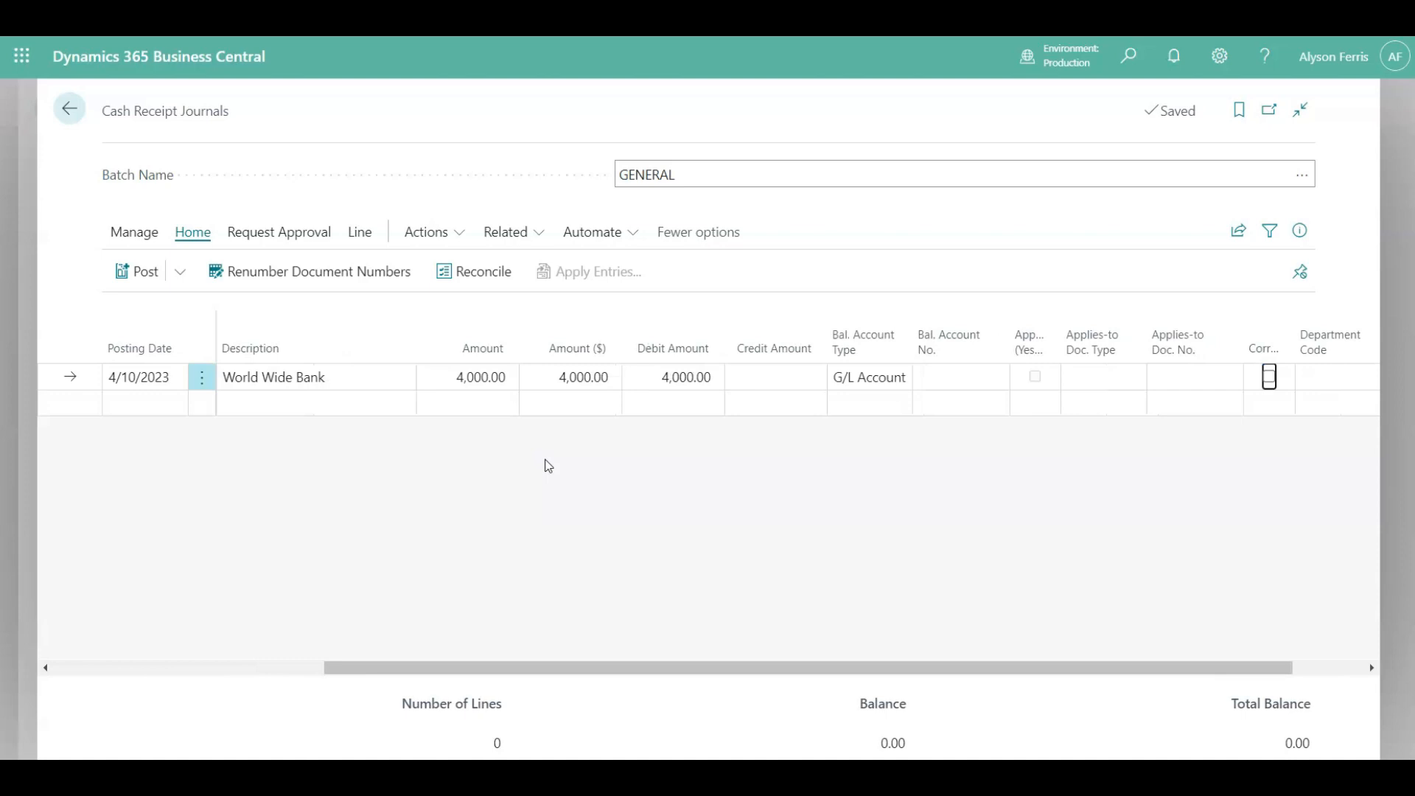
key(Tab)
key(Tab)
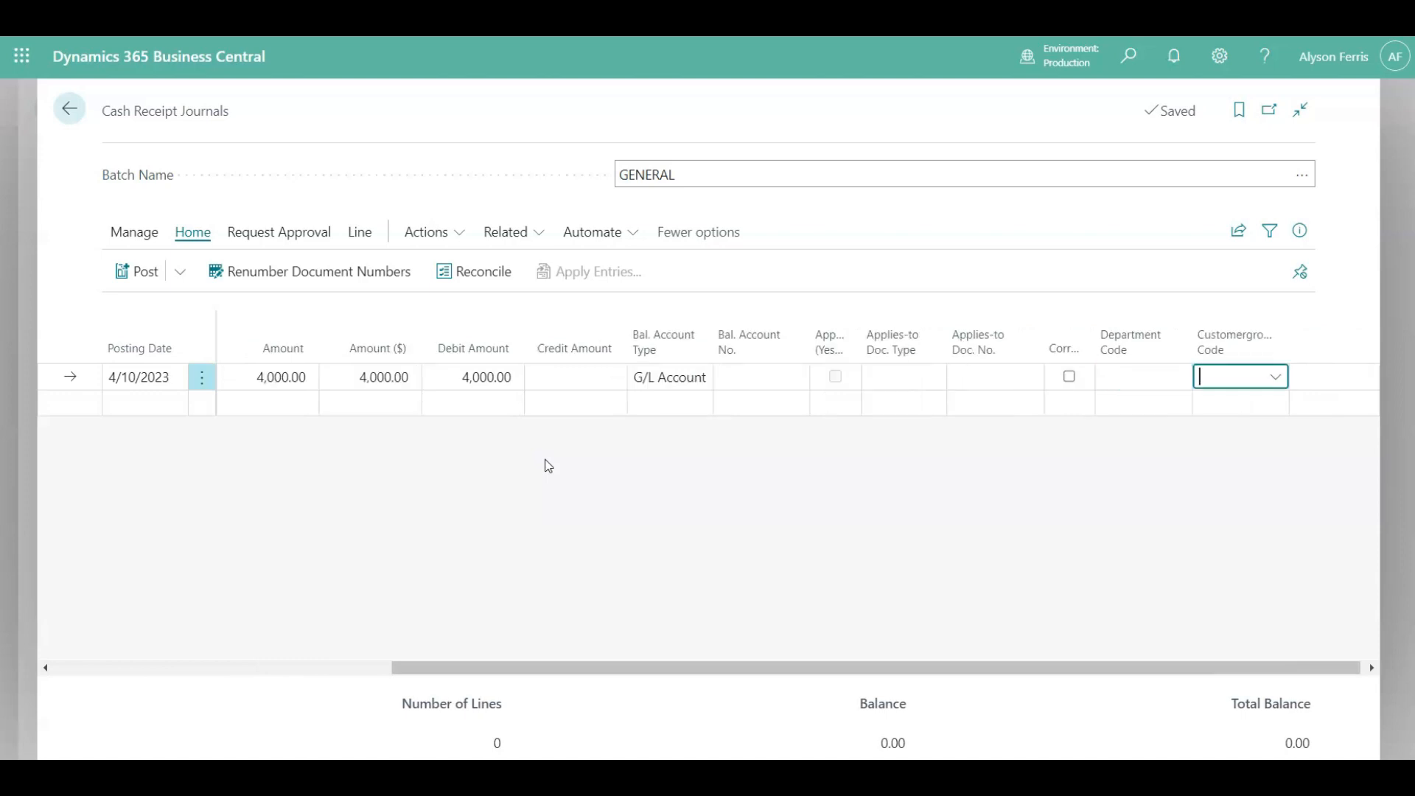
key(Tab)
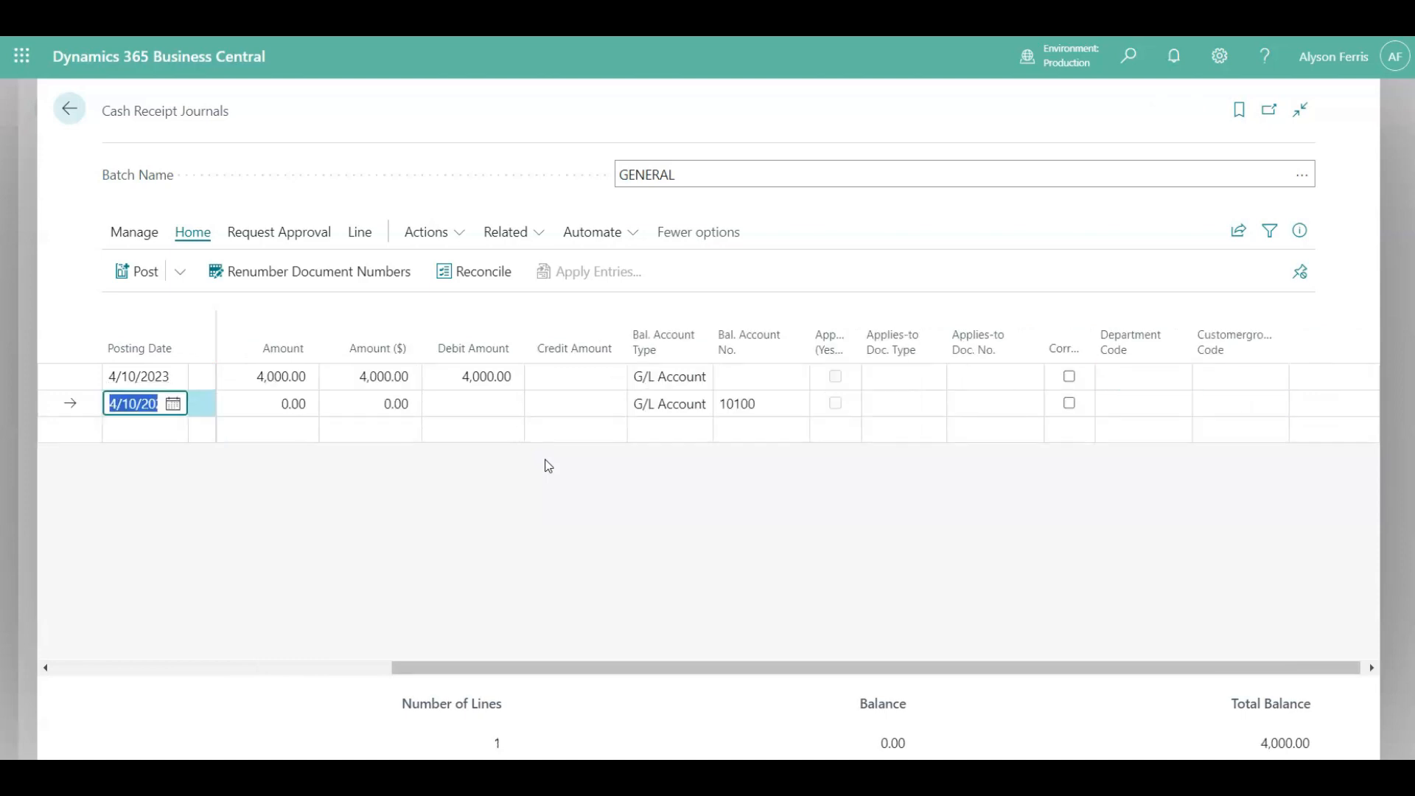
key(Tab)
key(Tab)
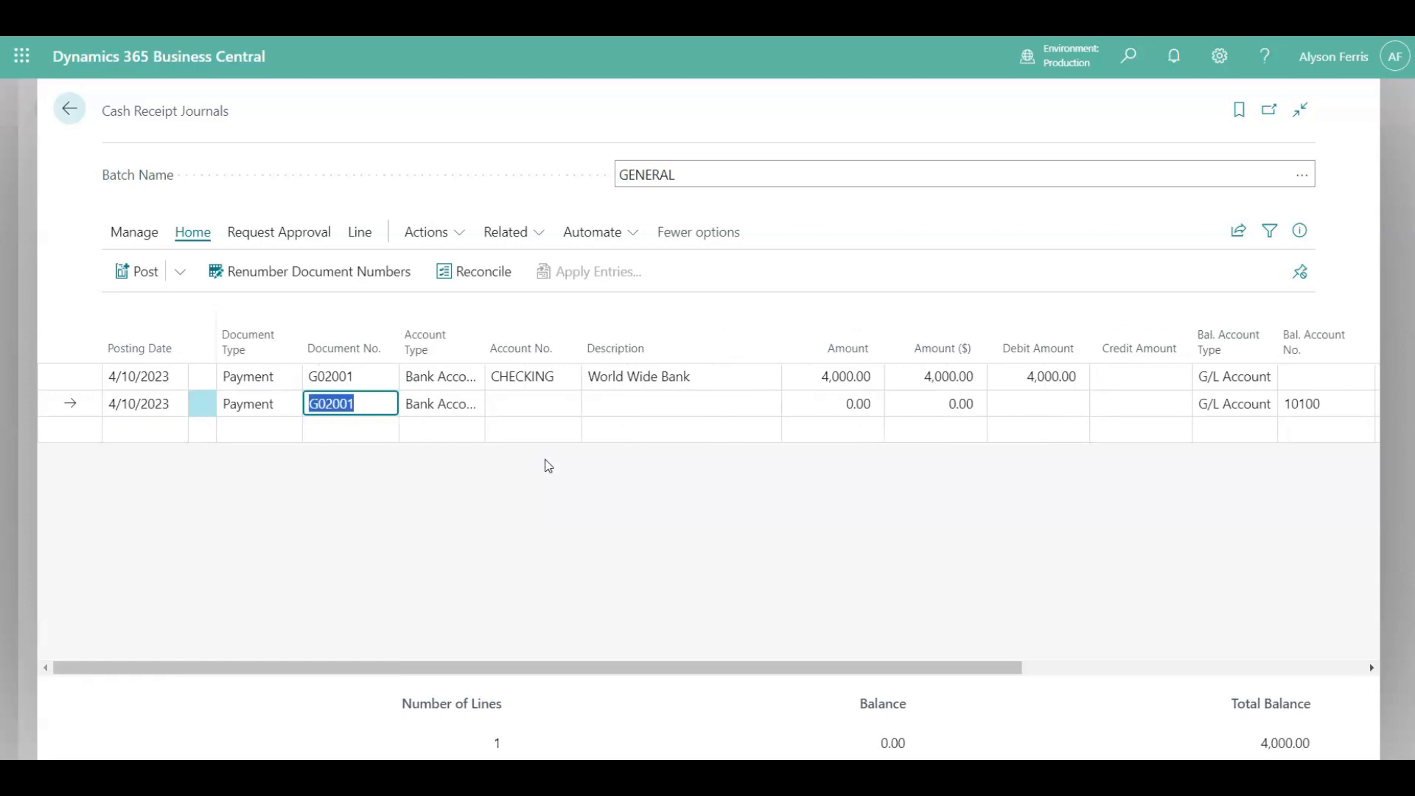
click(528, 461)
key(Tab)
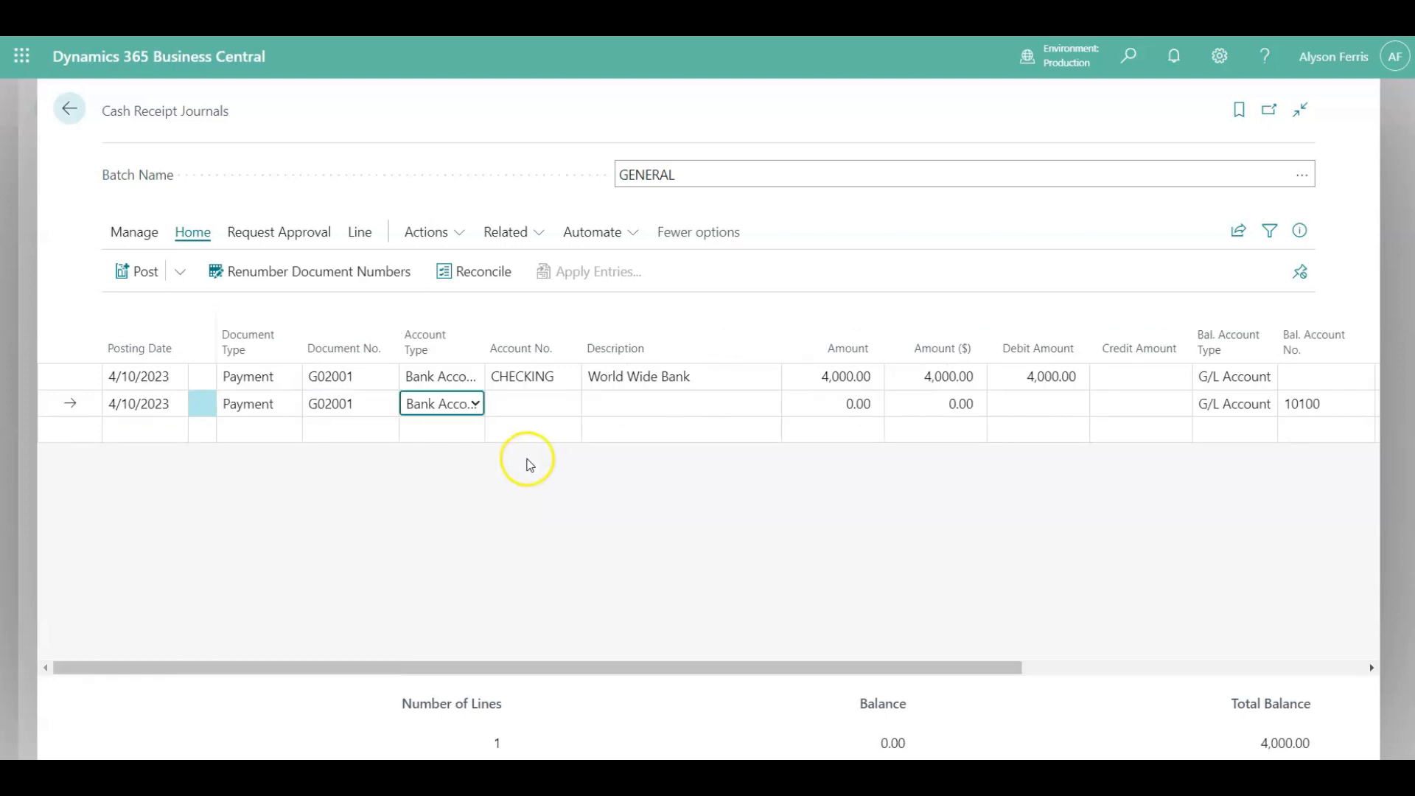
click(476, 404)
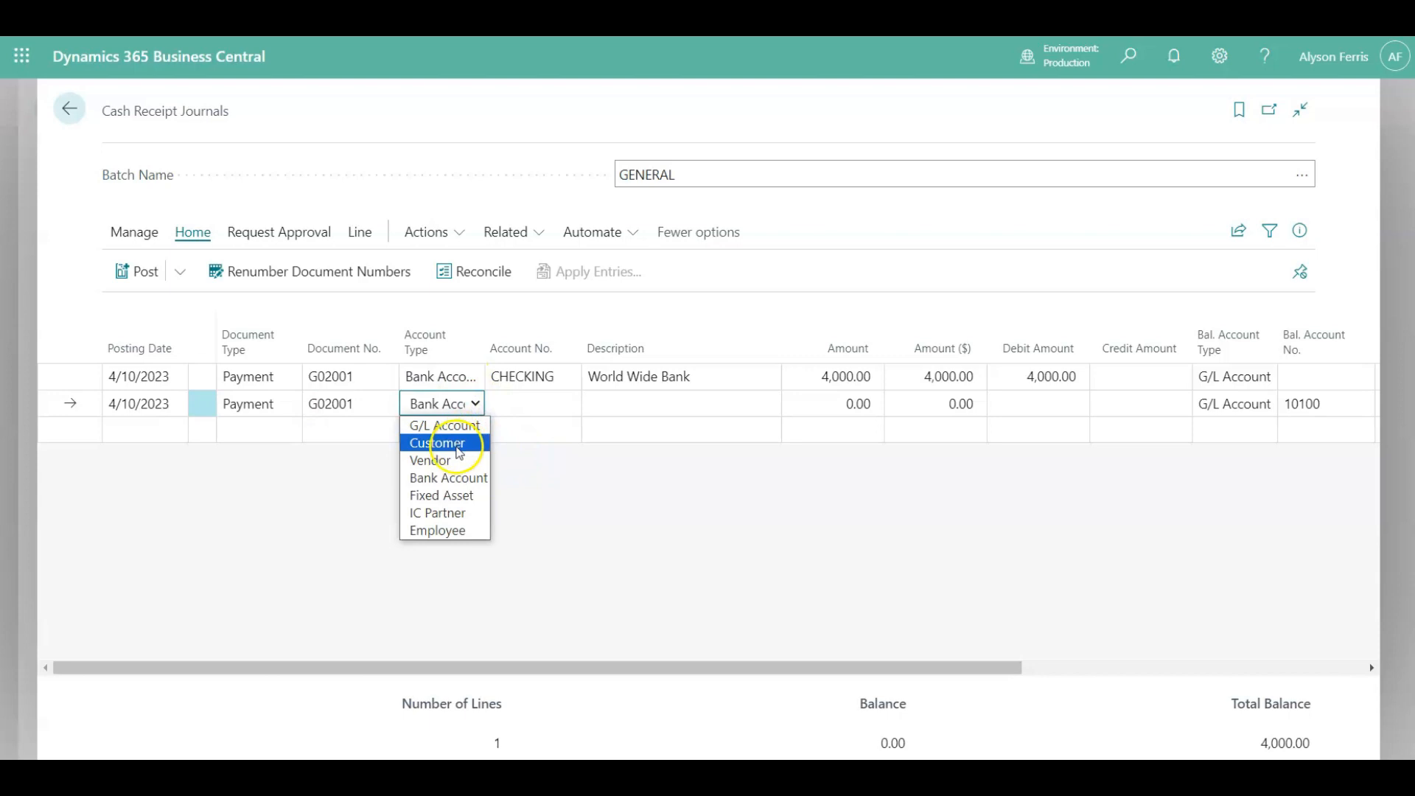
click(449, 444)
- Select the School of Fine Art customer as the account on the second journal line
click(504, 426)
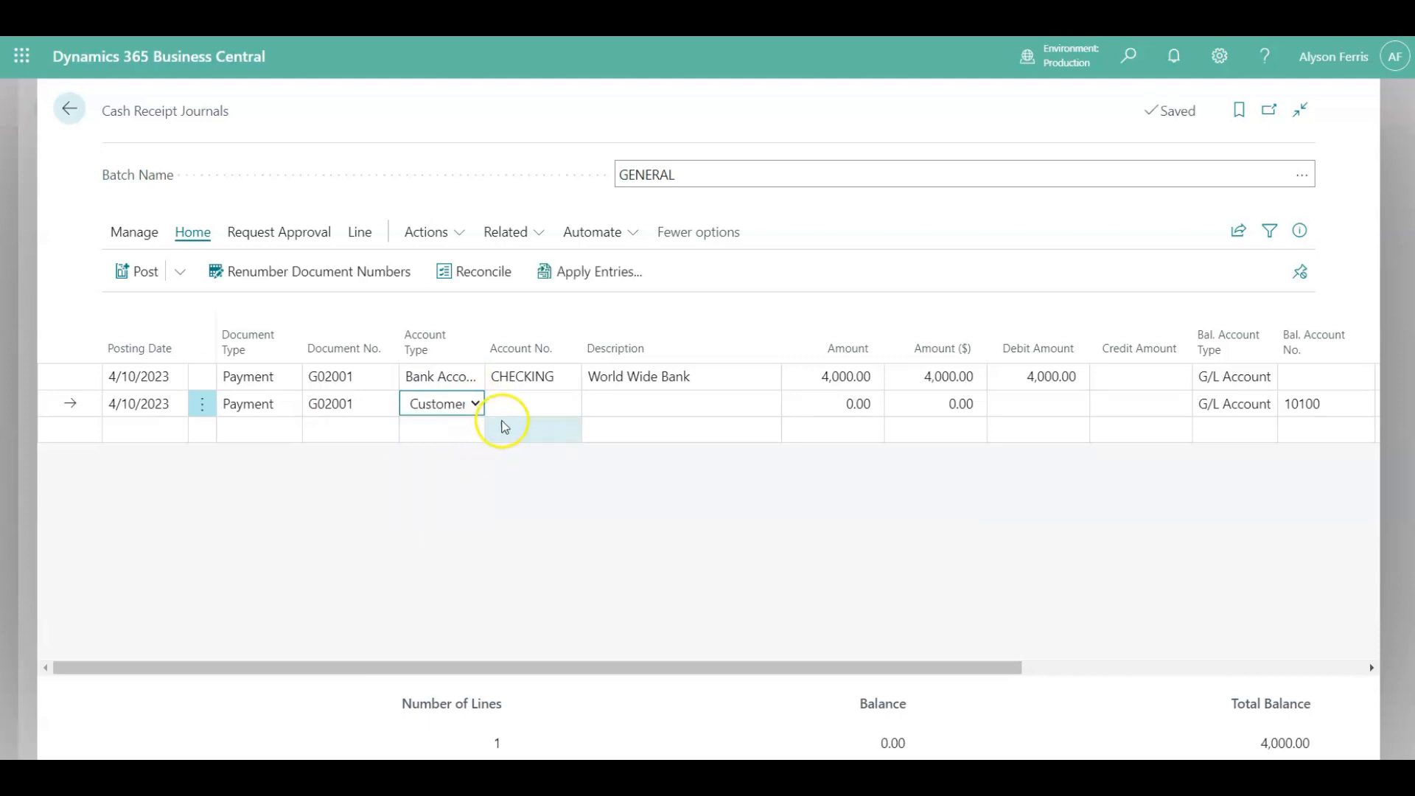
click(564, 409)
click(536, 539)
key(Tab)
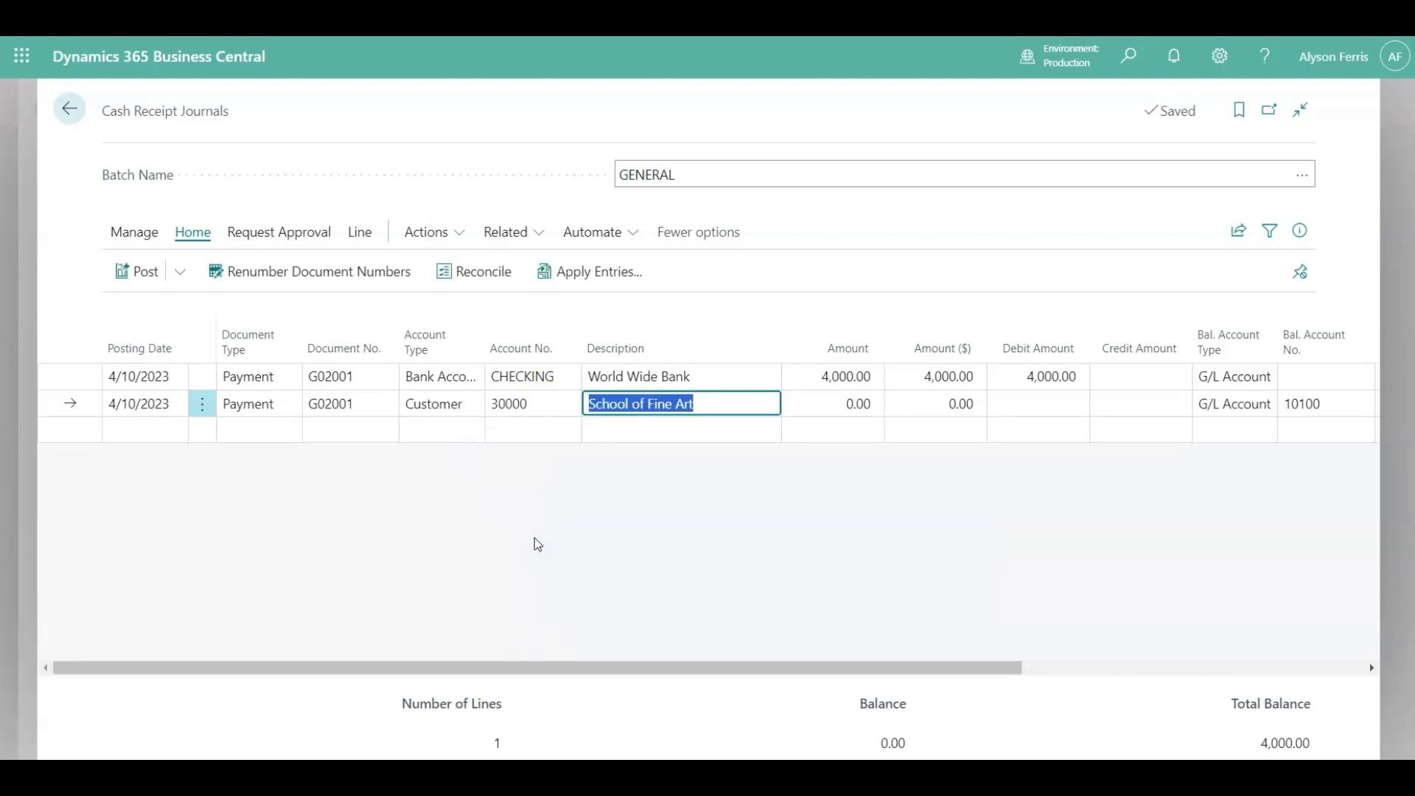
- Clear the balancing account number on the School of Fine Art customer line
key(Tab)
key(Tab)
key(Tab)
key(Tab)
key(Tab)
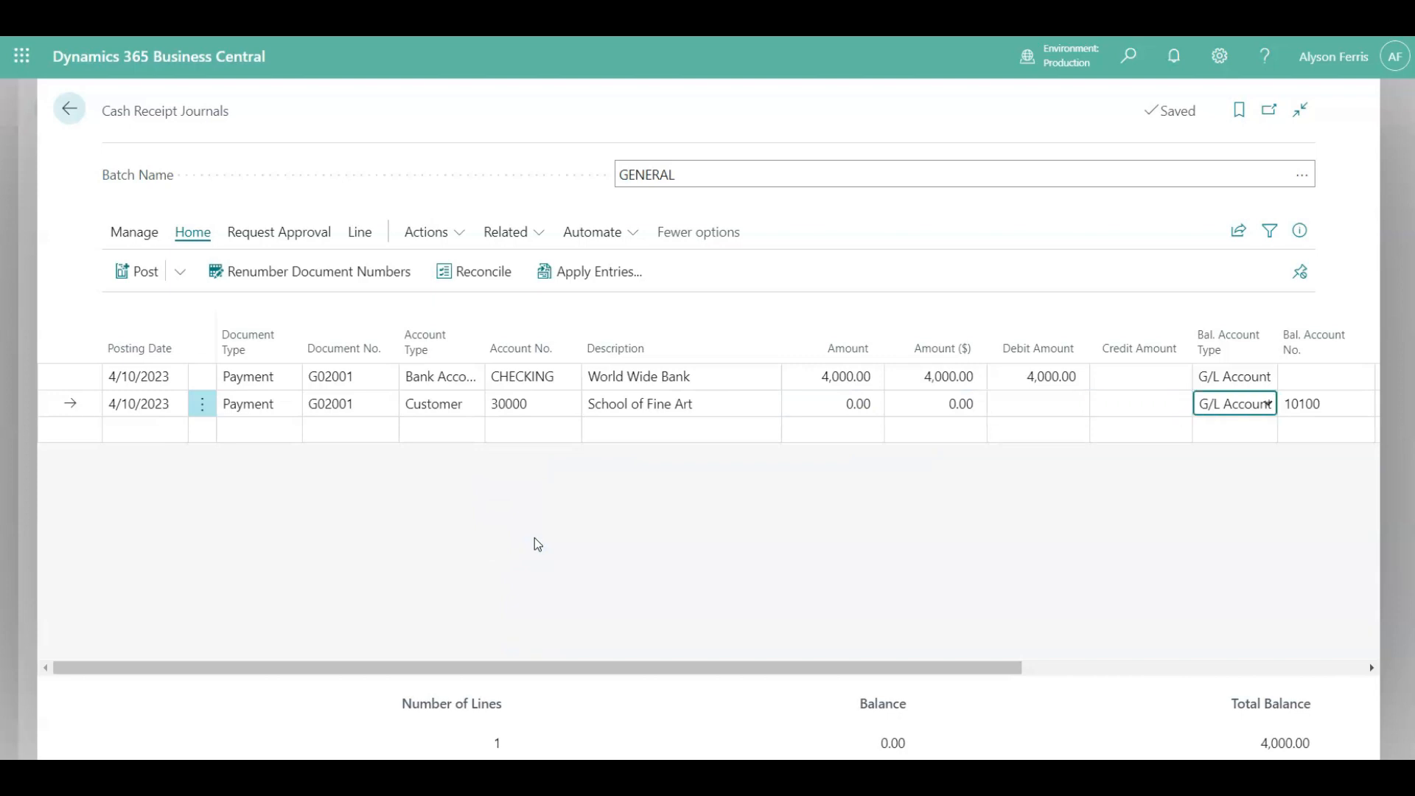
key(Tab)
key(Delete)
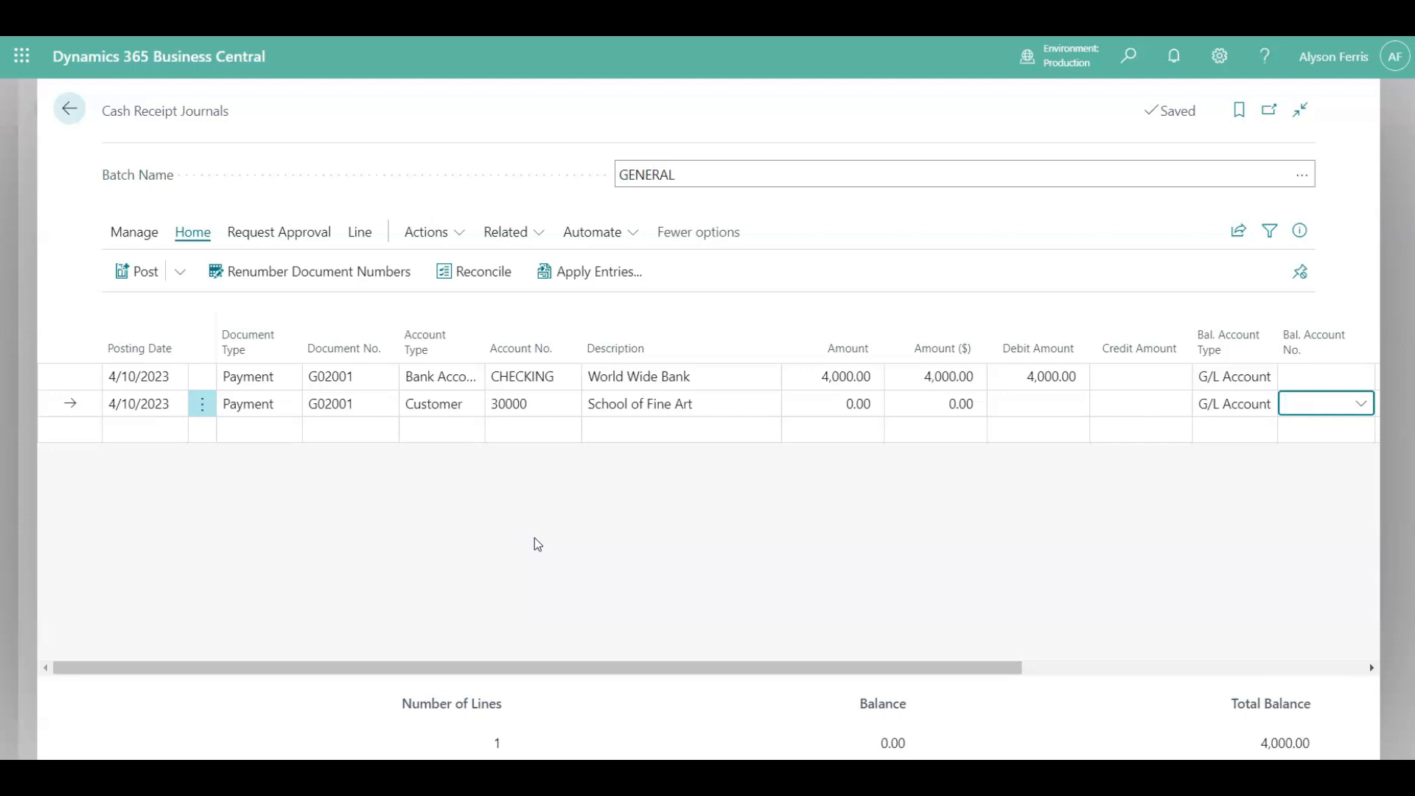
- Set the applies-to document type on the School of Fine Art line to Invoice
key(Tab)
key(Tab)
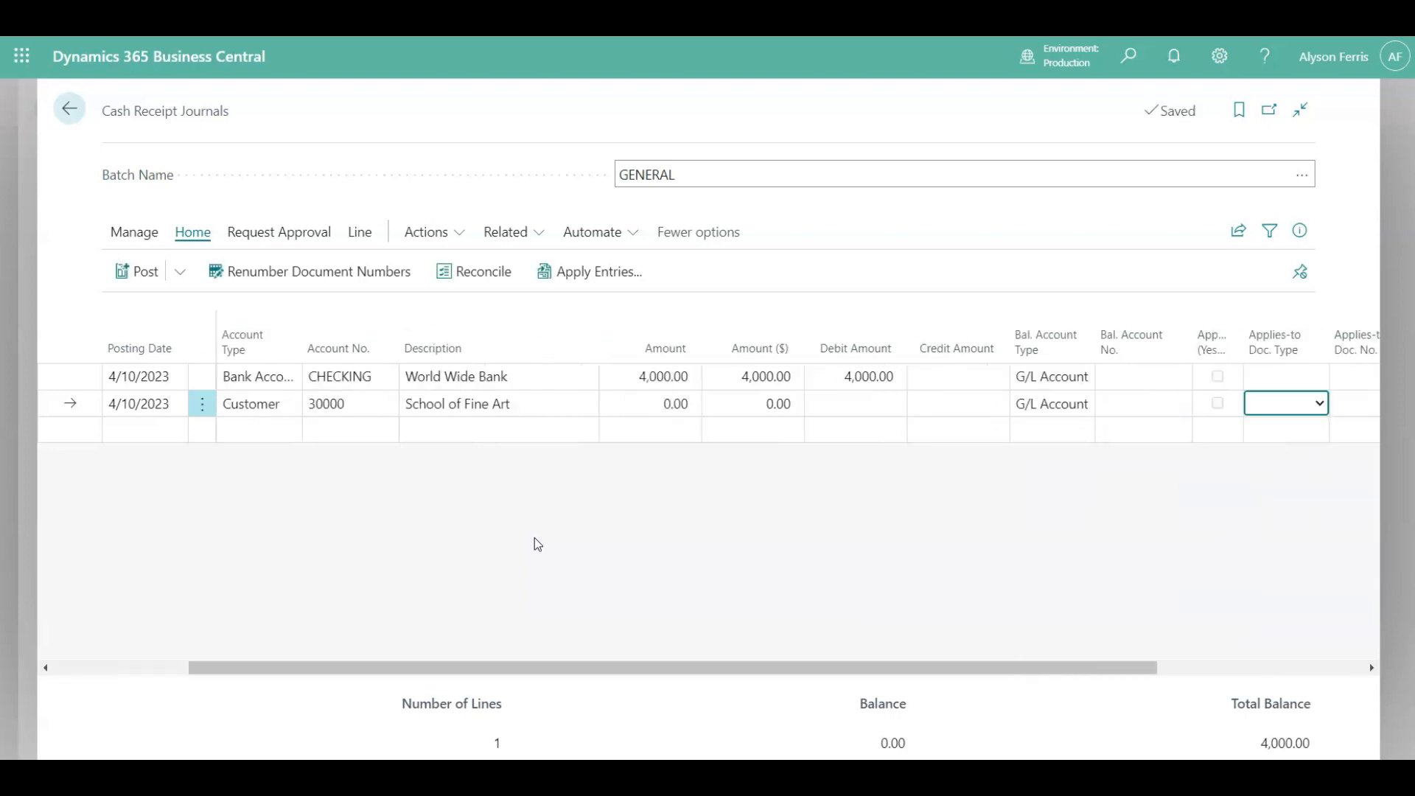
click(1318, 403)
click(1291, 459)
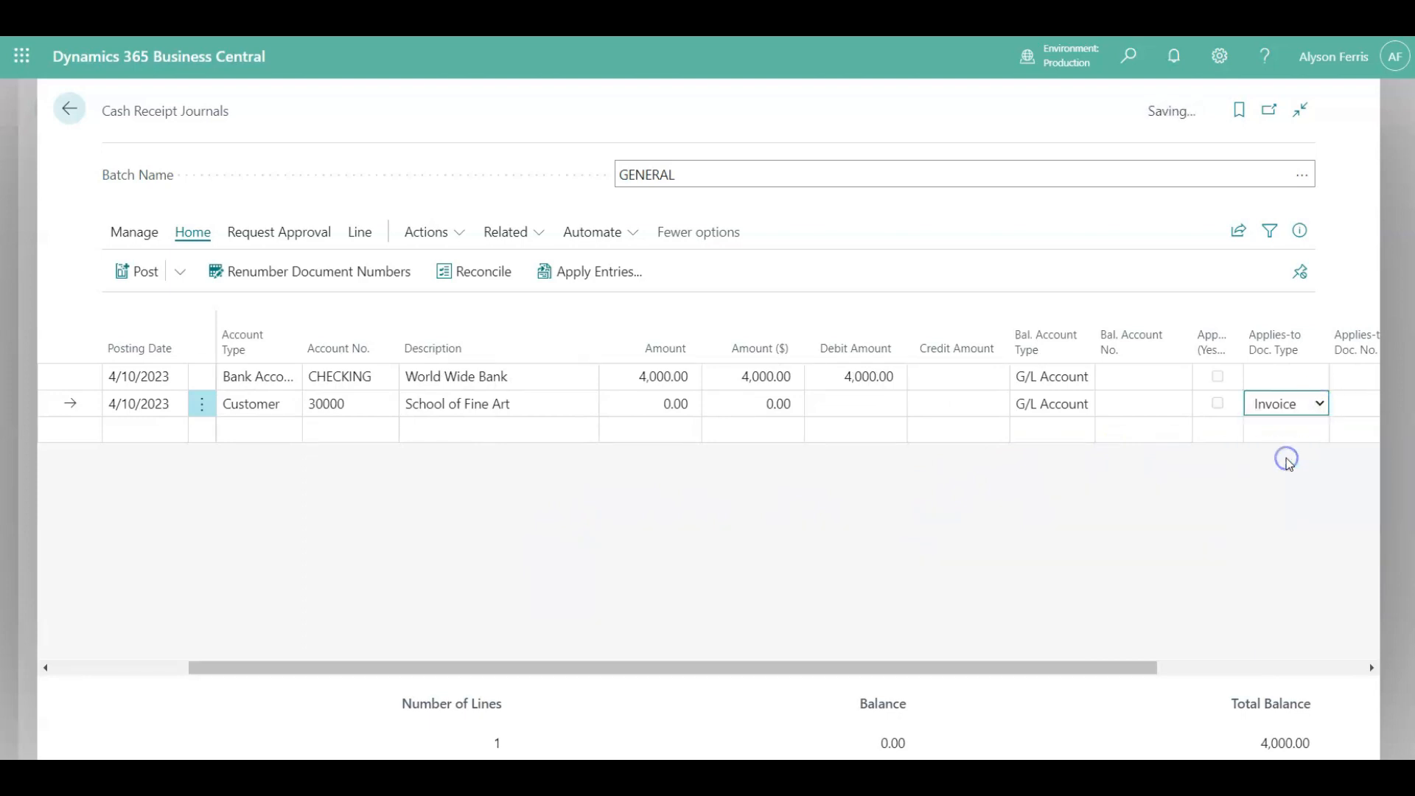
- Apply the School of Fine Art line to the customer's open invoice posted 2/28/2023 for 2,853.48
key(Tab)
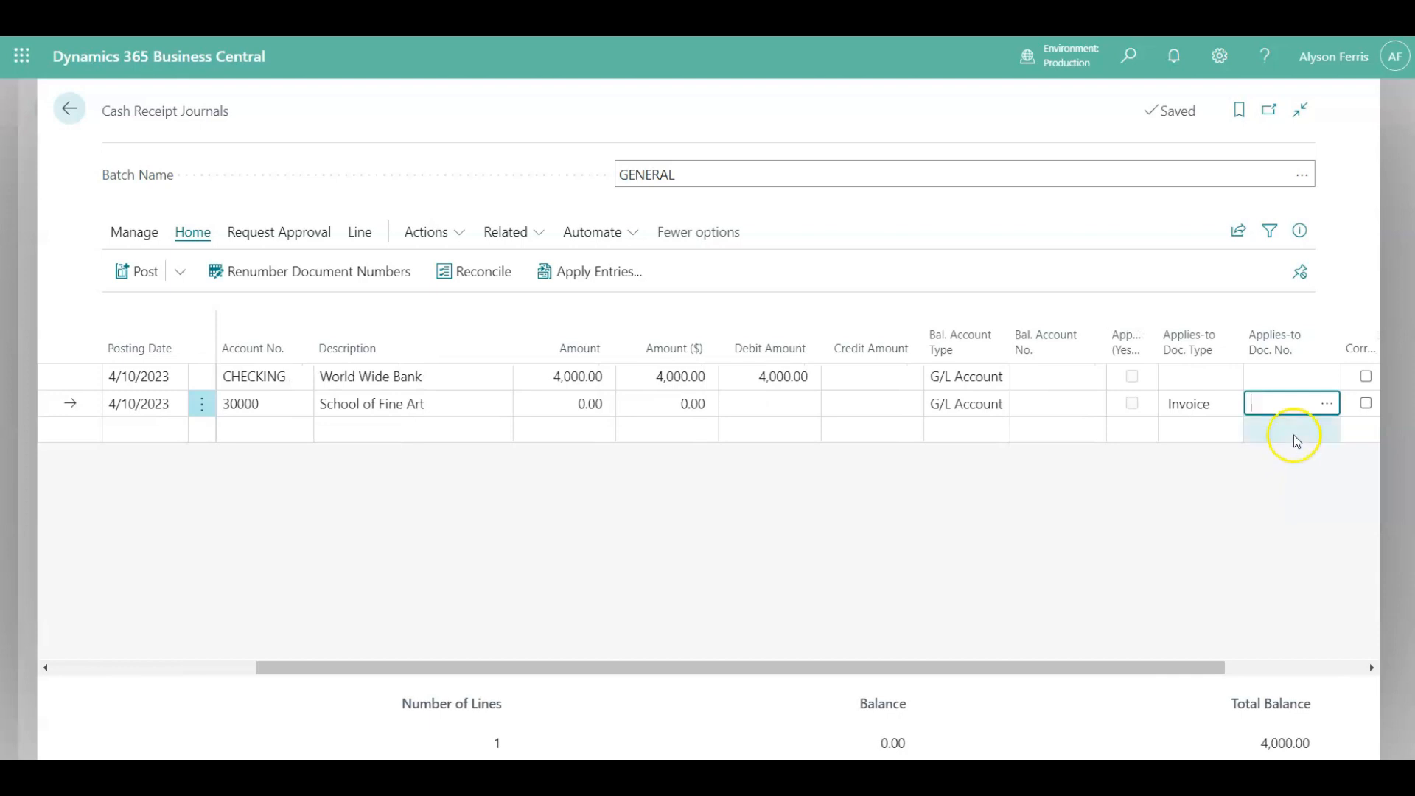
click(1328, 405)
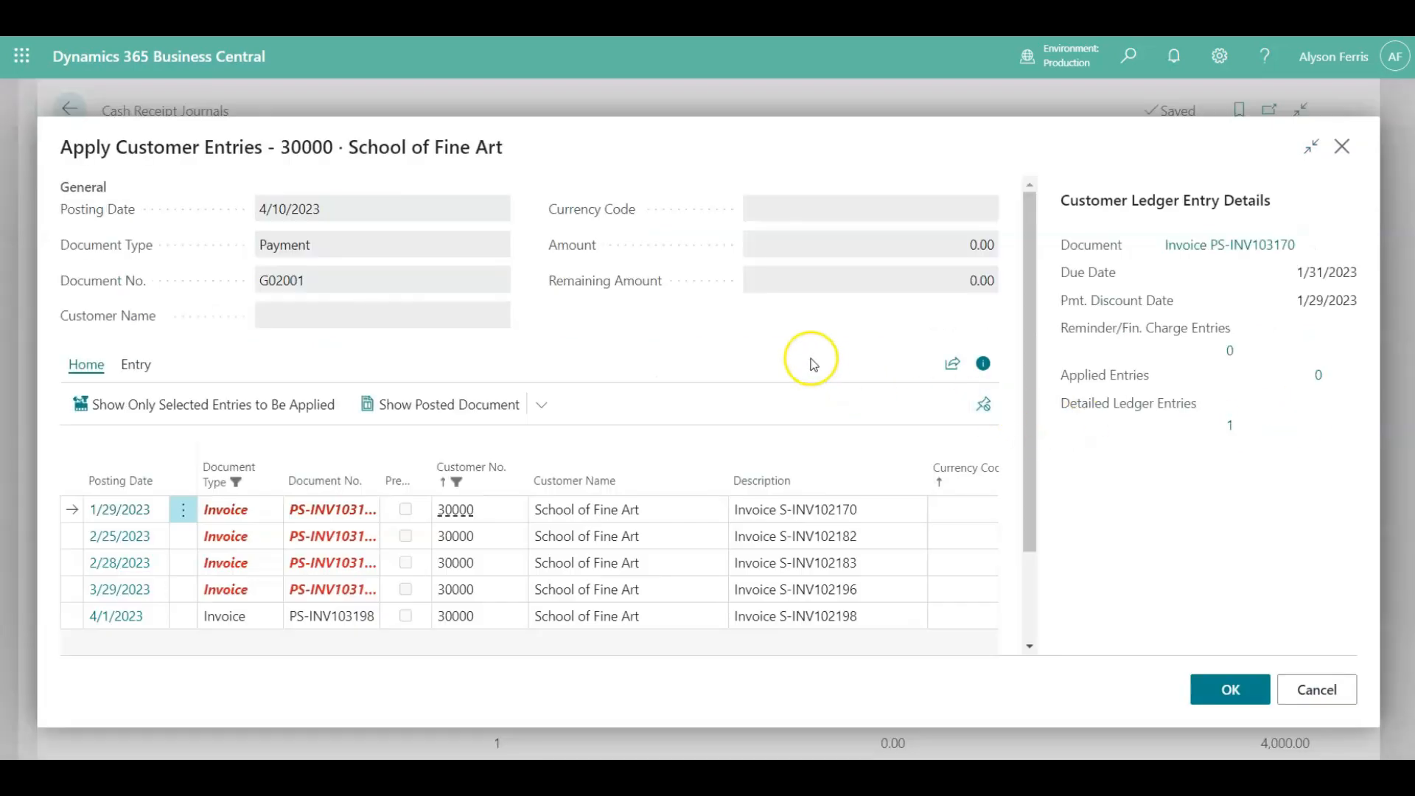
scroll(676, 422, down, 2)
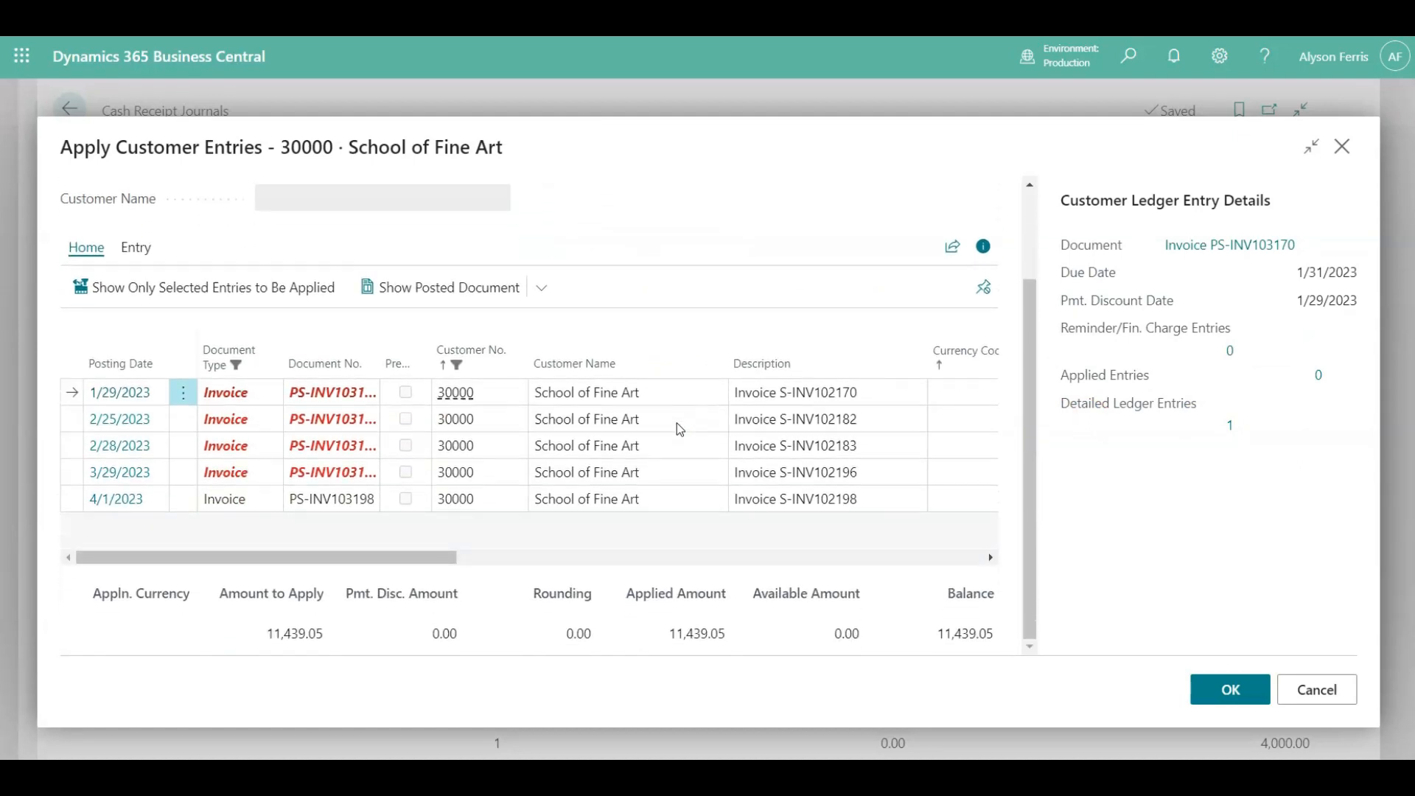
click(991, 557)
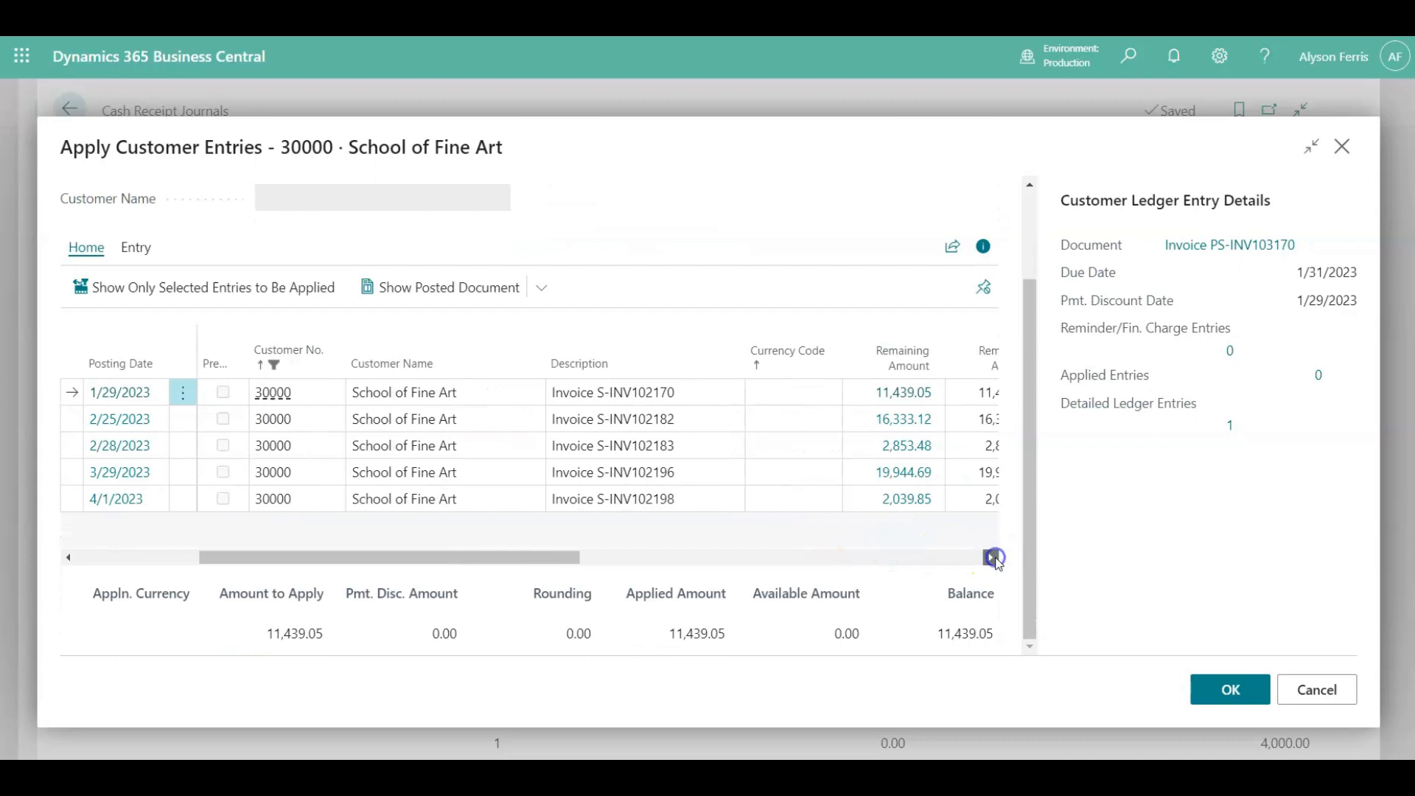
click(992, 558)
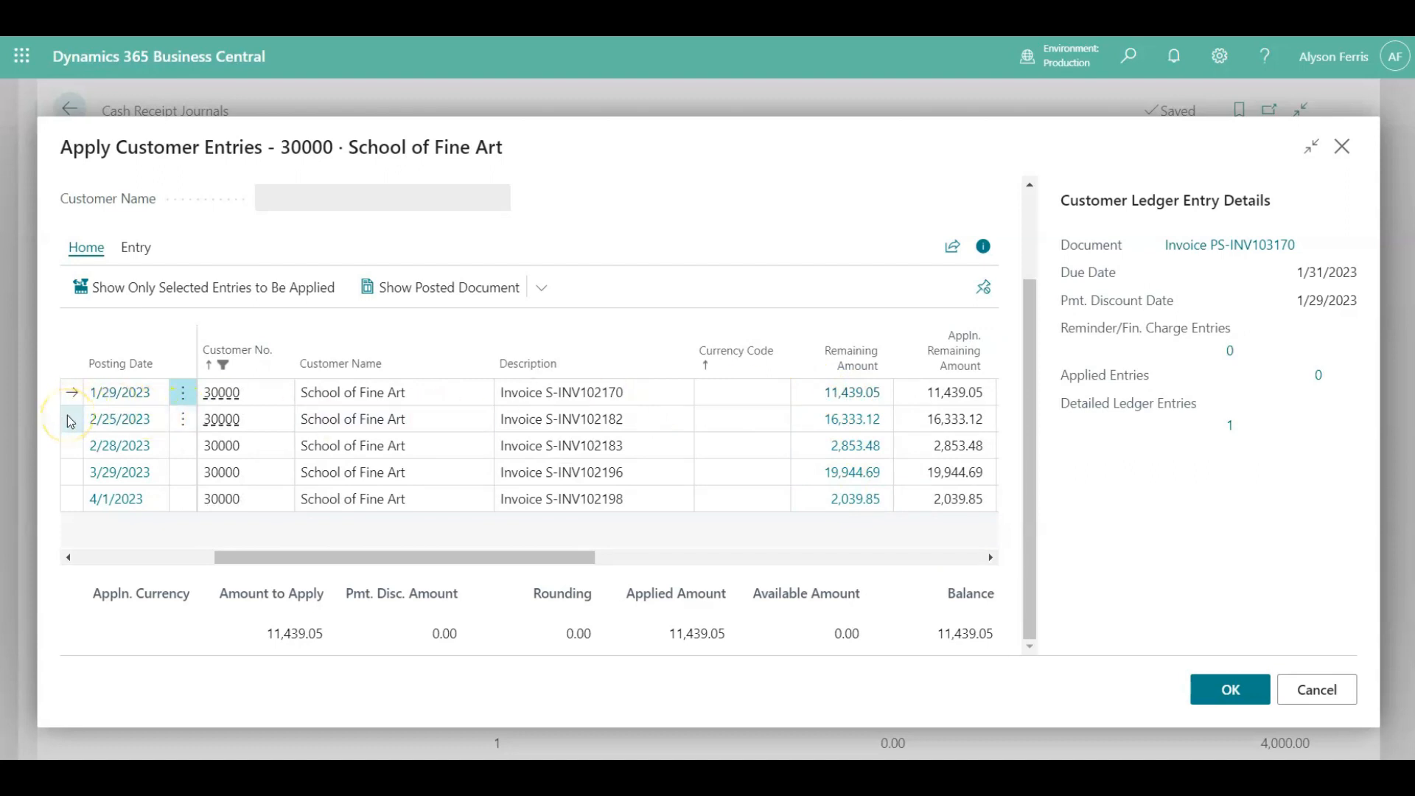
click(73, 451)
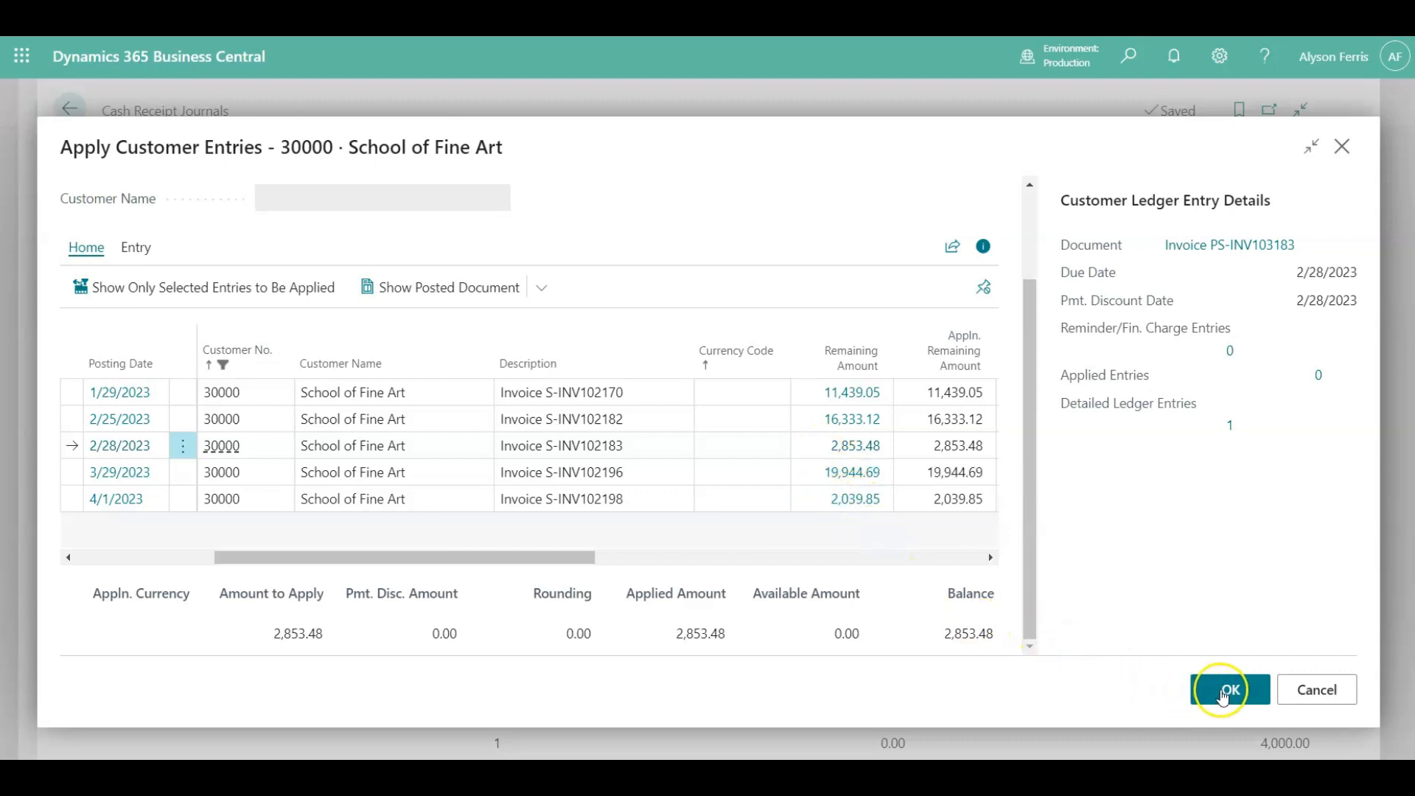
click(1229, 690)
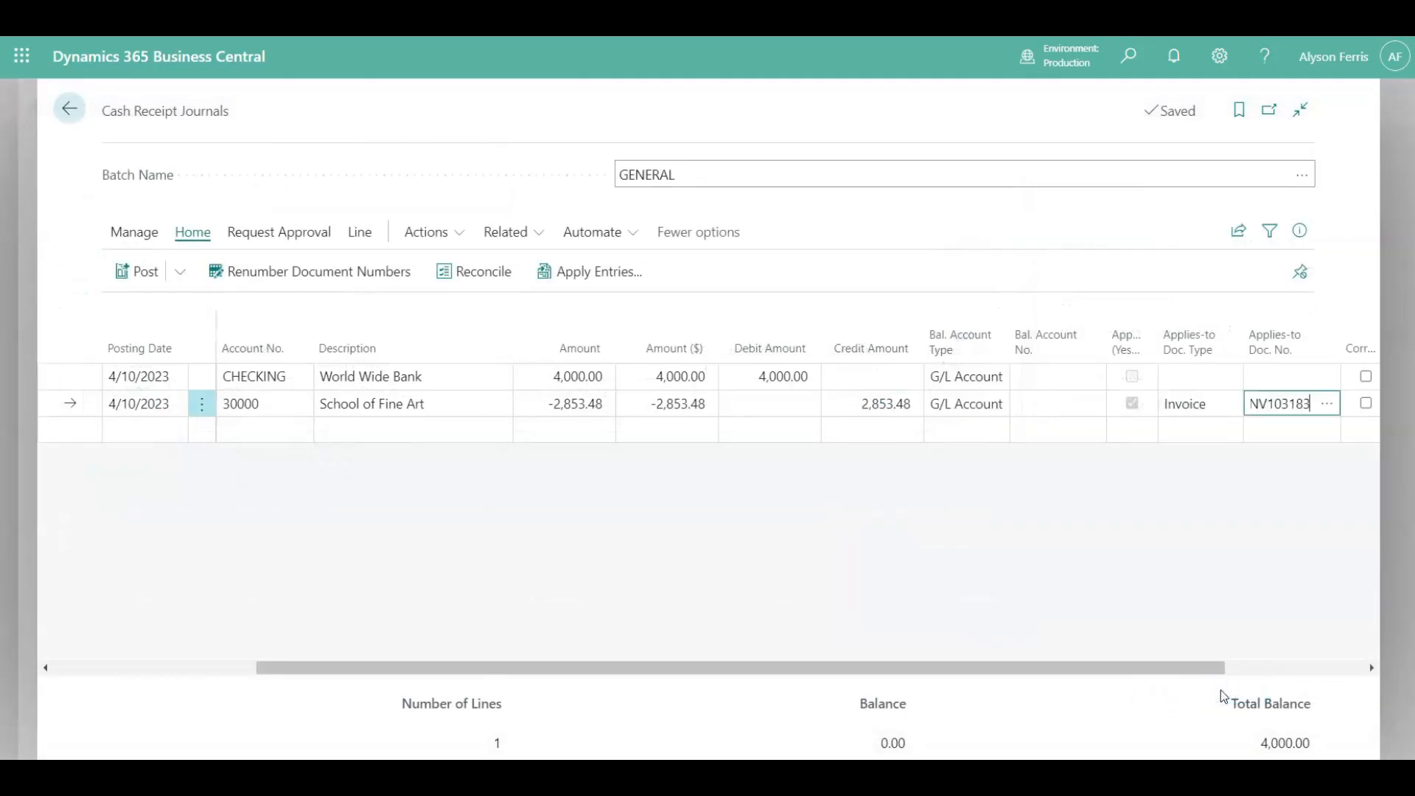
- Add a third payment line of account type Customer and select School of Fine Art as its account
key(Tab)
key(Tab)
key(Tab)
key(Tab)
key(Tab)
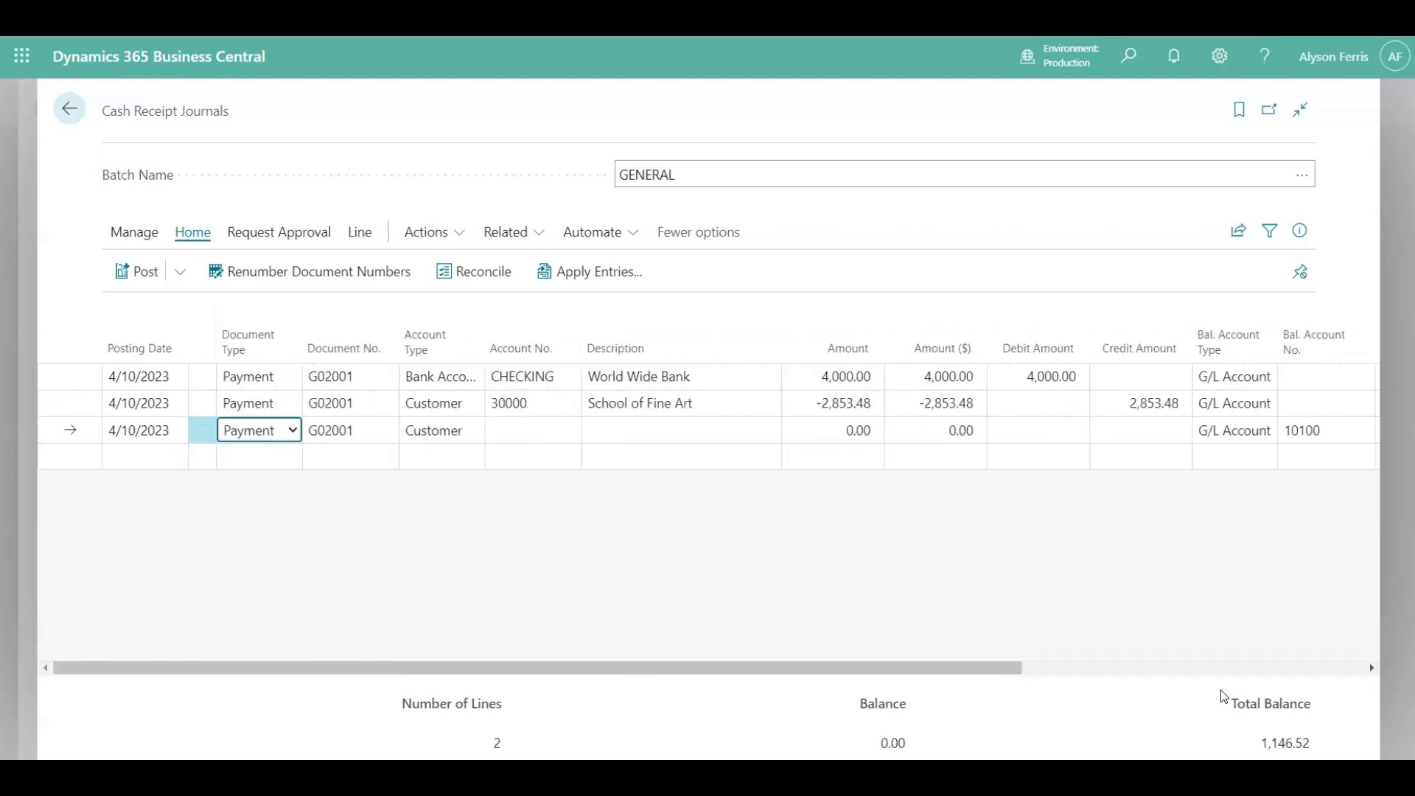
key(Tab)
key(Tab)
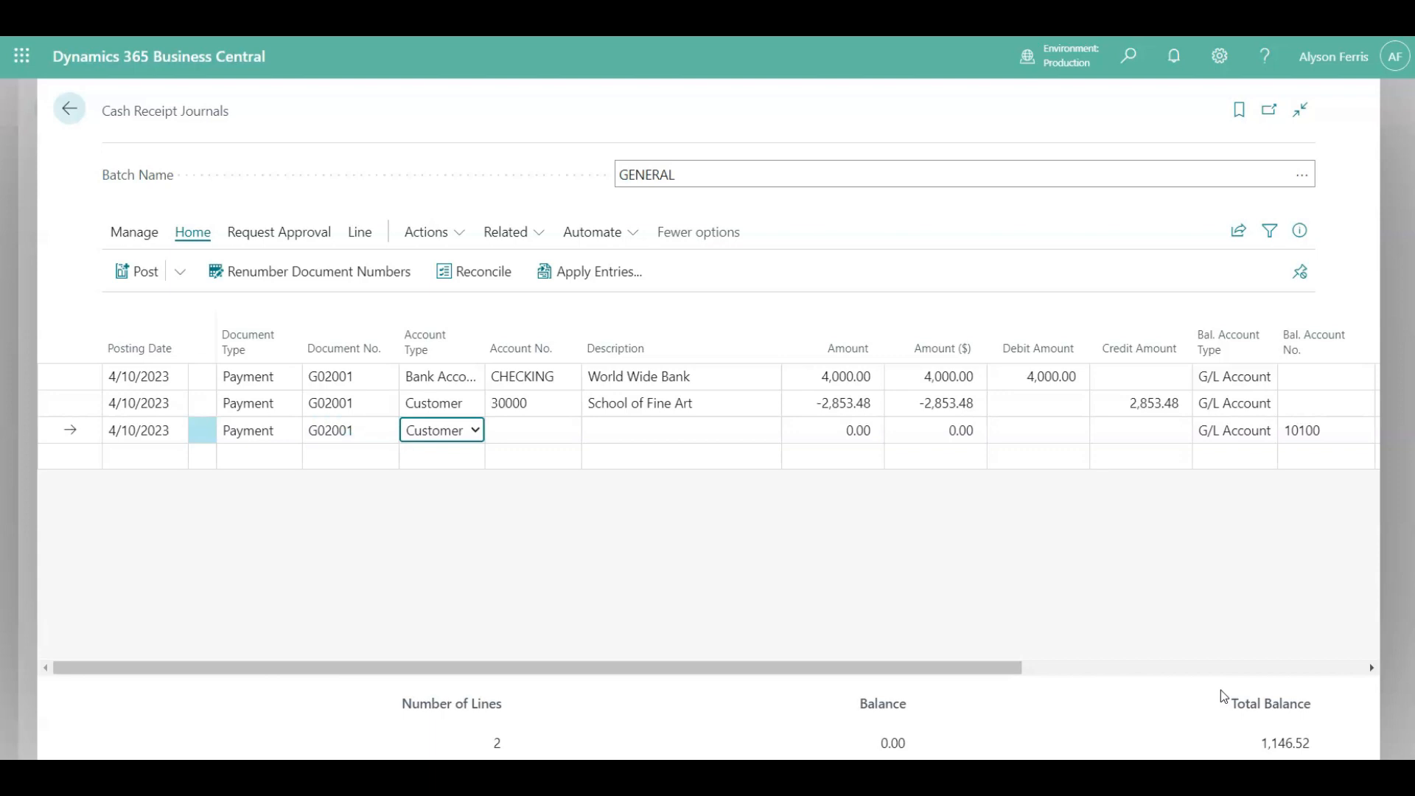
key(Tab)
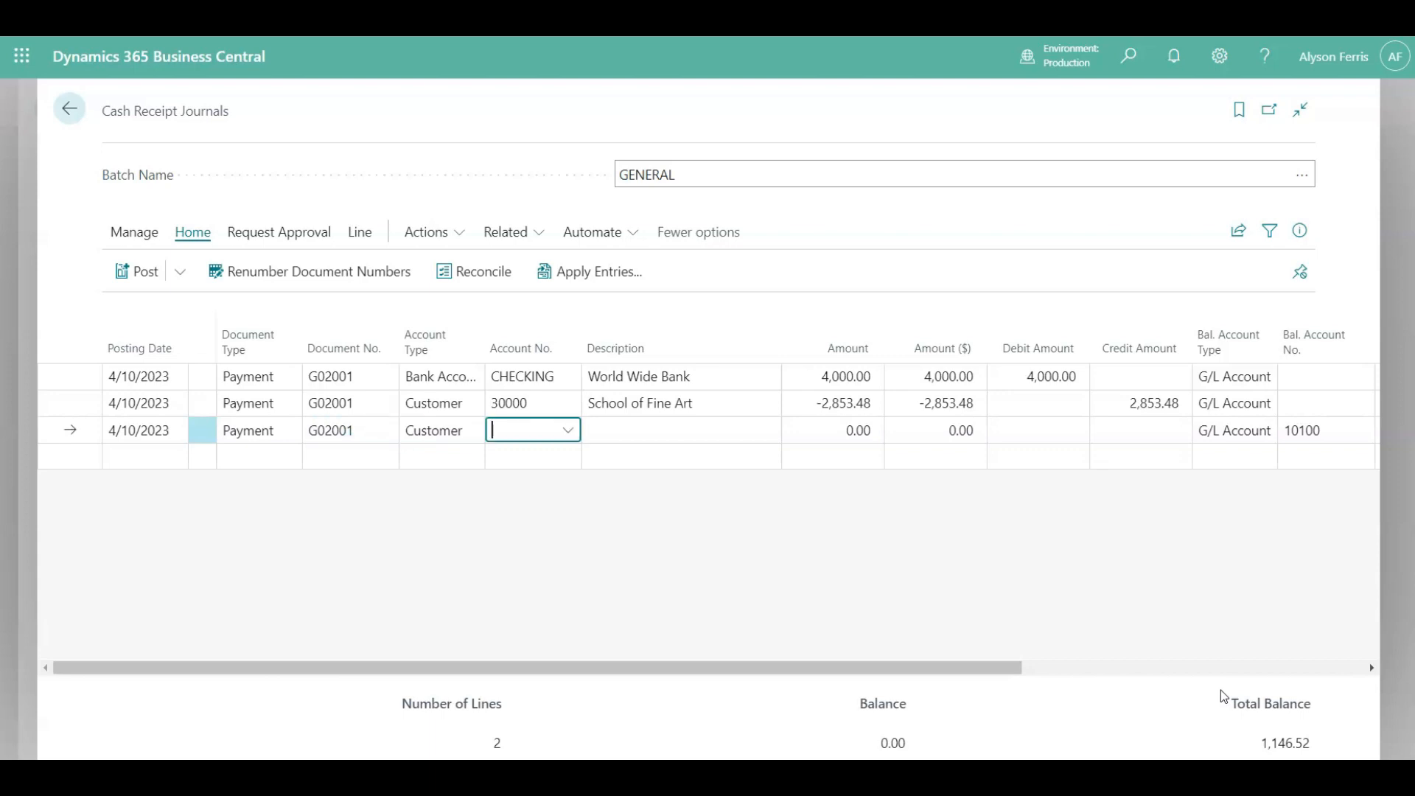
text(3)
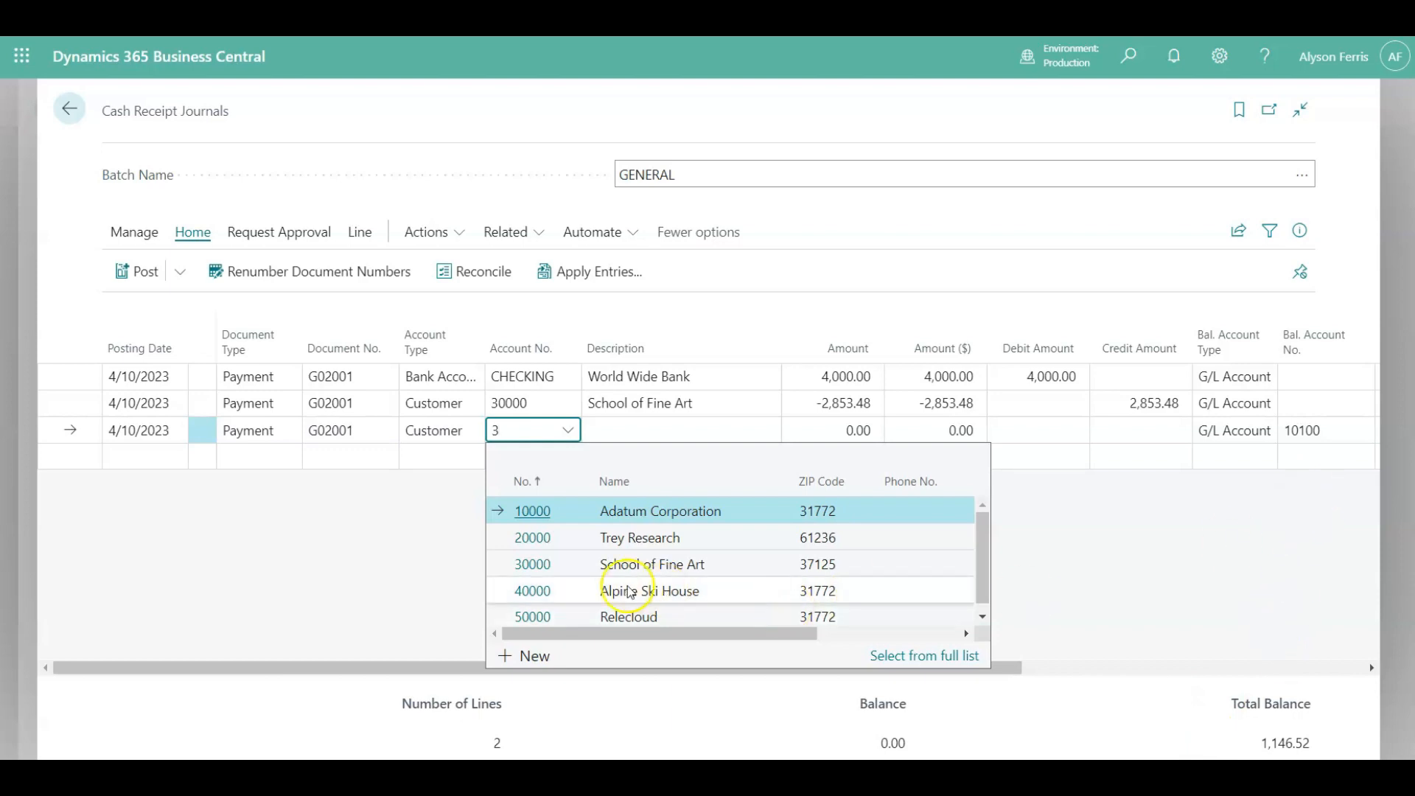
click(536, 563)
- Enter an amount of -1146.52 on the third journal line
key(Tab)
key(Tab)
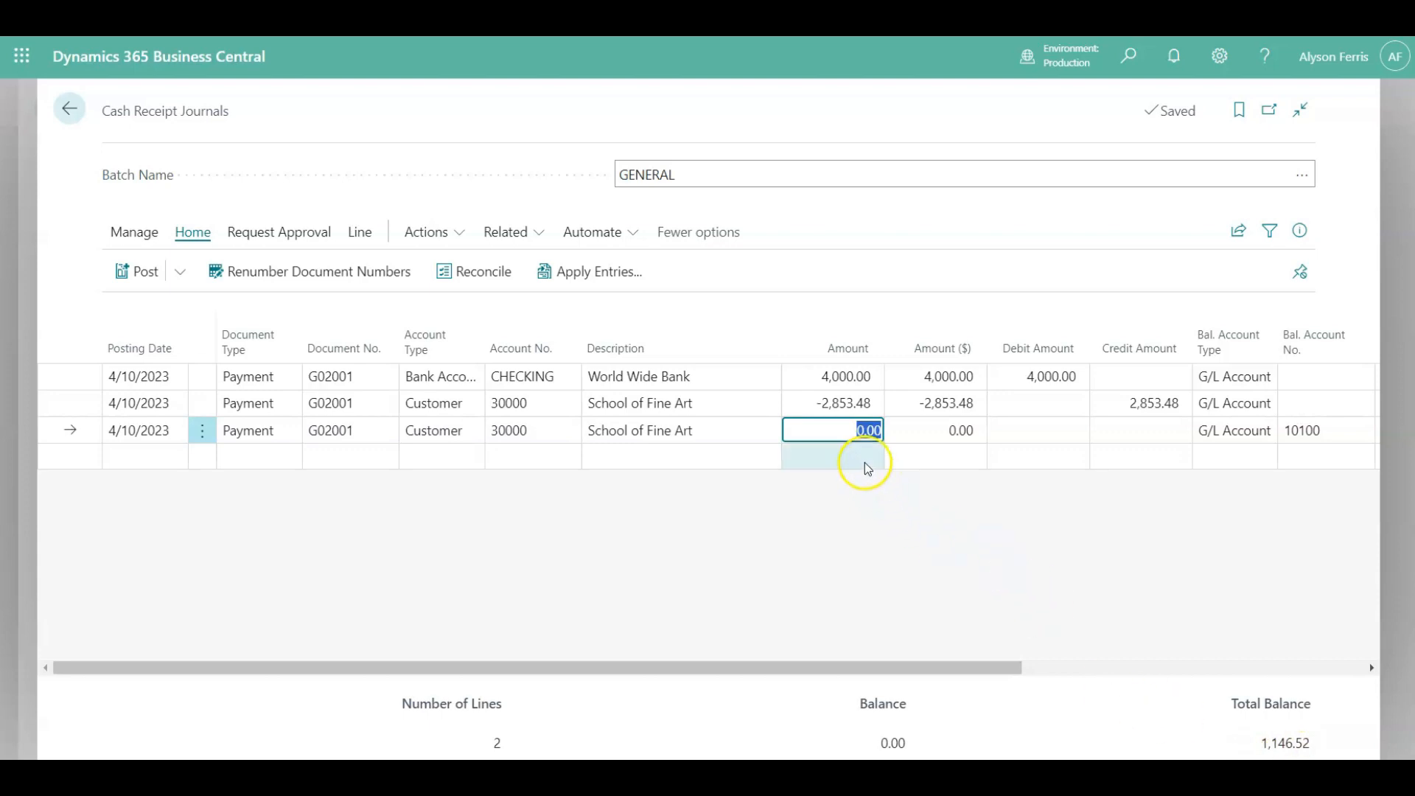
text(-1)
text(146.52)
key(Tab)
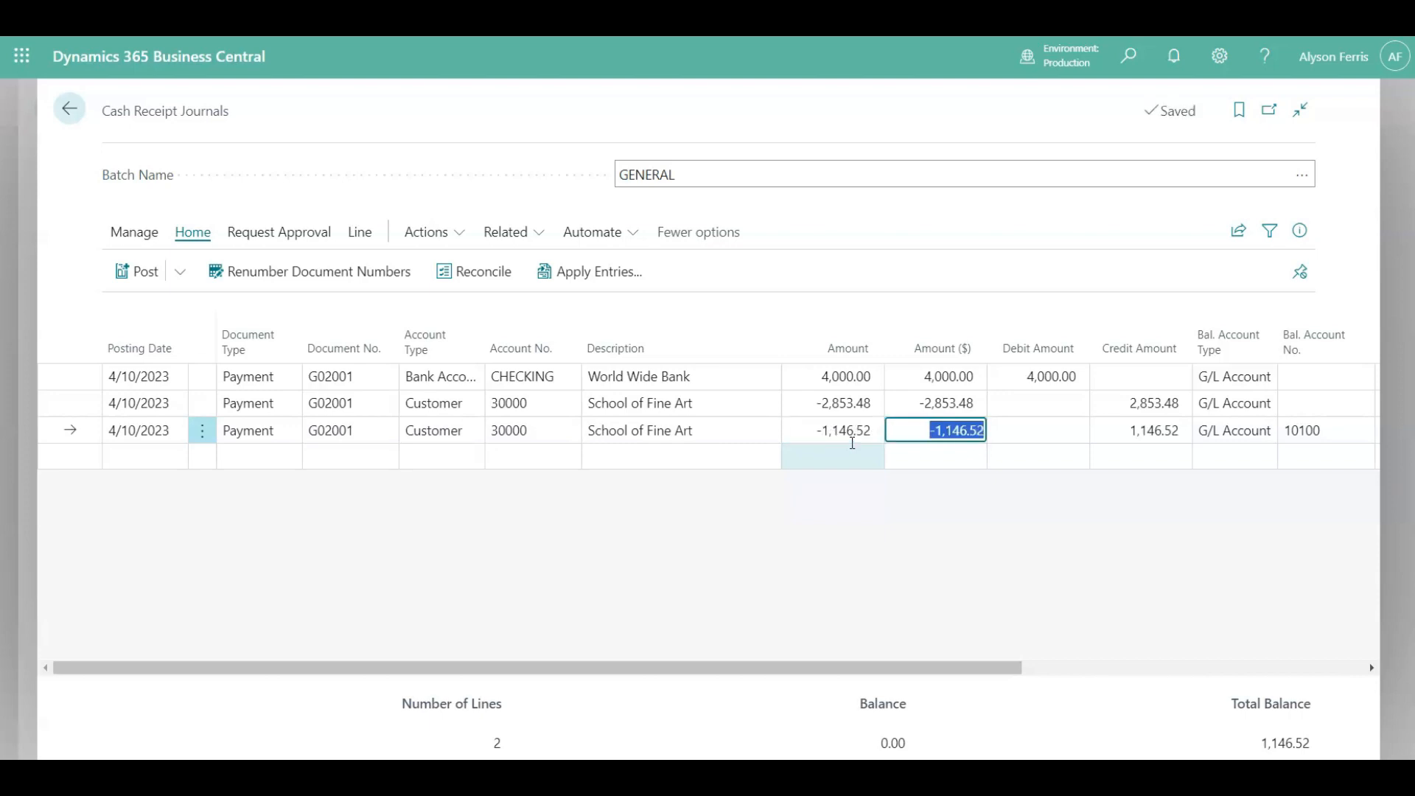
- Clear the balancing account number on the third journal line
key(Tab)
key(Tab)
key(Tab)
key(Tab)
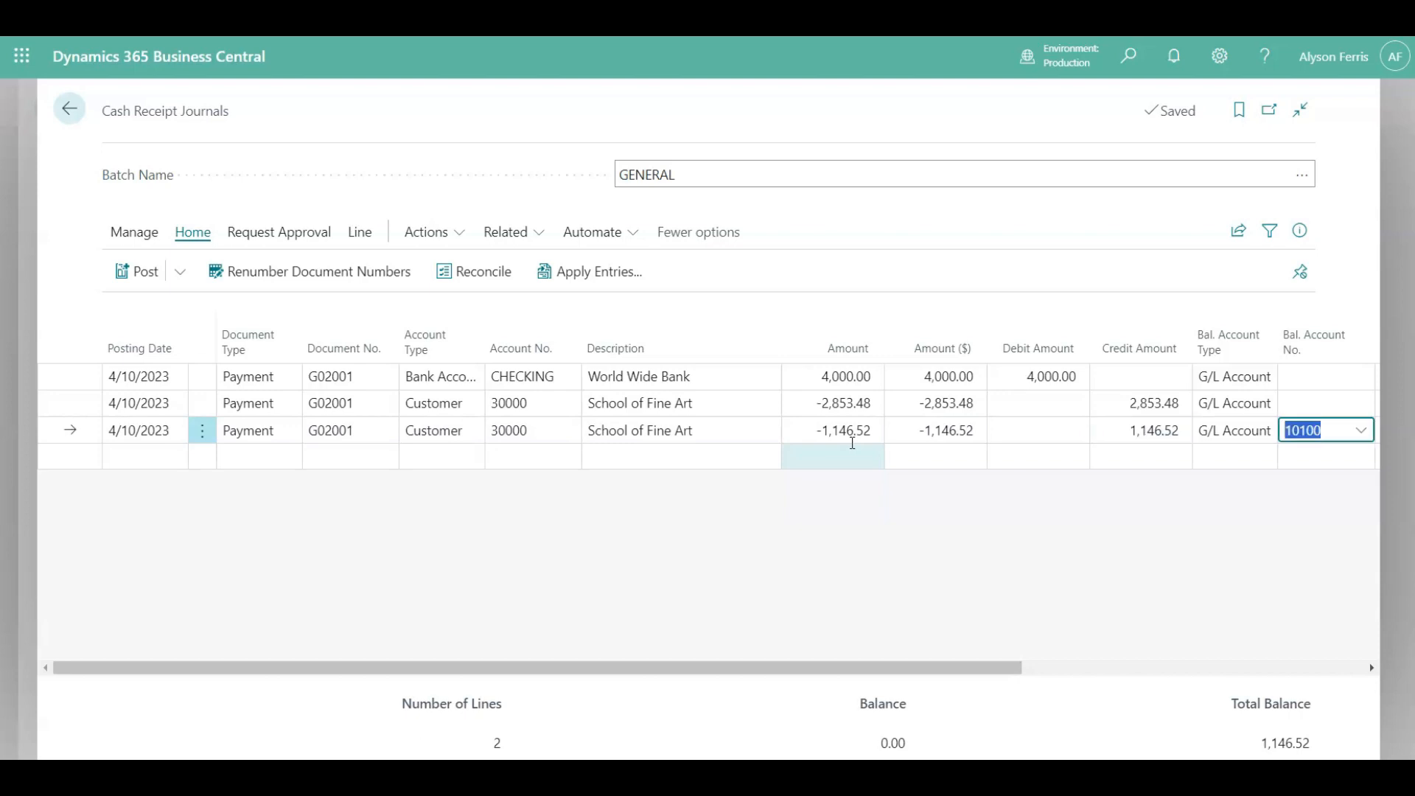
key(BackSpace)
- Set the applies-to document type on the third journal line to Invoice
key(Tab)
key(Tab)
key(Tab)
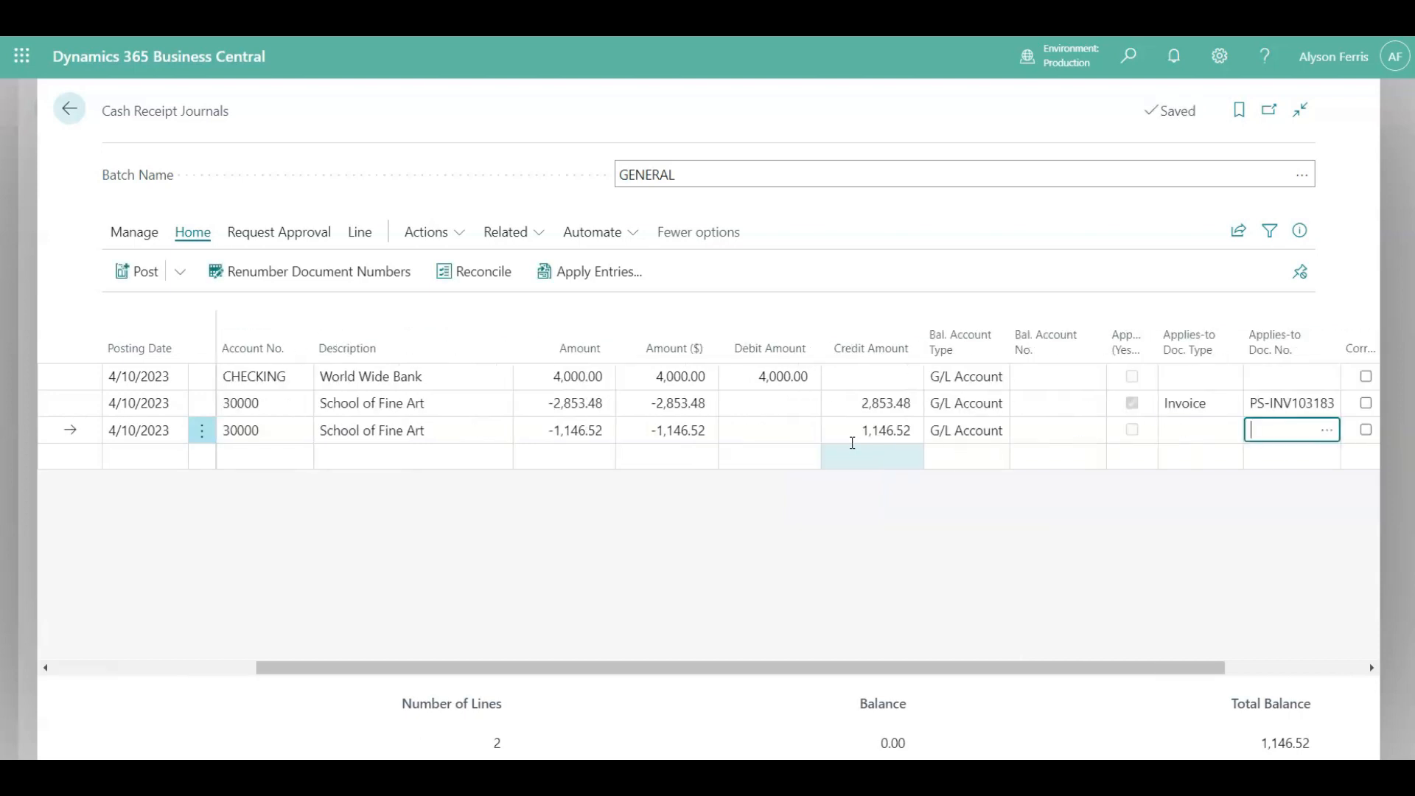
click(1190, 432)
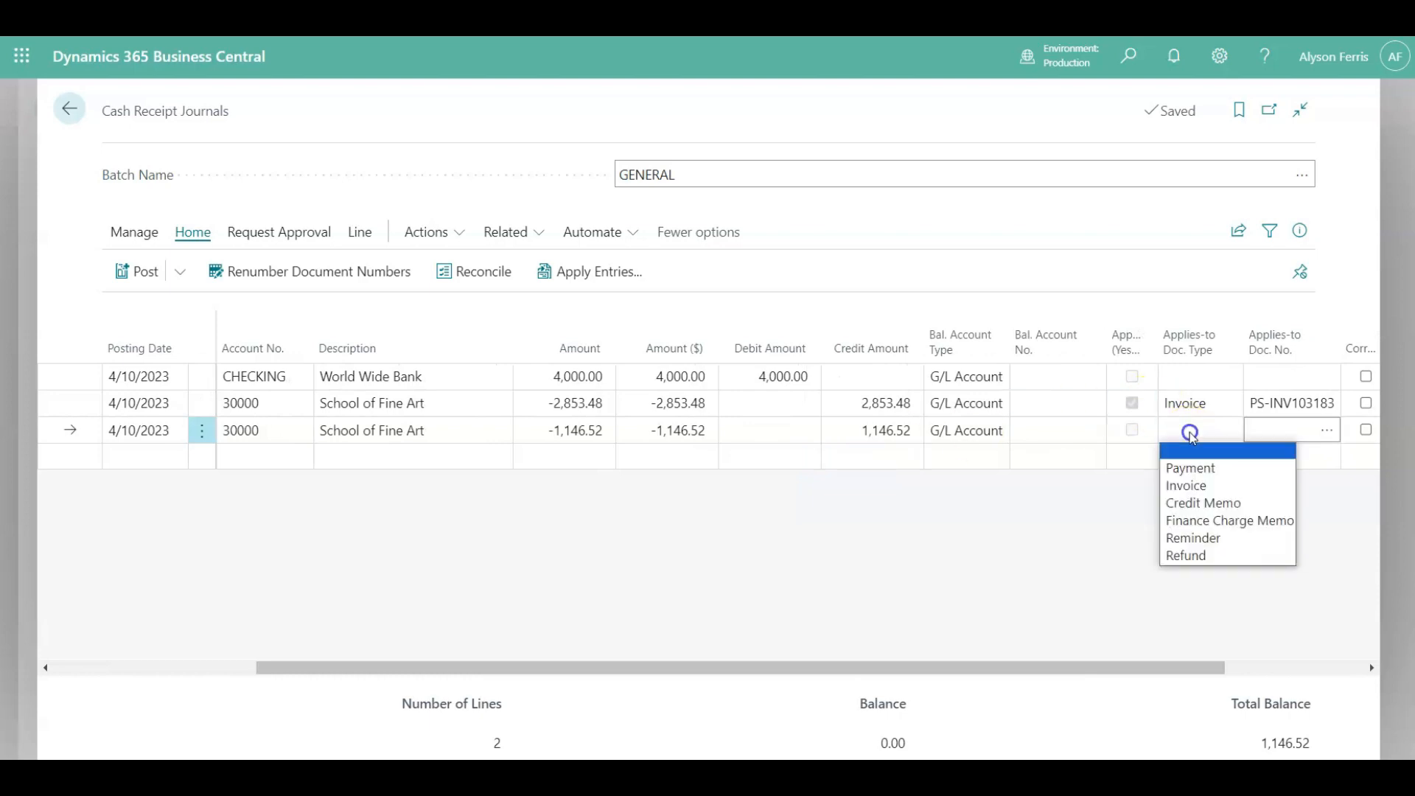
click(1188, 486)
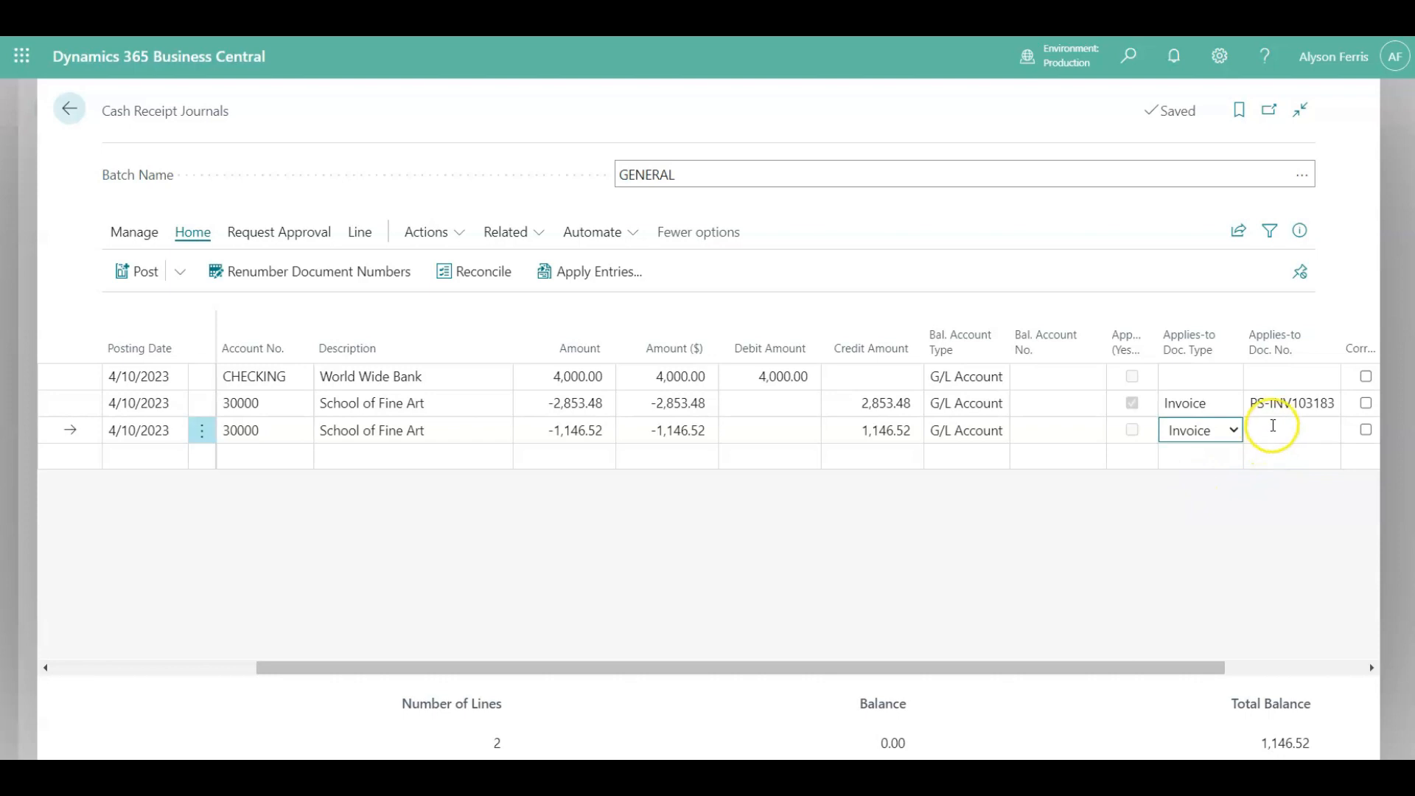
- Apply the third journal line to the customer's open invoice posted 4/1/2023 and complete the line
click(1272, 428)
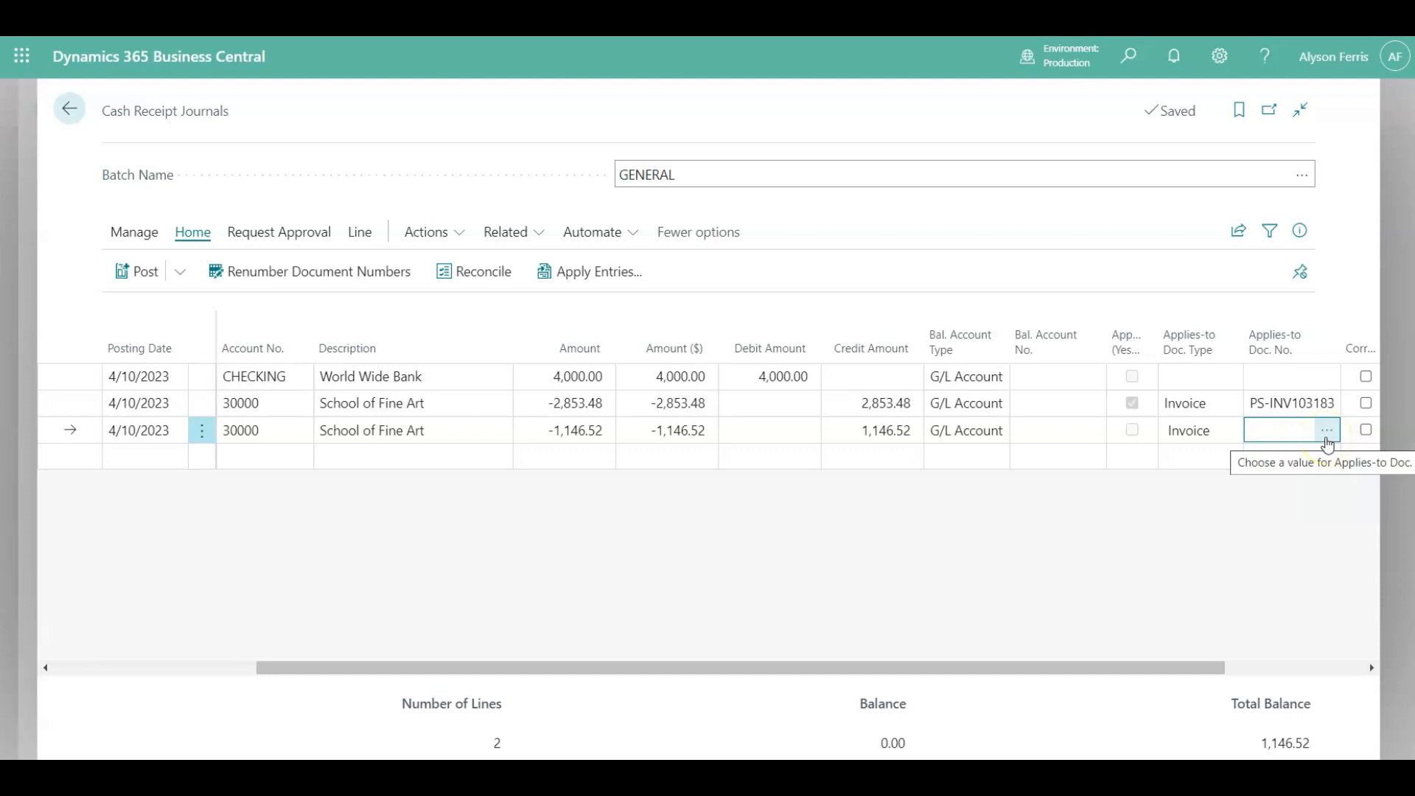
click(1326, 431)
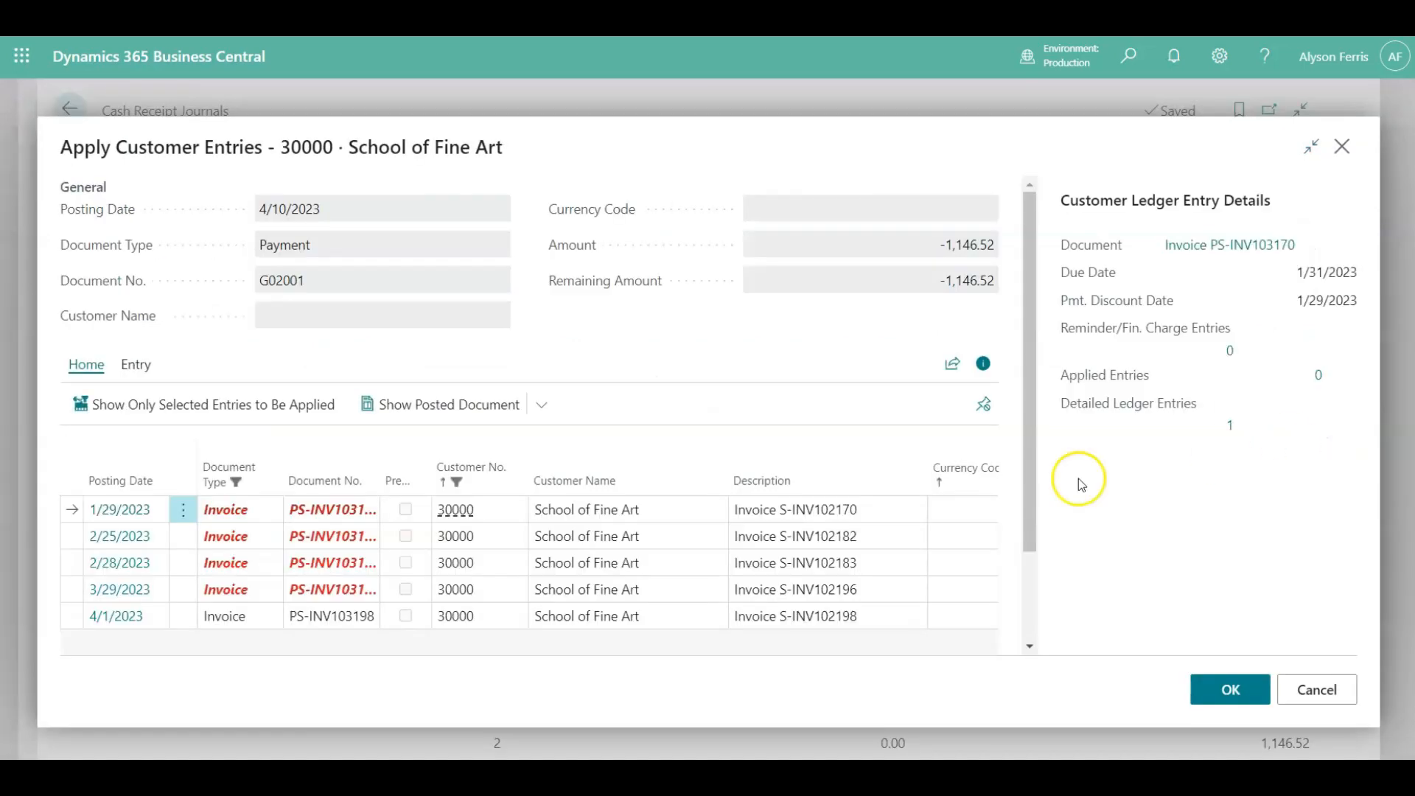
click(1031, 645)
click(938, 564)
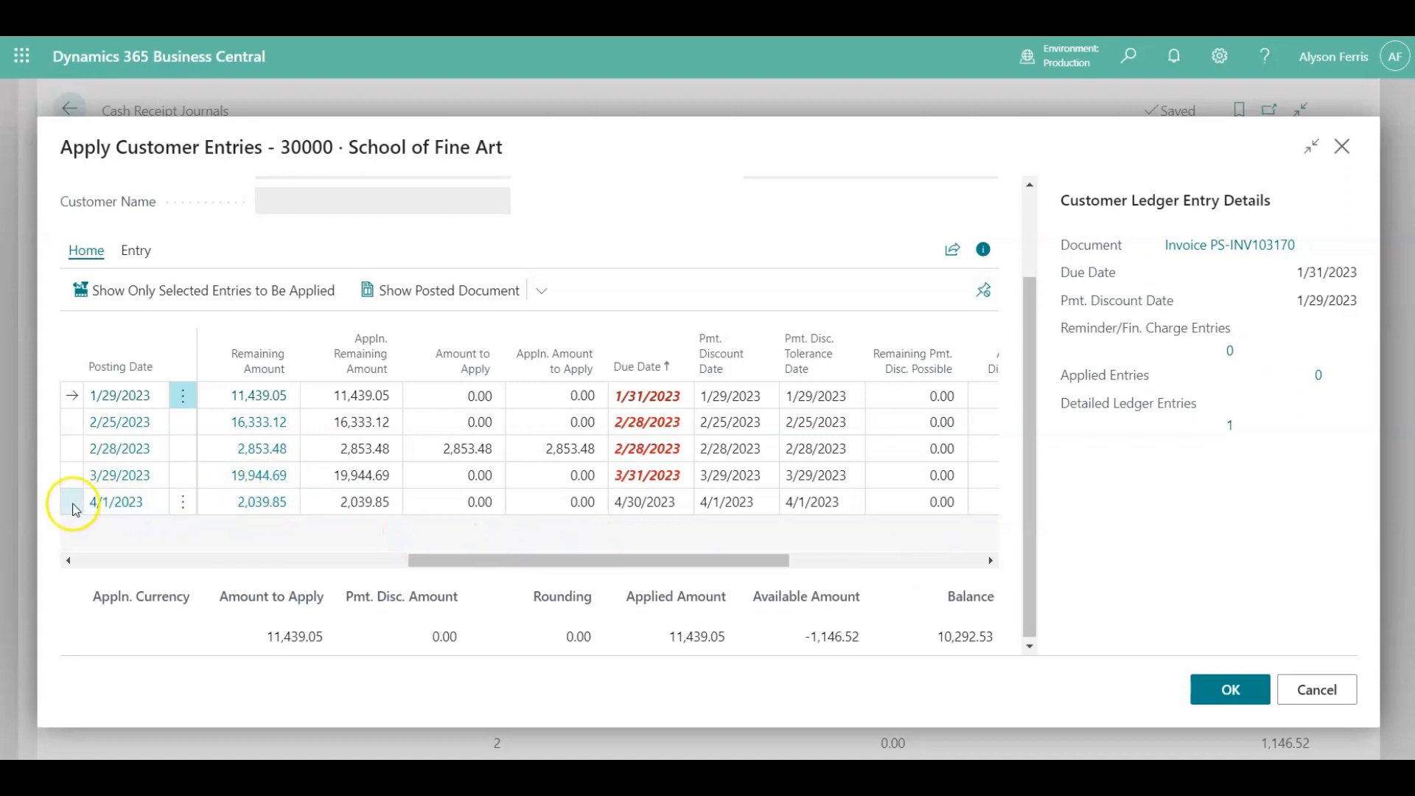
click(73, 503)
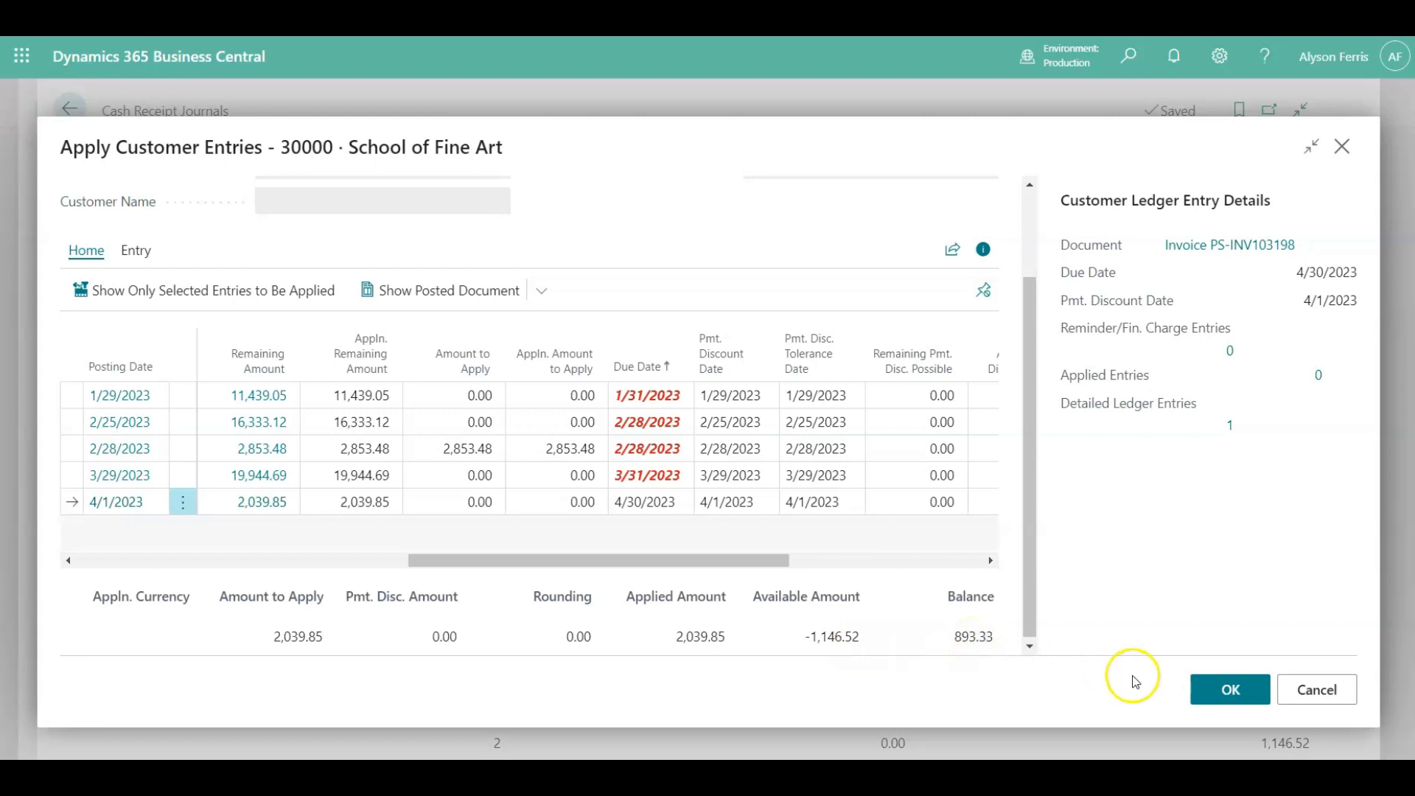
click(1226, 699)
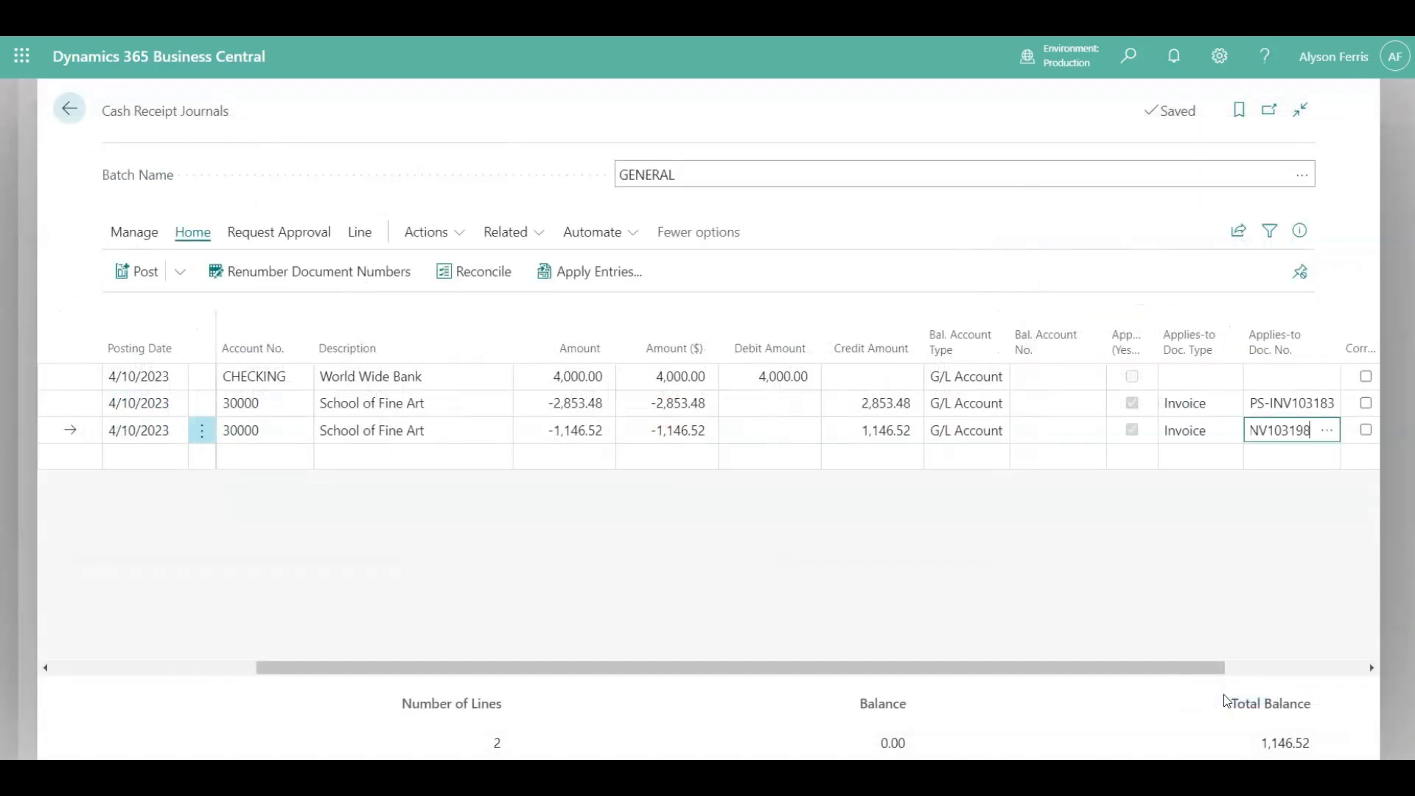
key(Tab)
key(Tab)
key(Tab)
key(Tab)
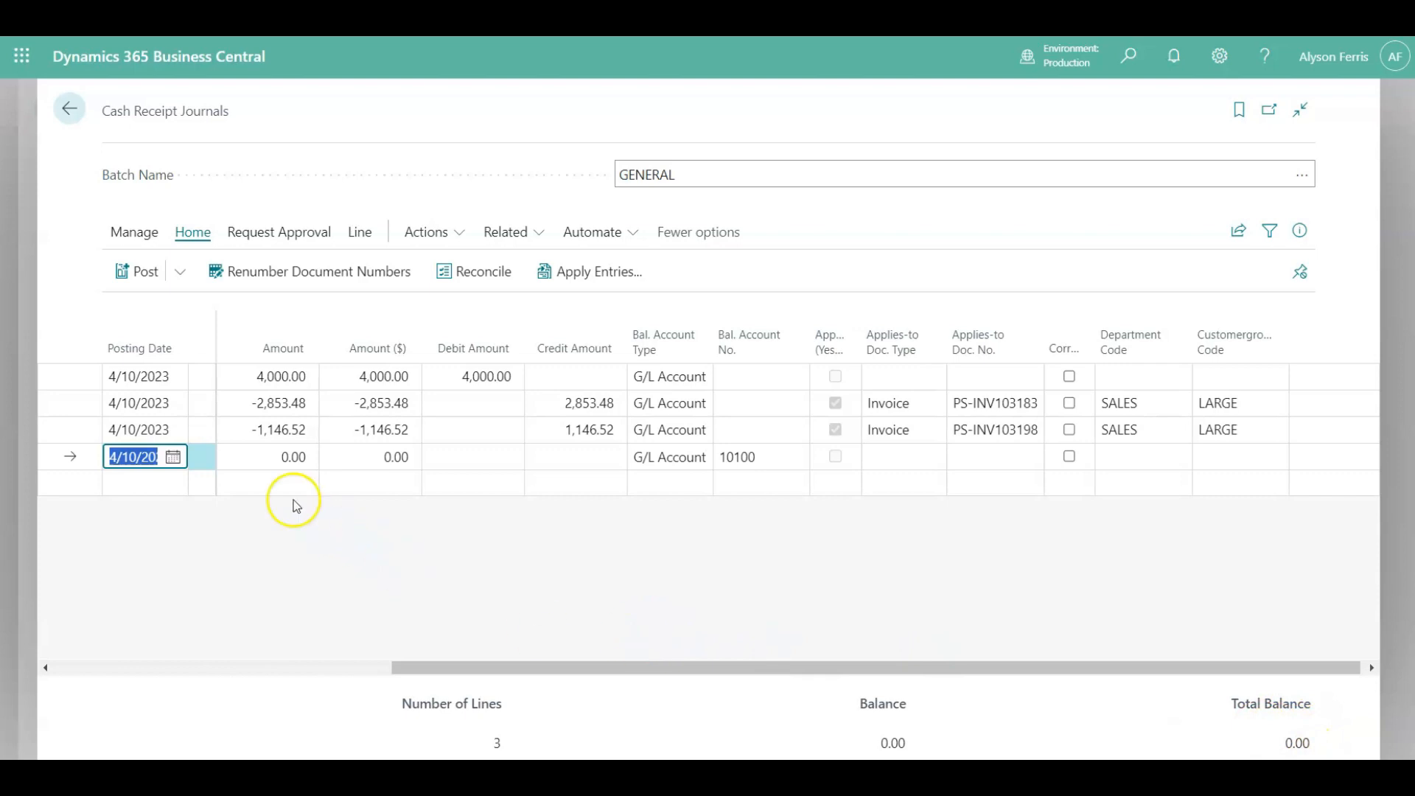
- Preview the journal posting and examine the accounts and amounts of the G/L entries, returning to the preview overview
click(179, 276)
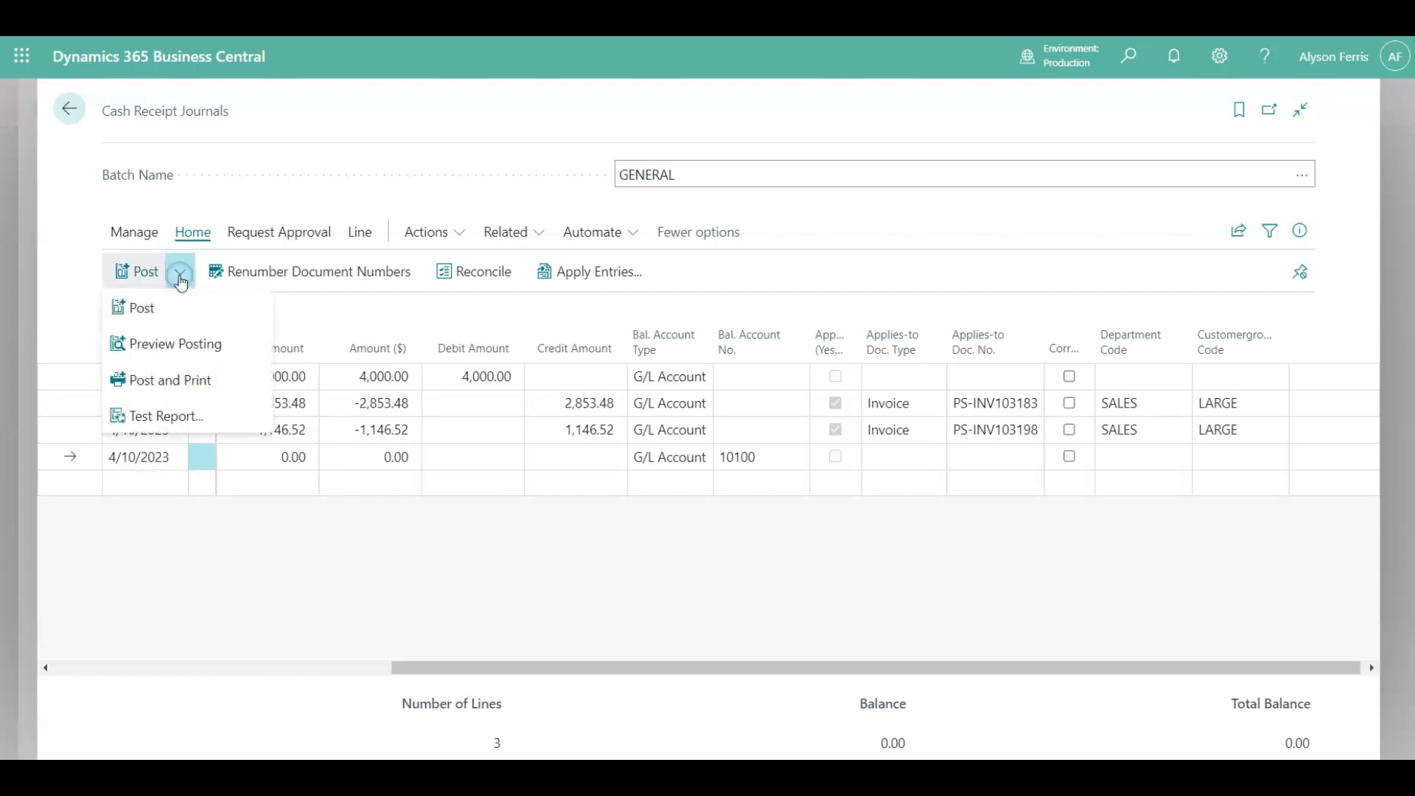
click(164, 346)
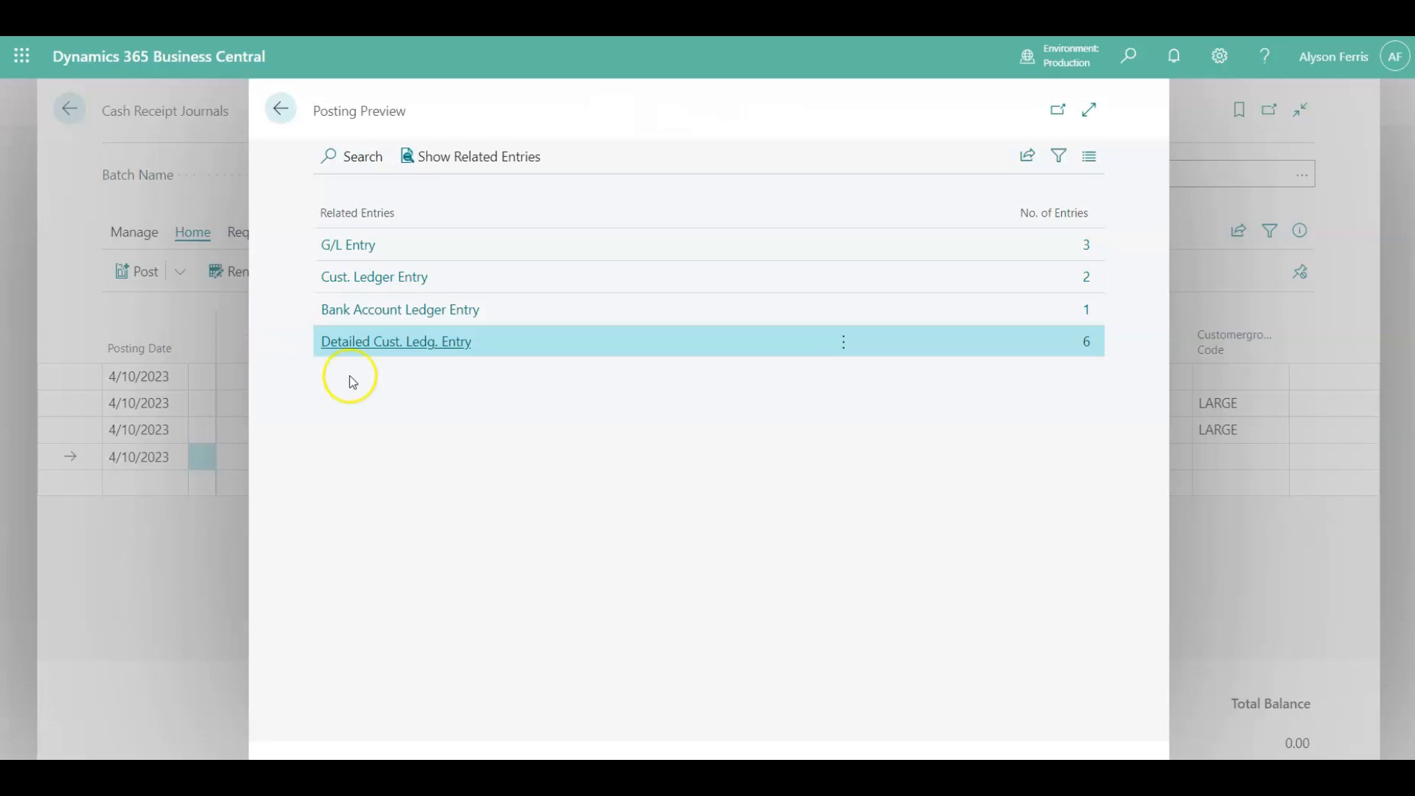
click(357, 246)
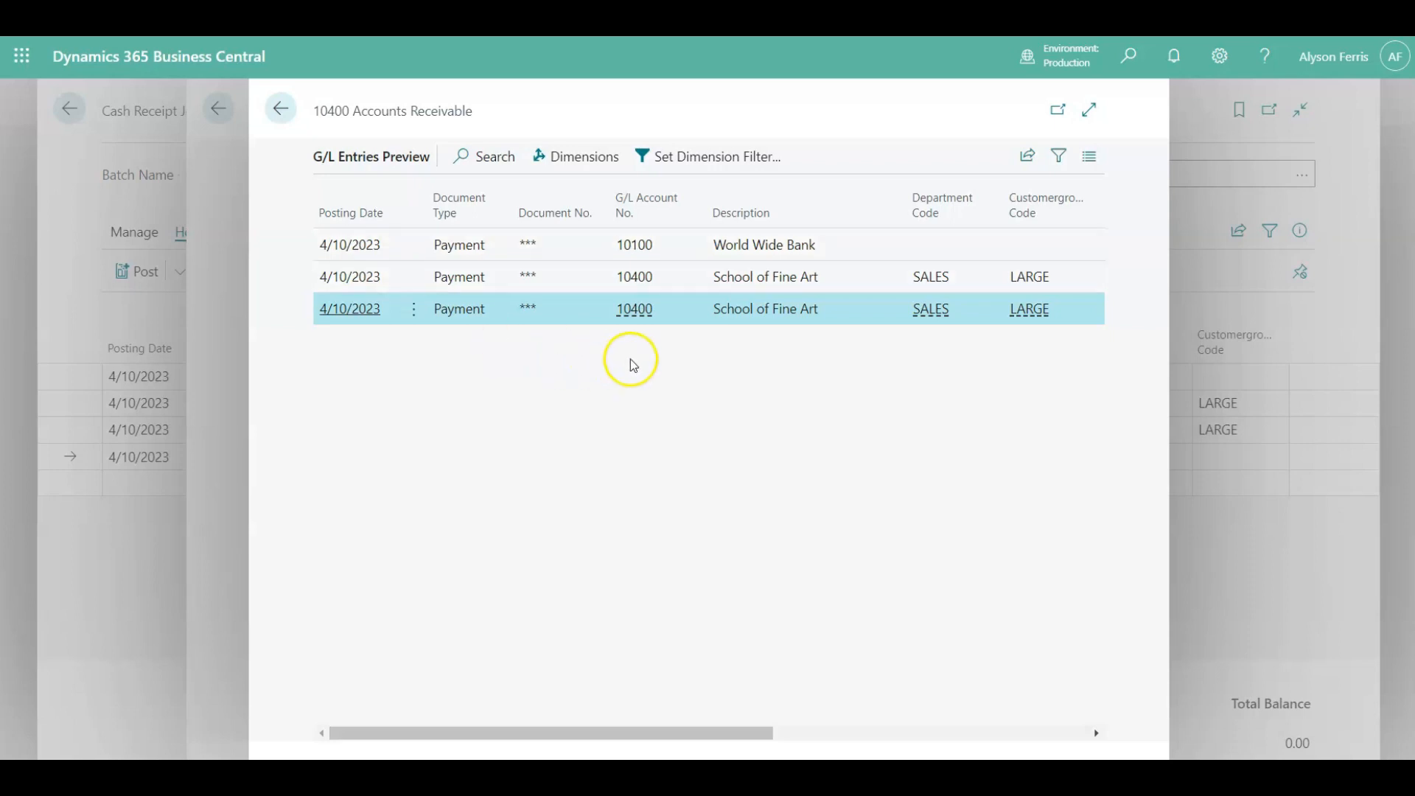
click(984, 736)
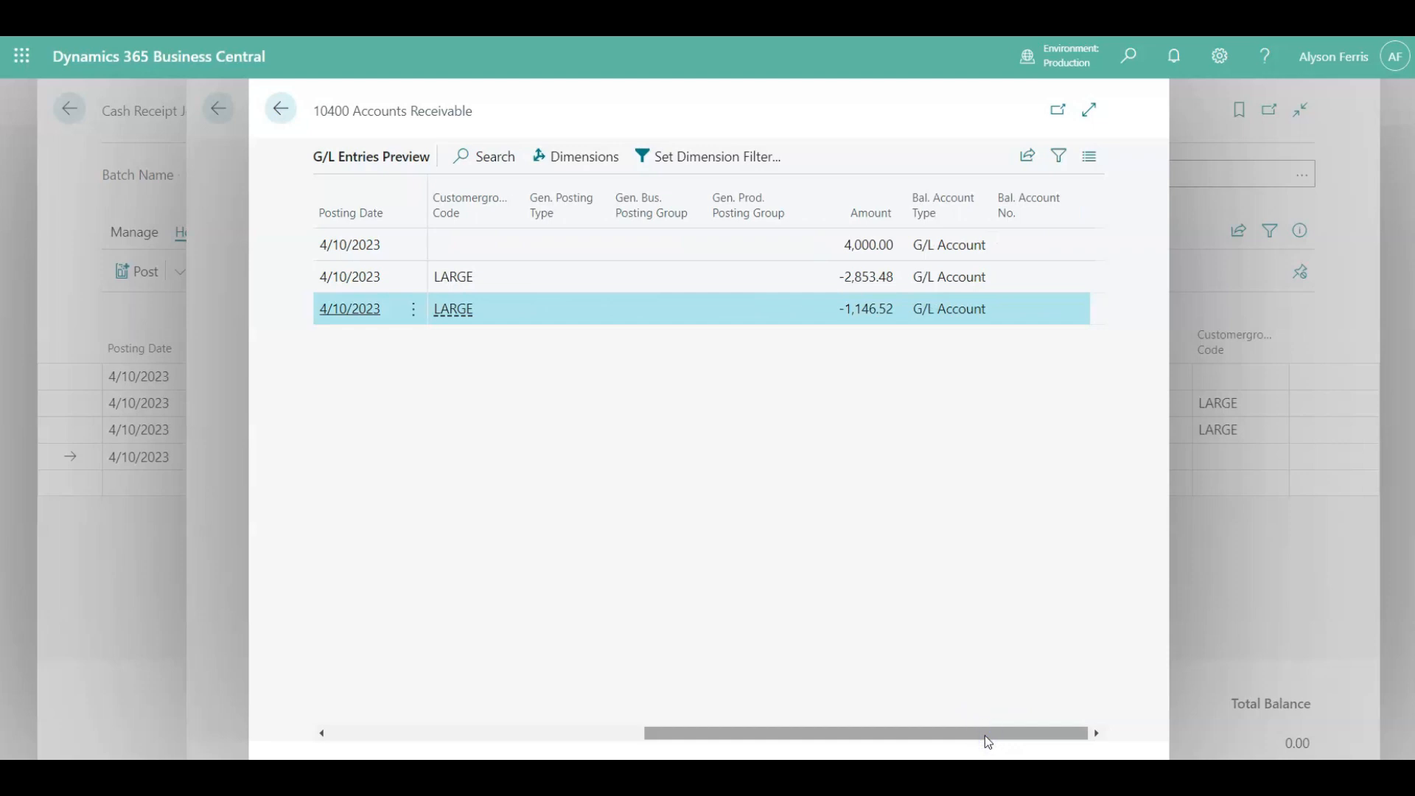
click(352, 734)
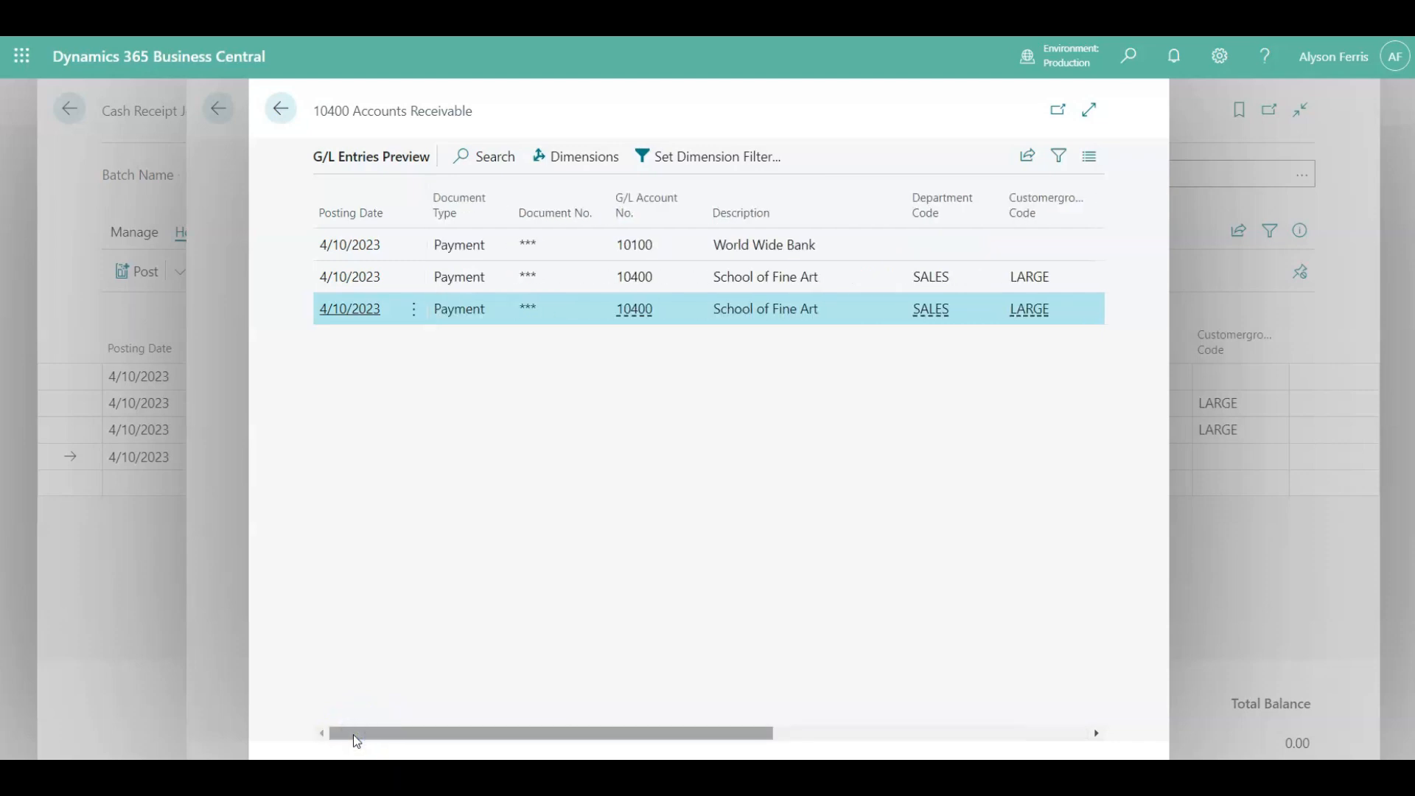
click(283, 112)
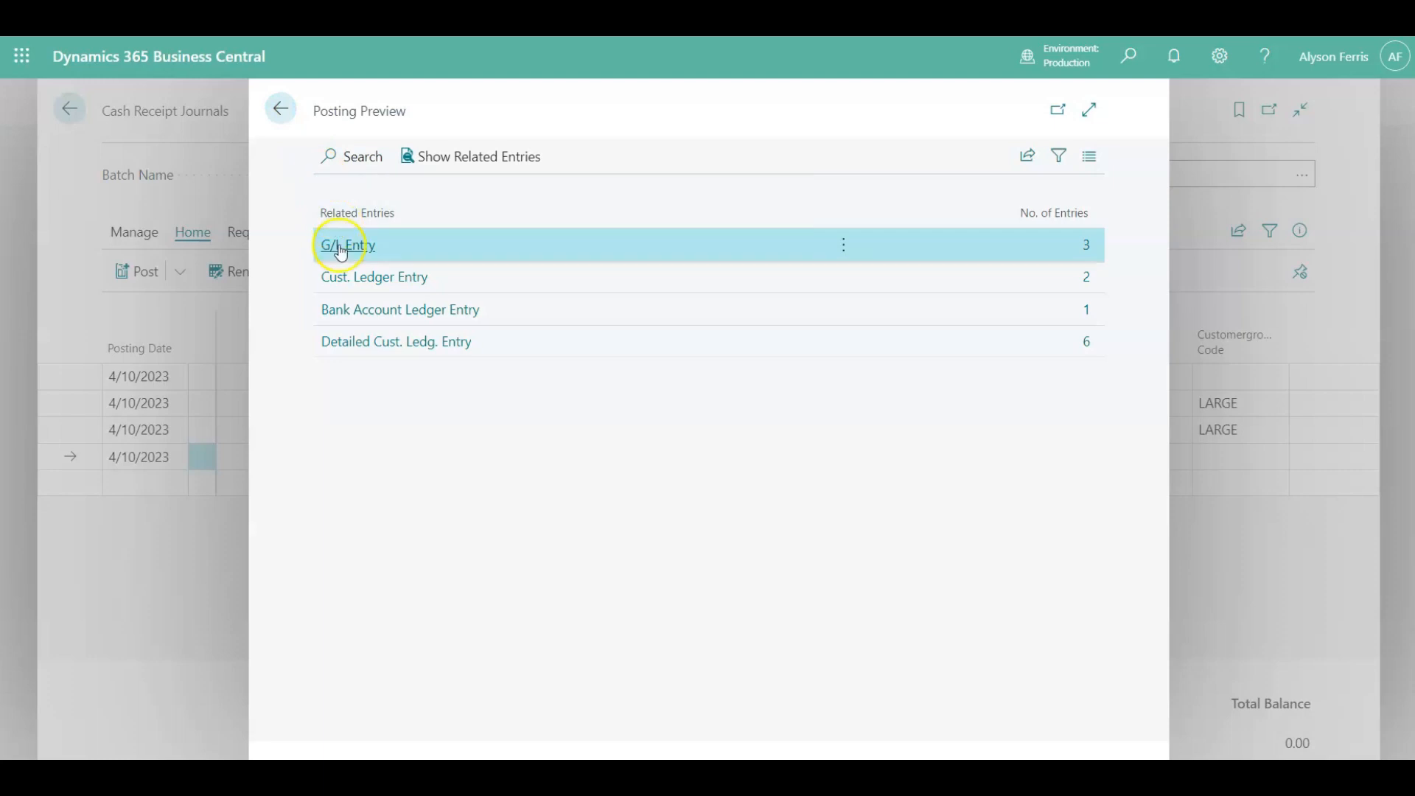
- Examine the amounts and remaining amounts of the customer ledger entries in the posting preview, returning to the preview overview
click(372, 287)
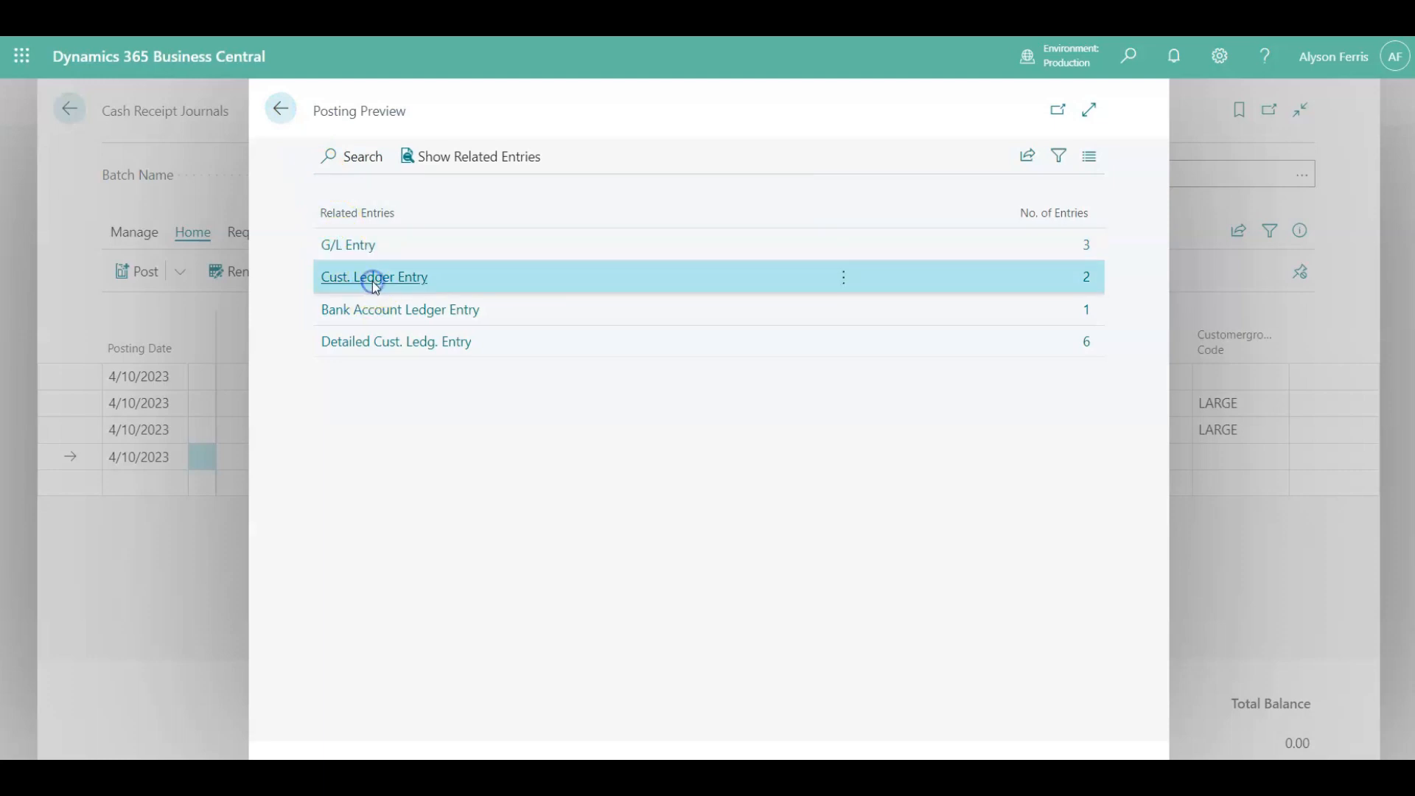
click(970, 737)
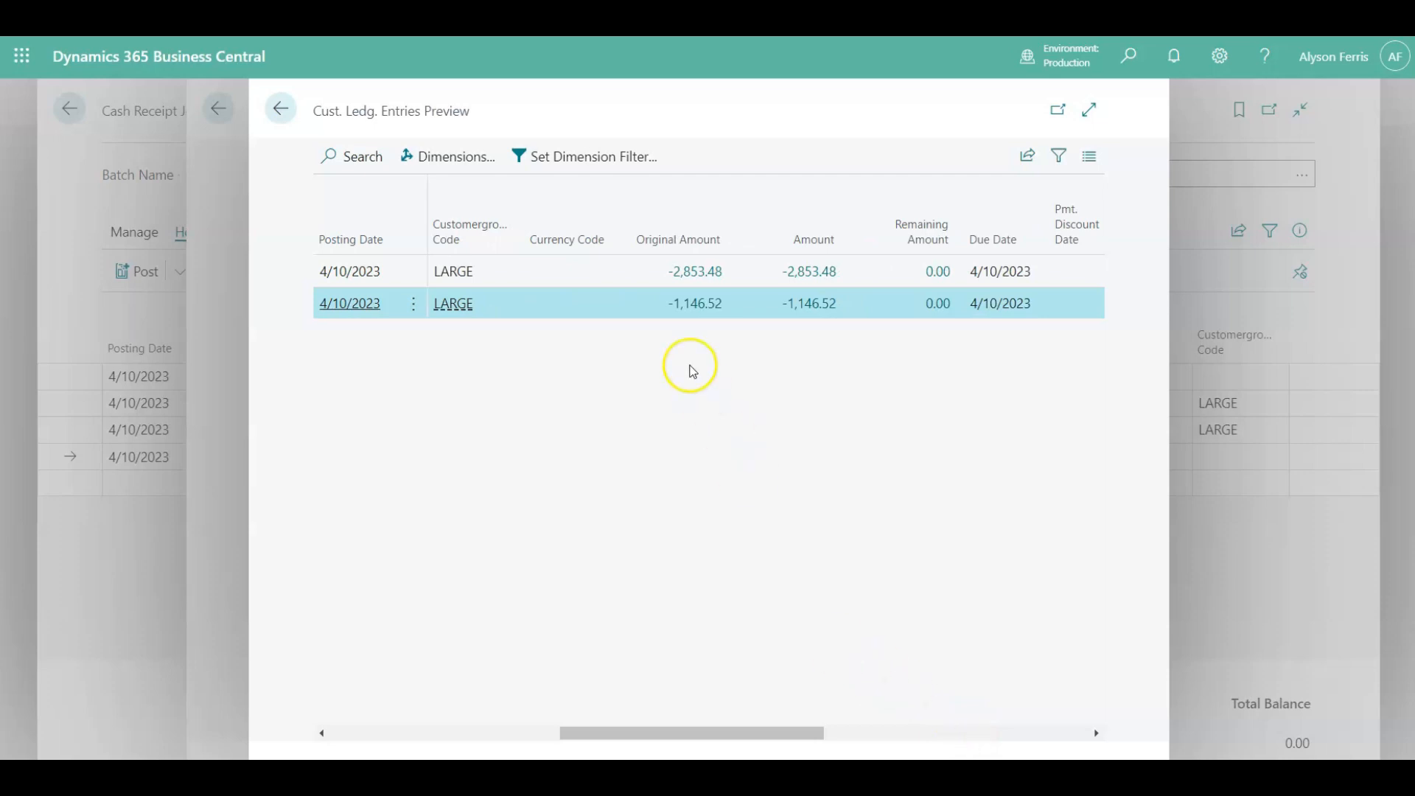
click(280, 115)
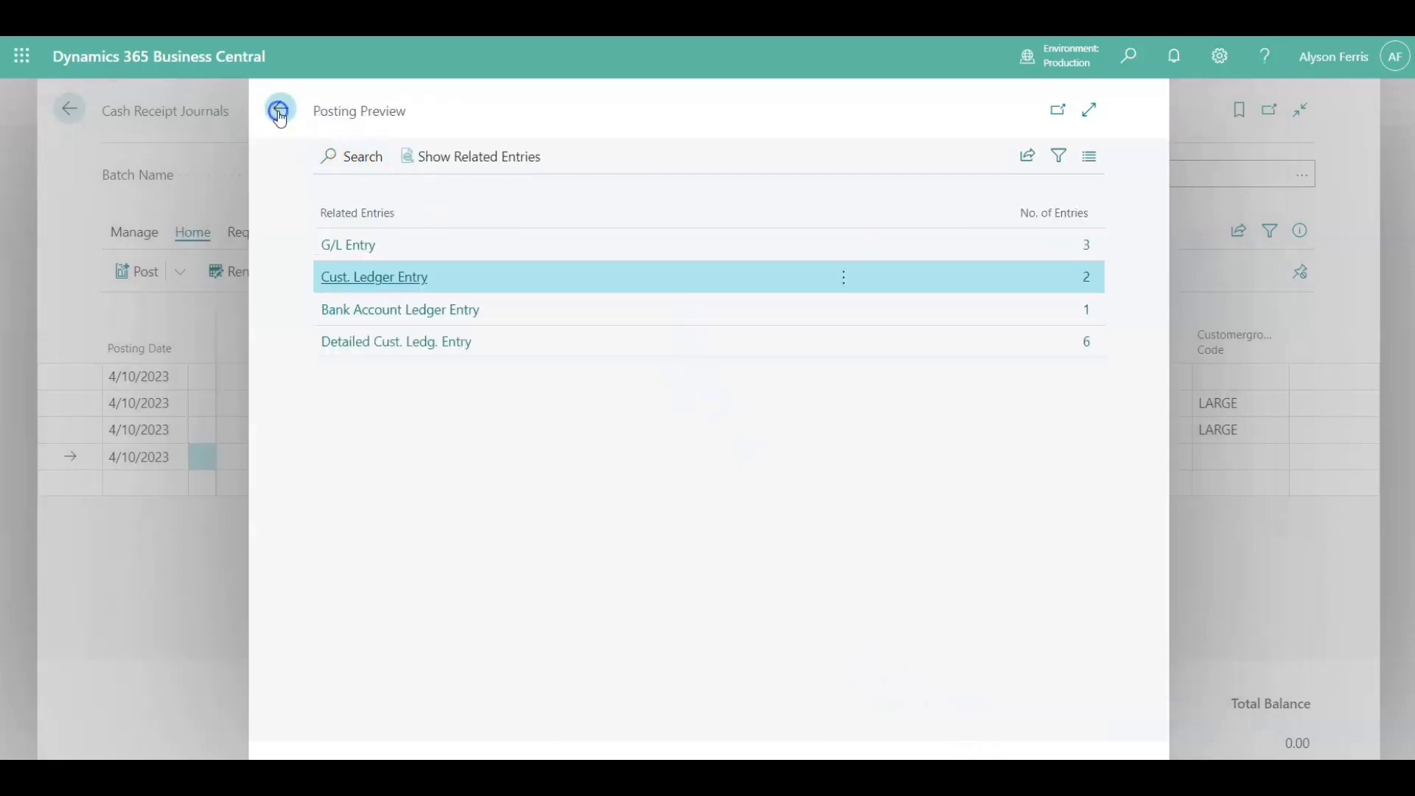
- Examine the bank account and amount of the bank account ledger entry in the posting preview, returning to the overview
click(352, 310)
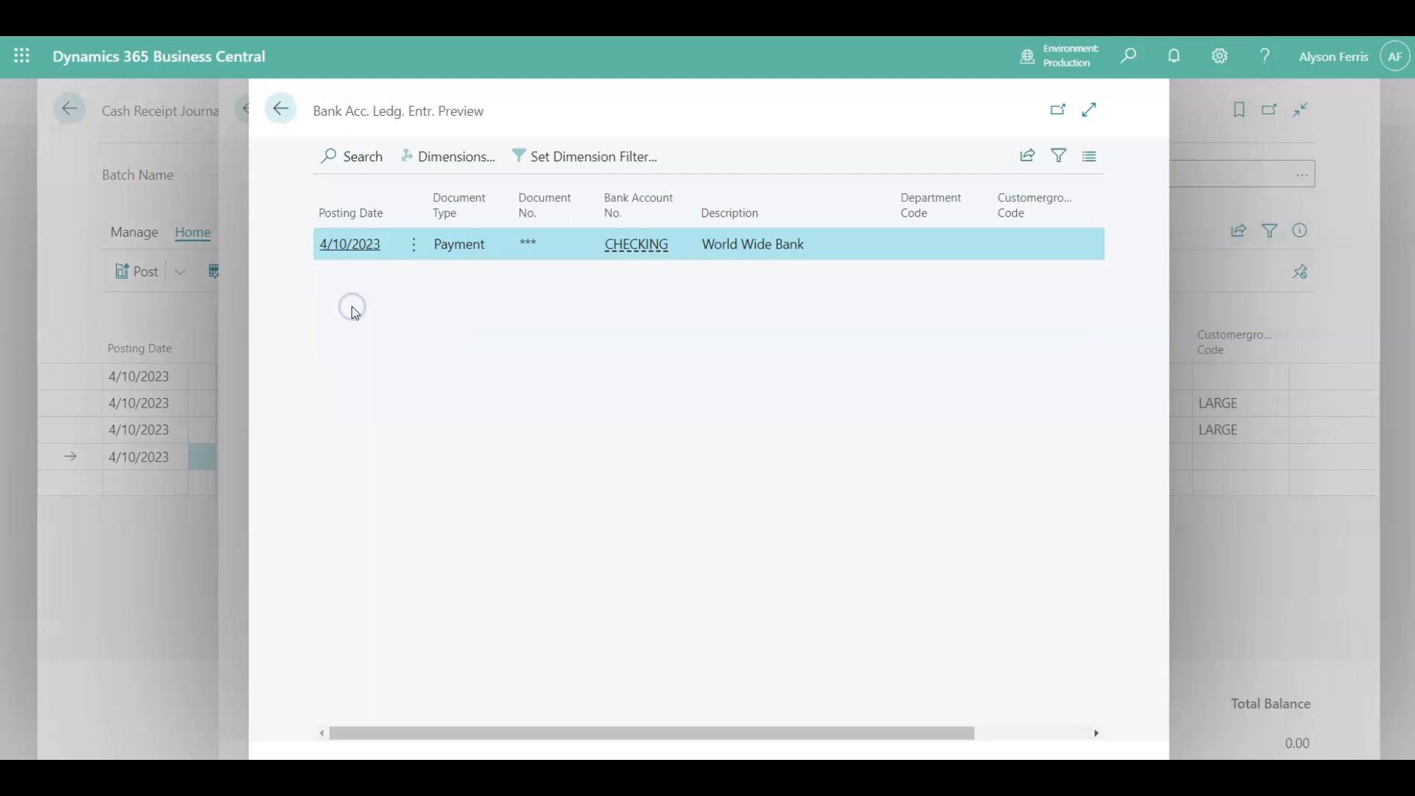
click(1005, 733)
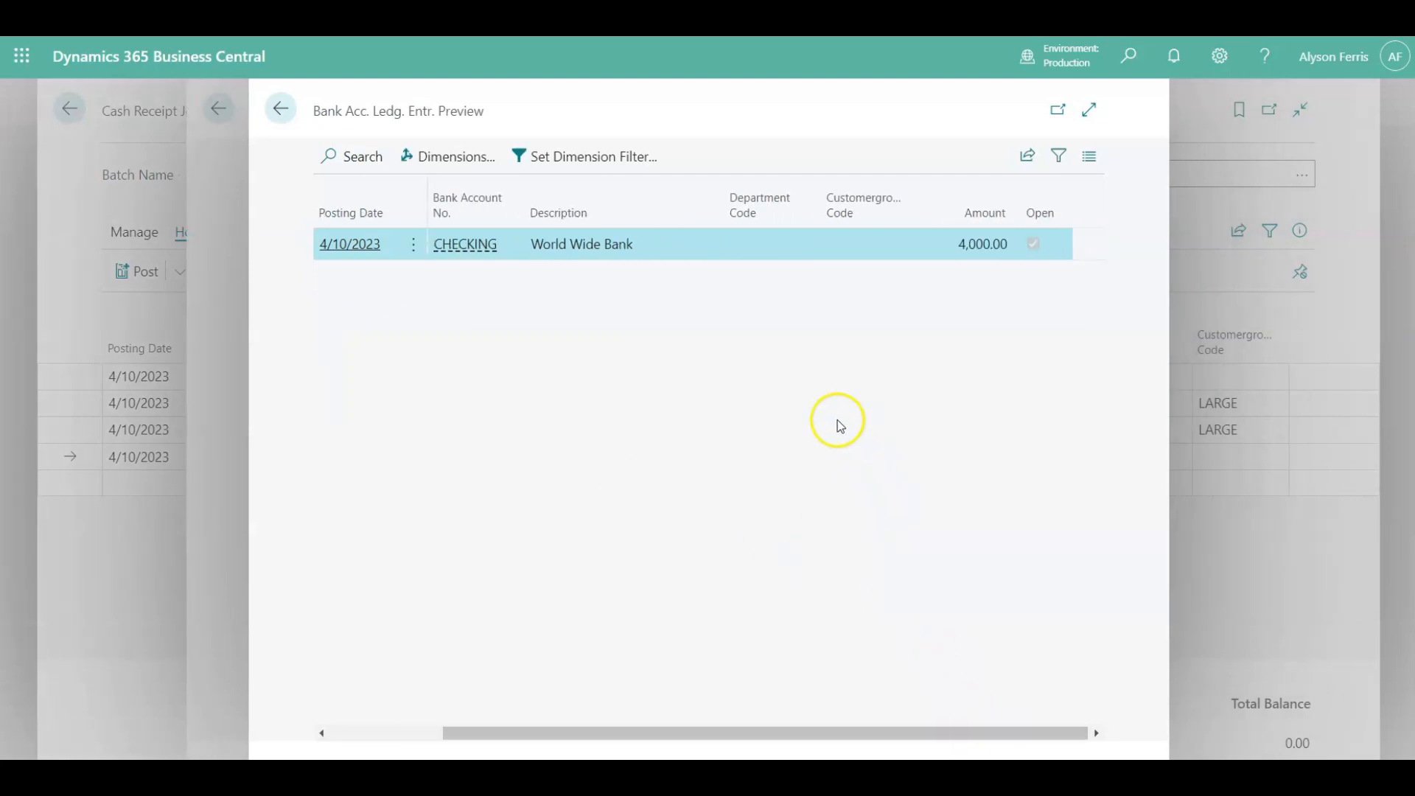
click(281, 112)
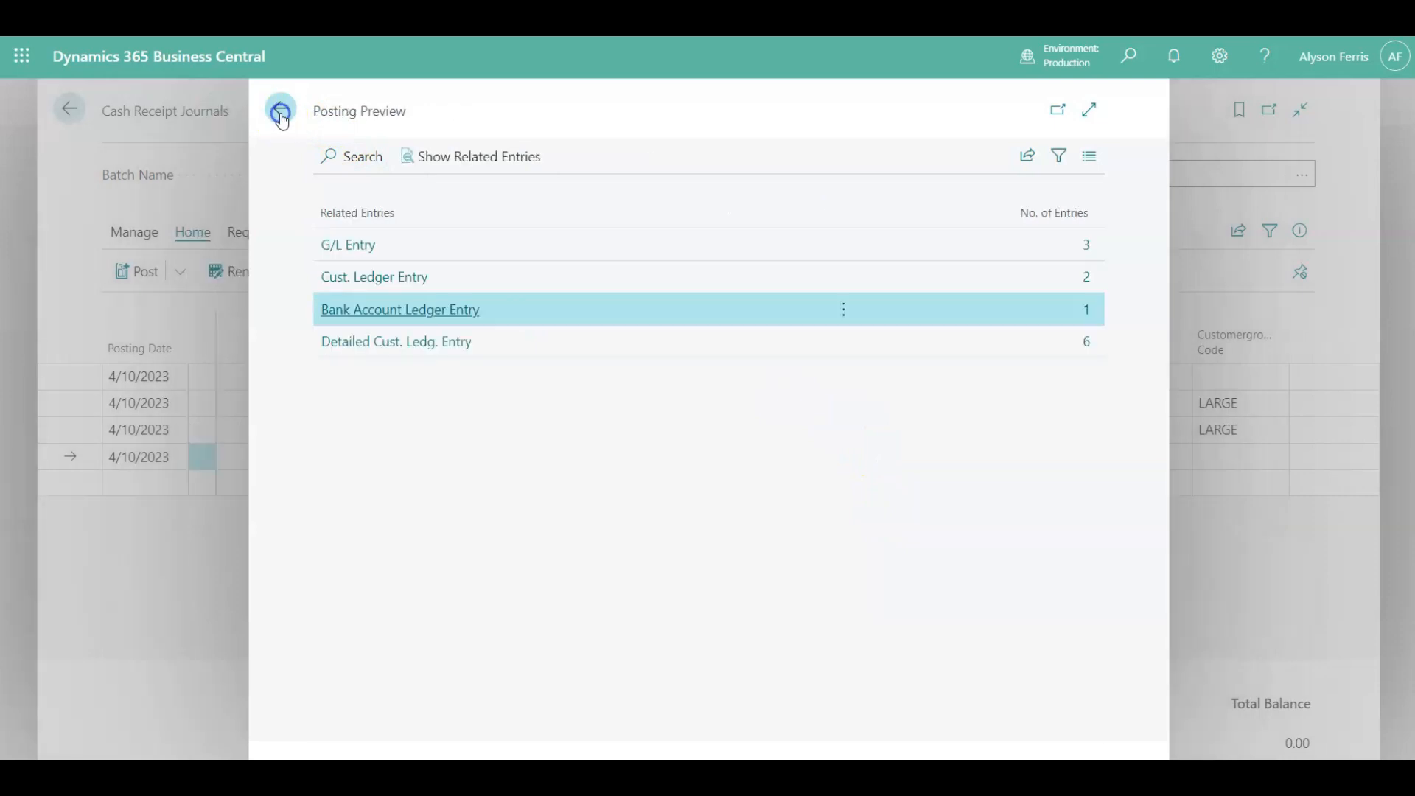
- Examine the entry types and amounts of the detailed customer ledger entries in the posting preview, and return to the journal
click(348, 345)
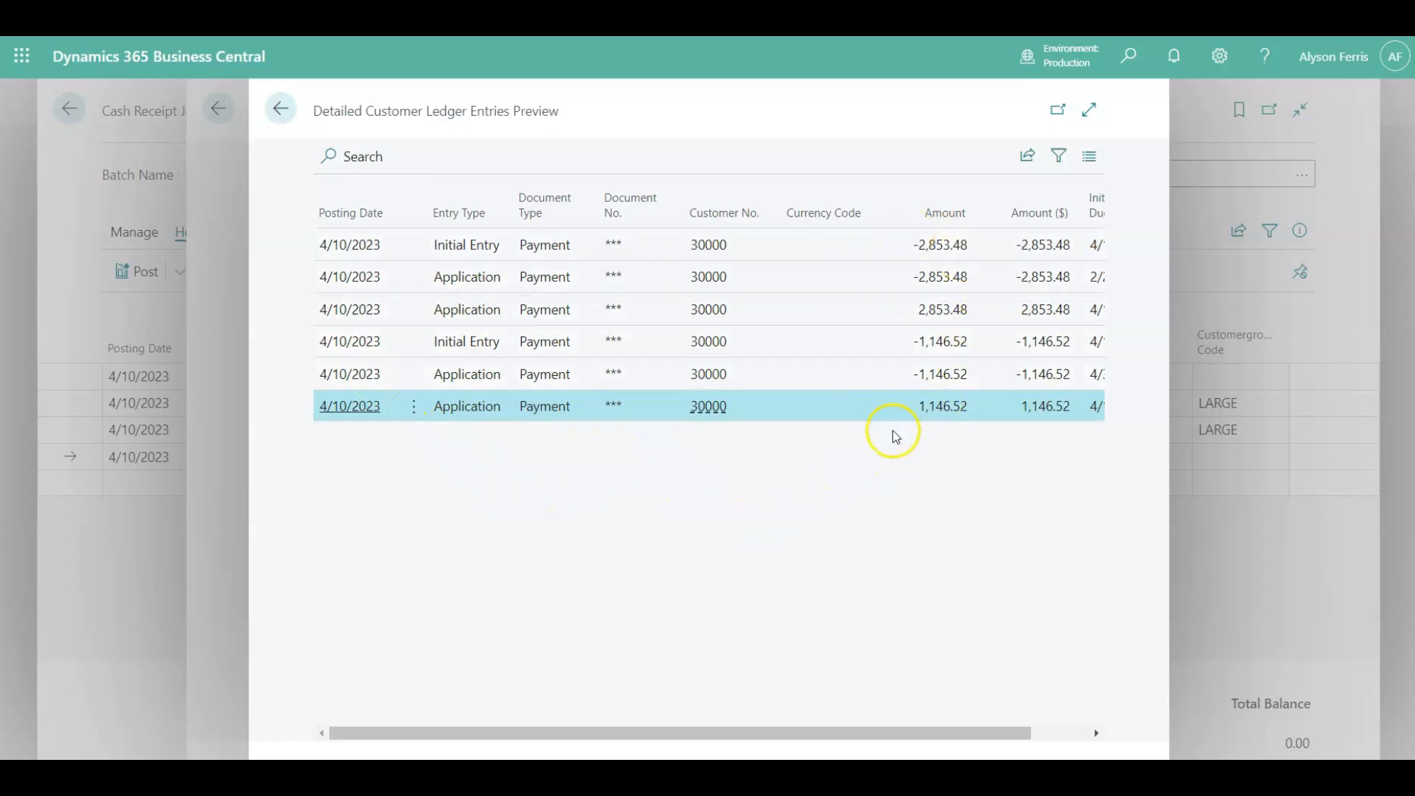
click(280, 109)
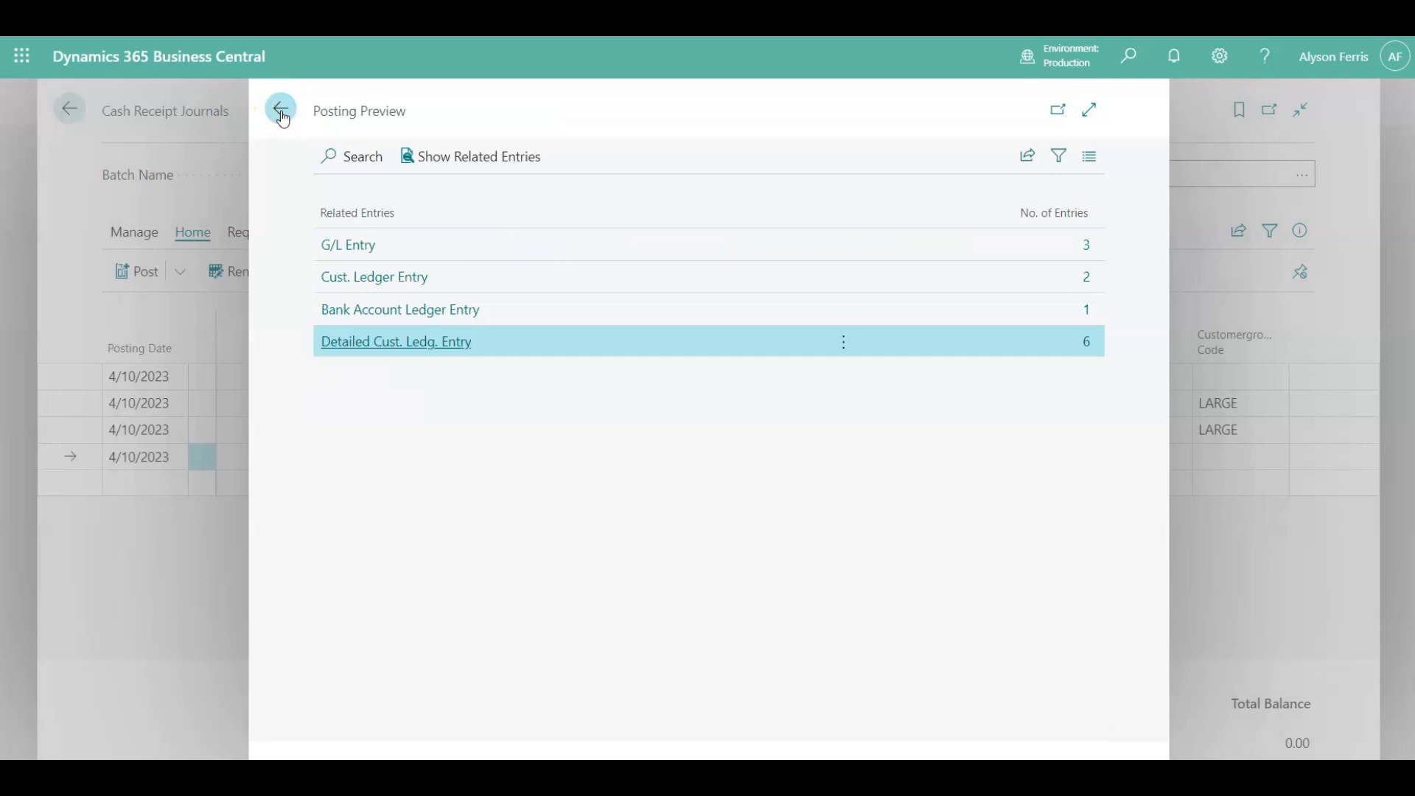
click(281, 112)
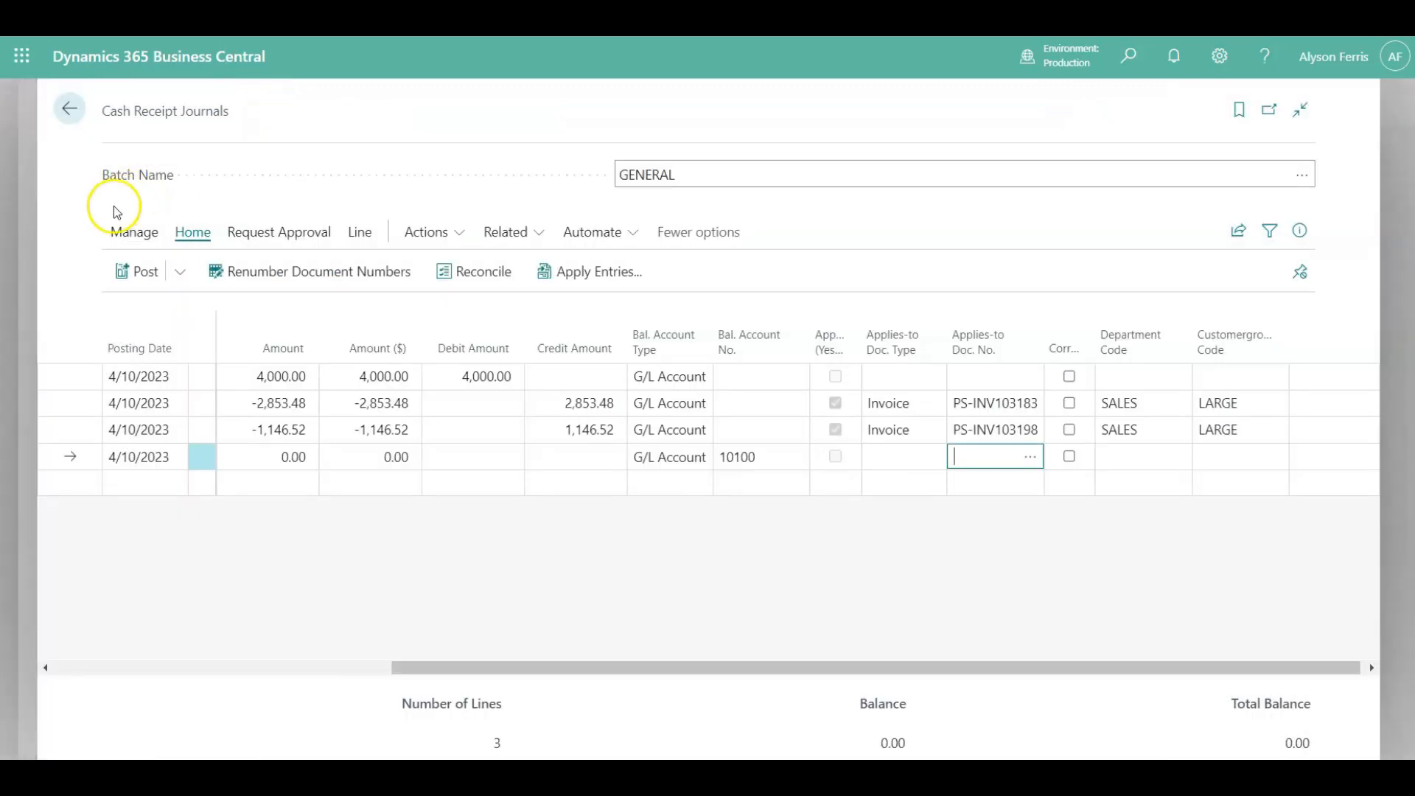
- Preview the test report for the GENERAL cash receipt journal batch, check its lines and reconciliation section, and return to the journal
click(177, 285)
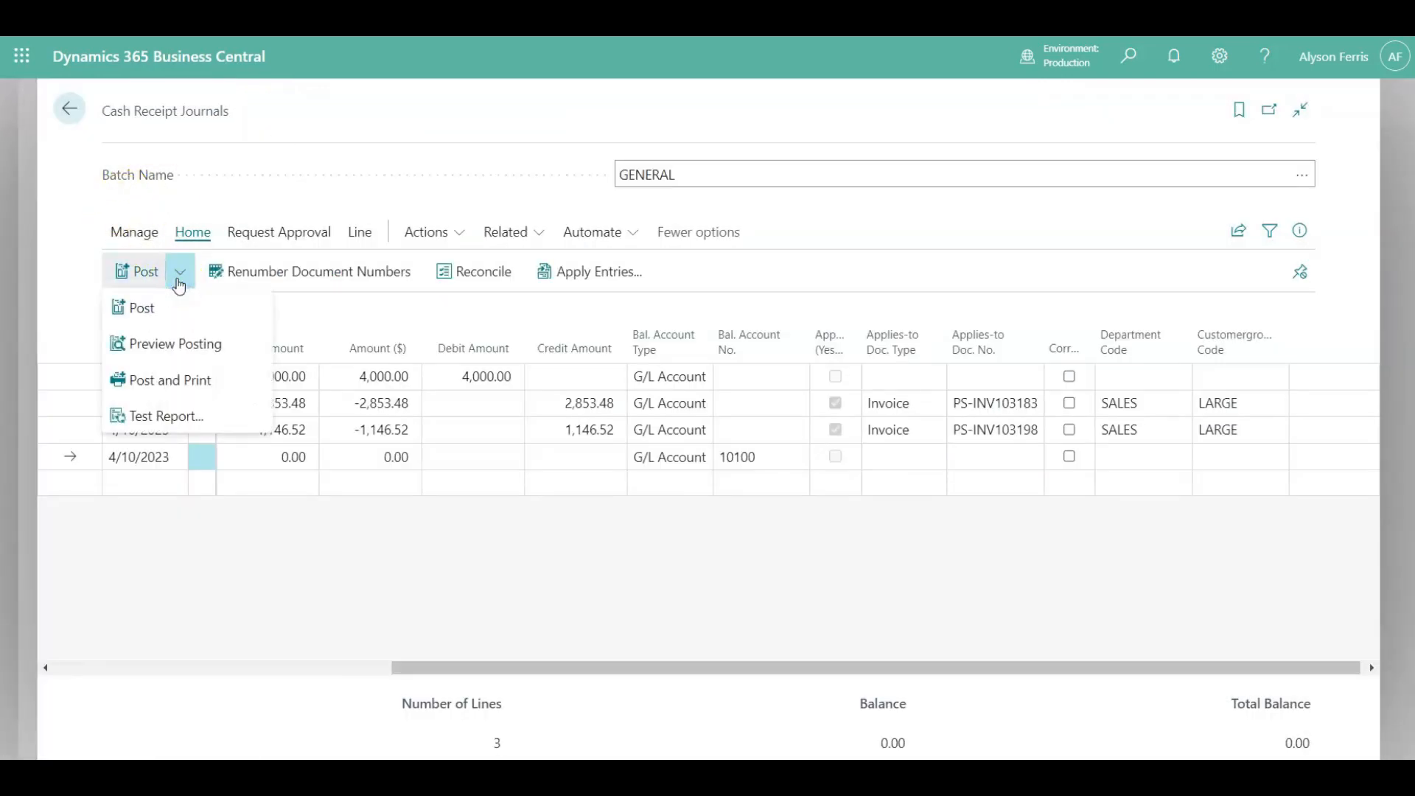
click(165, 417)
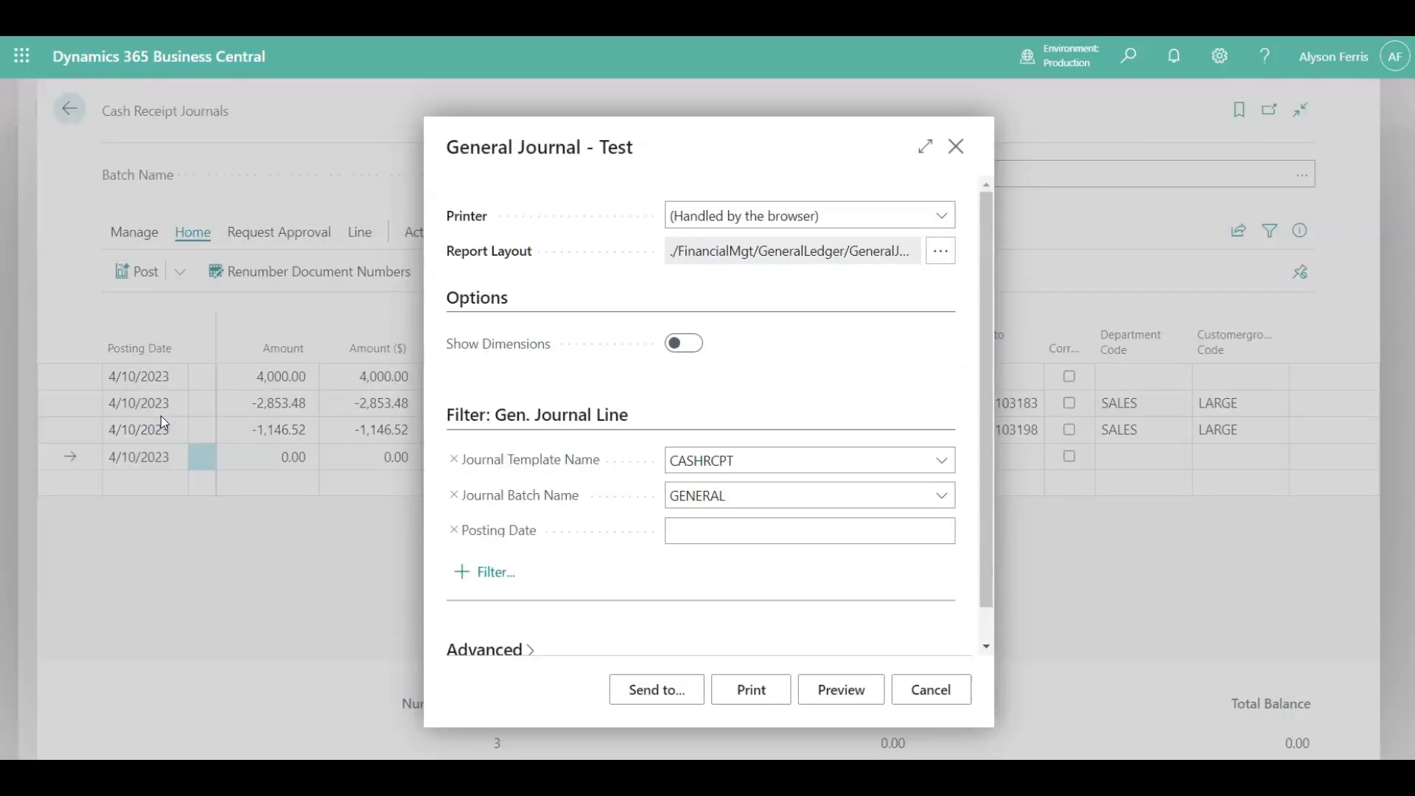
click(827, 693)
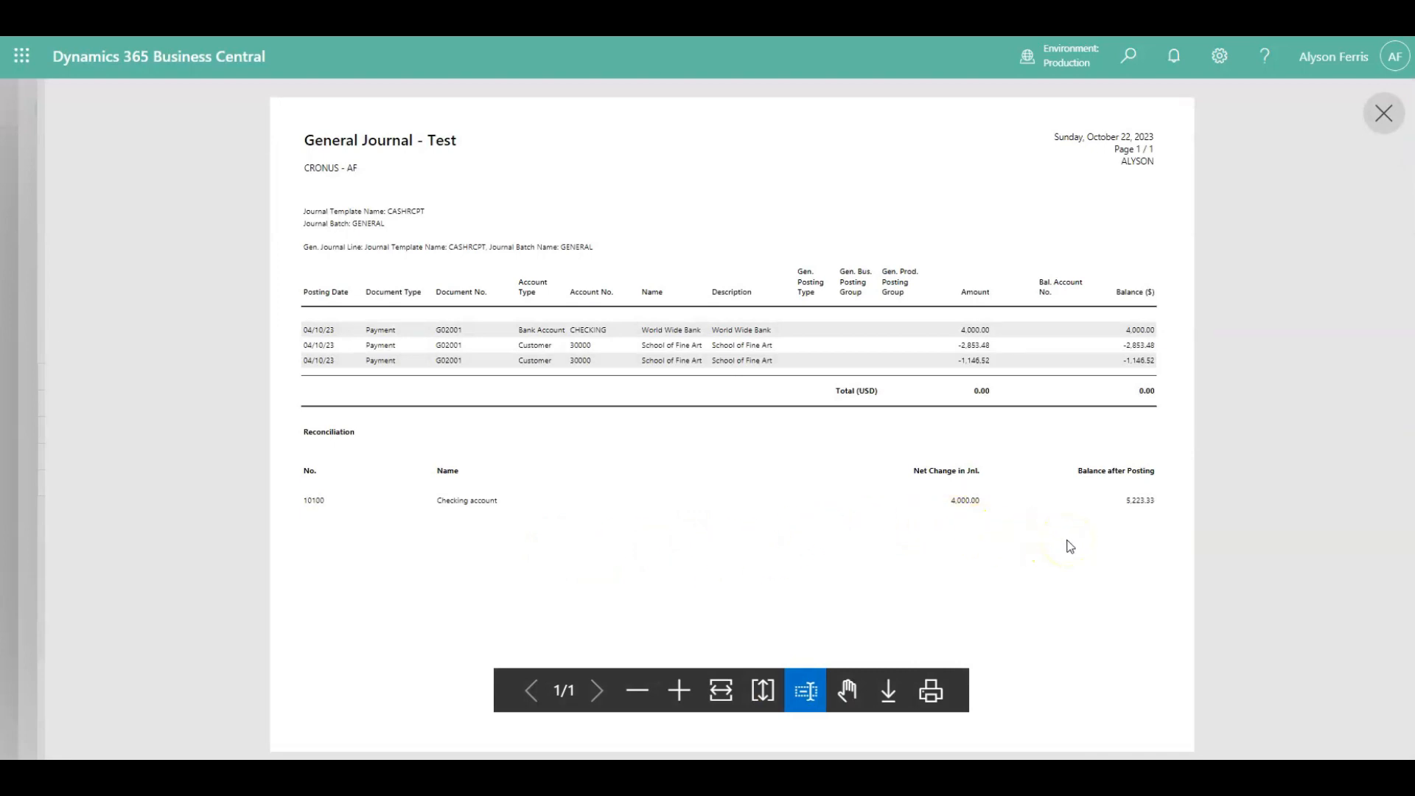
click(931, 549)
click(1384, 109)
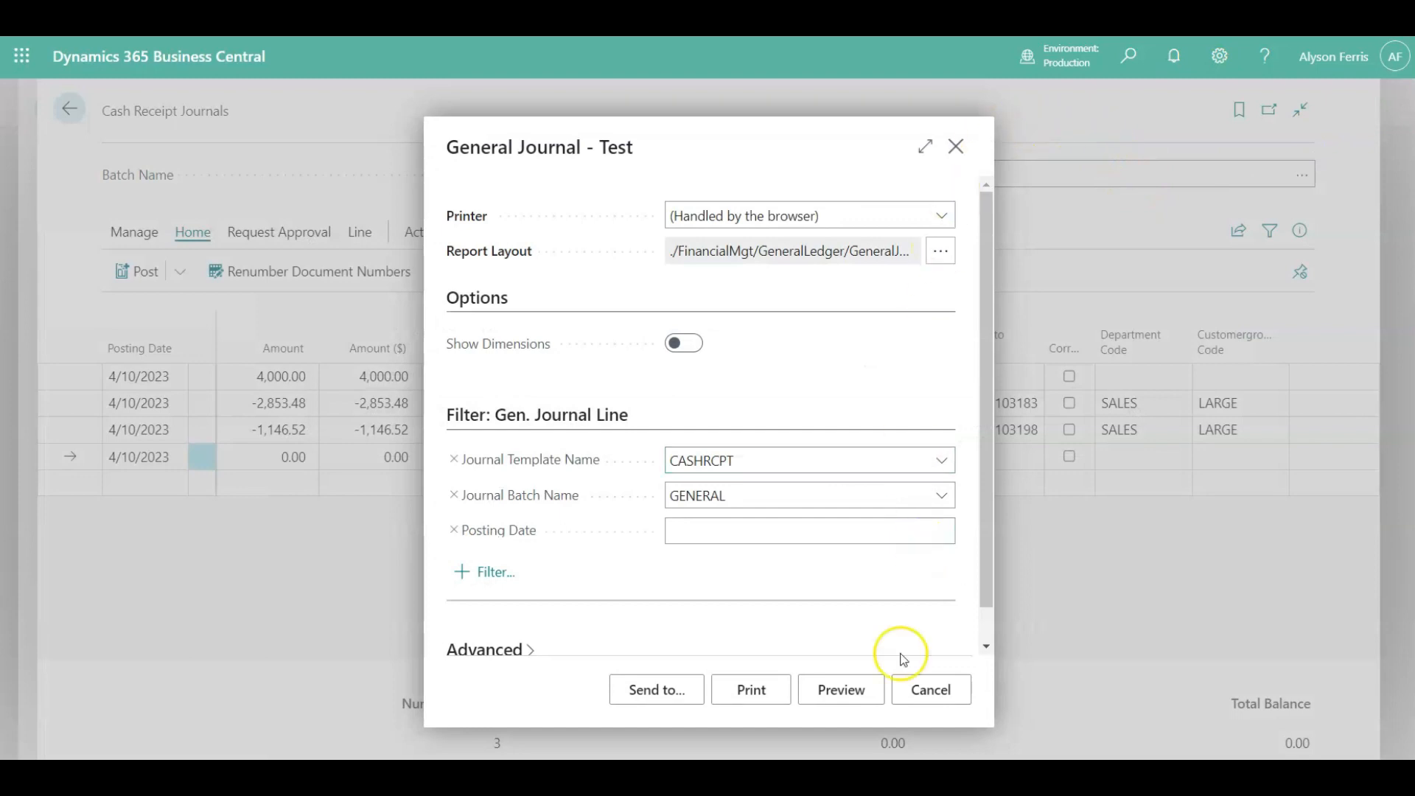
click(916, 688)
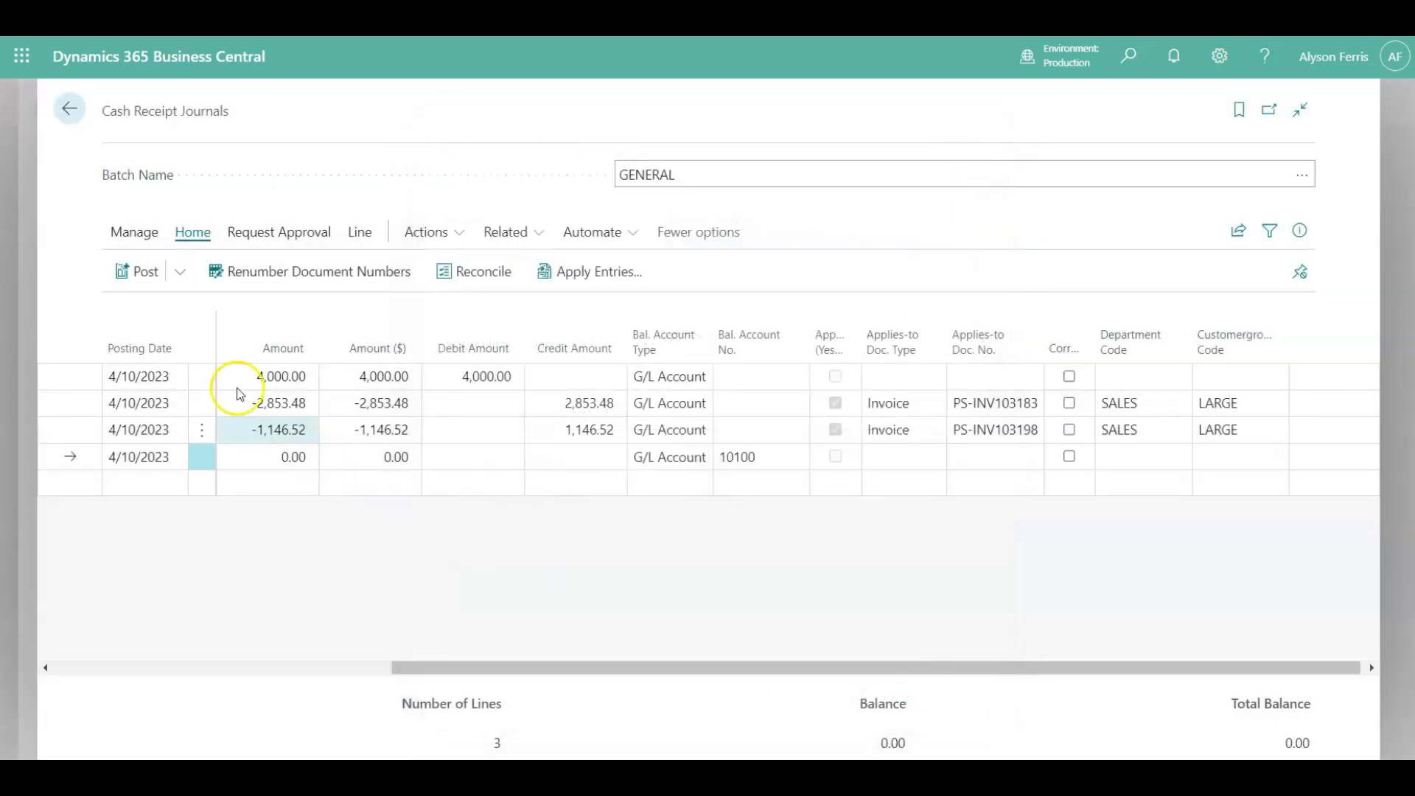
- Post the cash receipt journal lines and acknowledge the posting
click(180, 278)
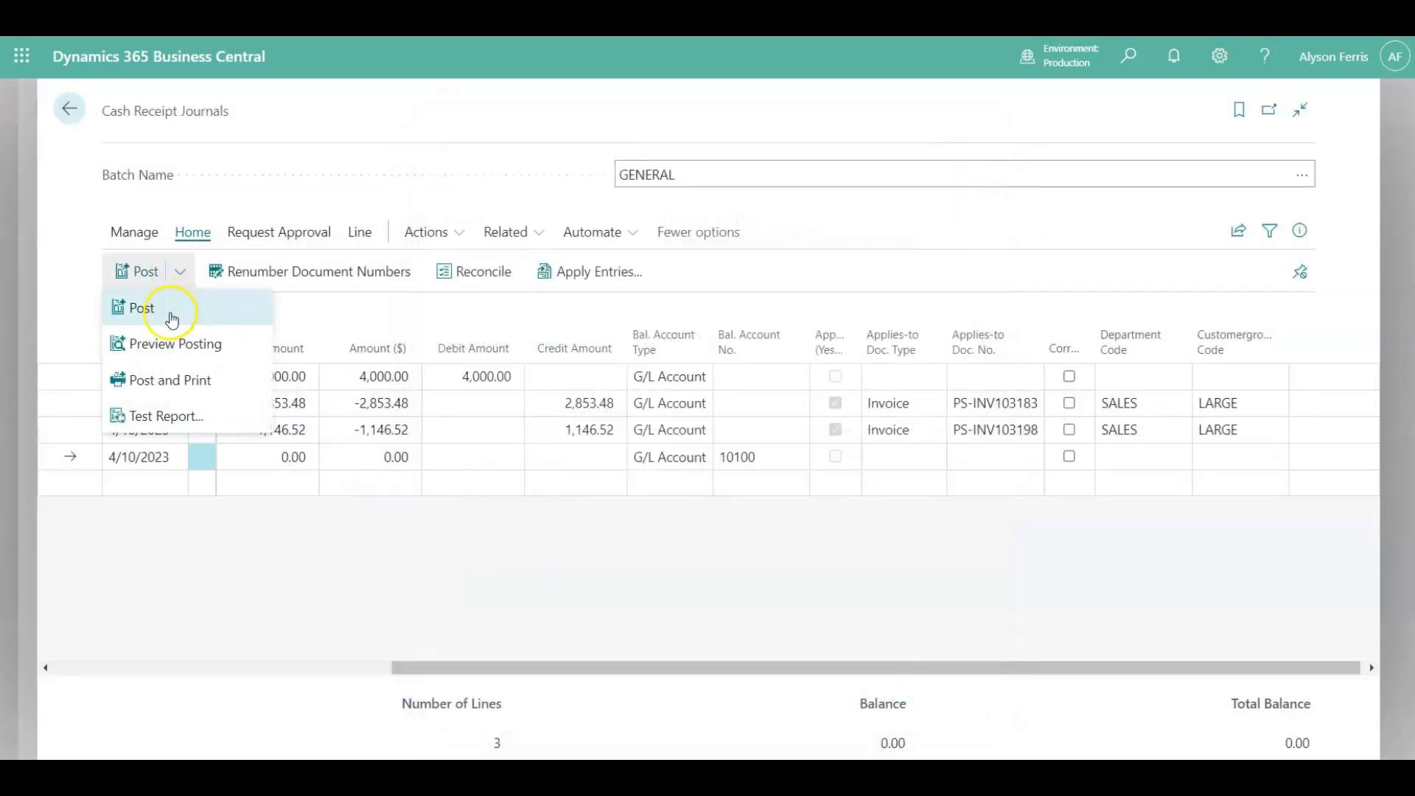
click(145, 308)
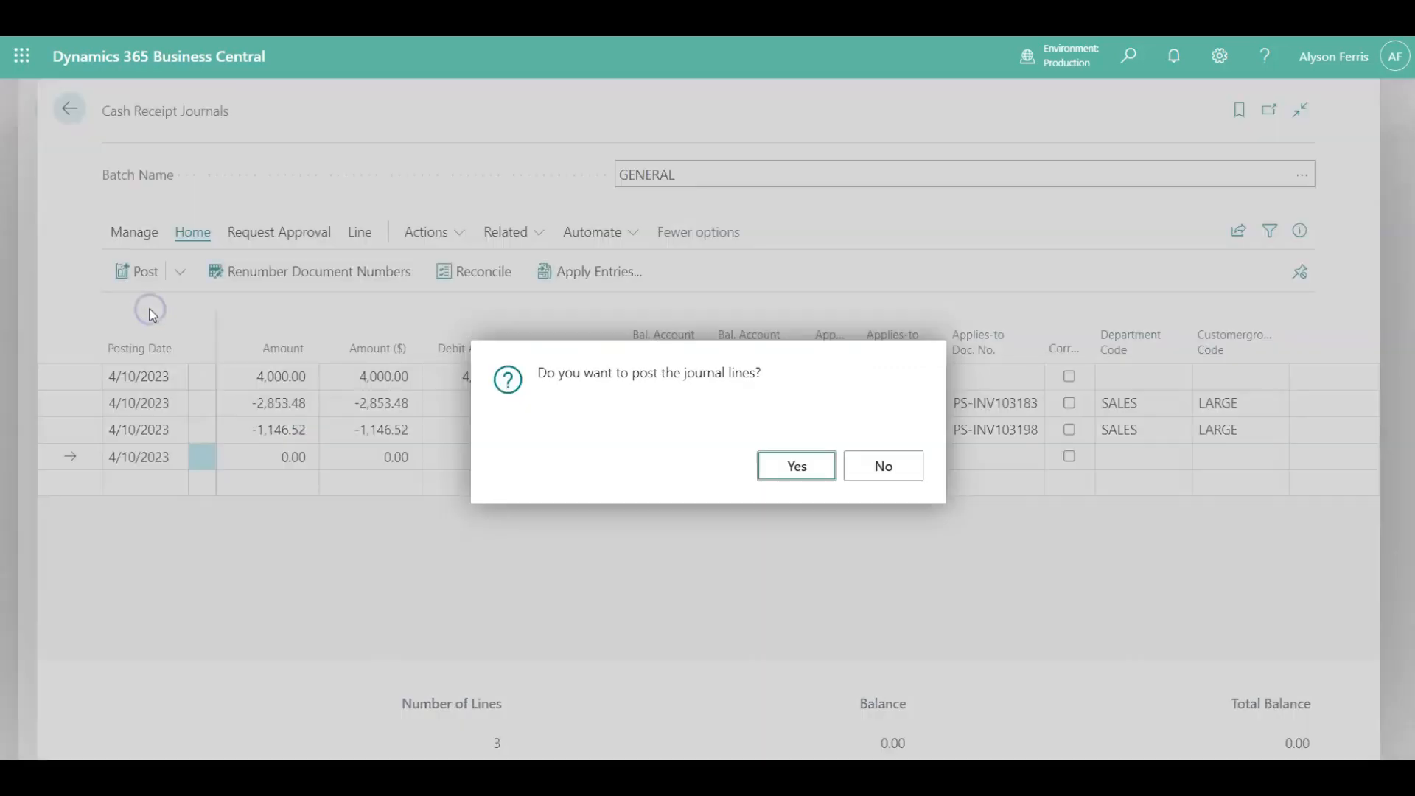
click(785, 466)
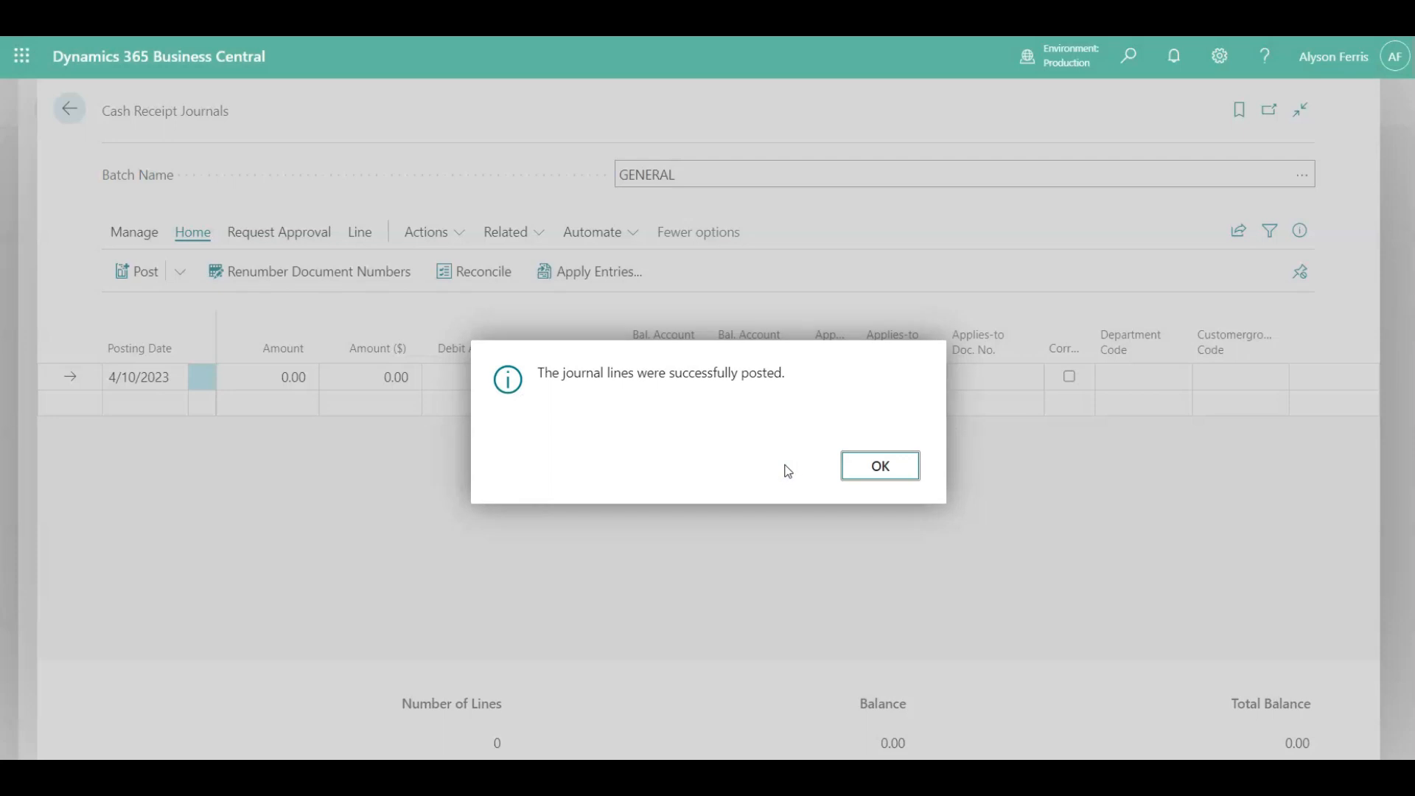
click(859, 467)
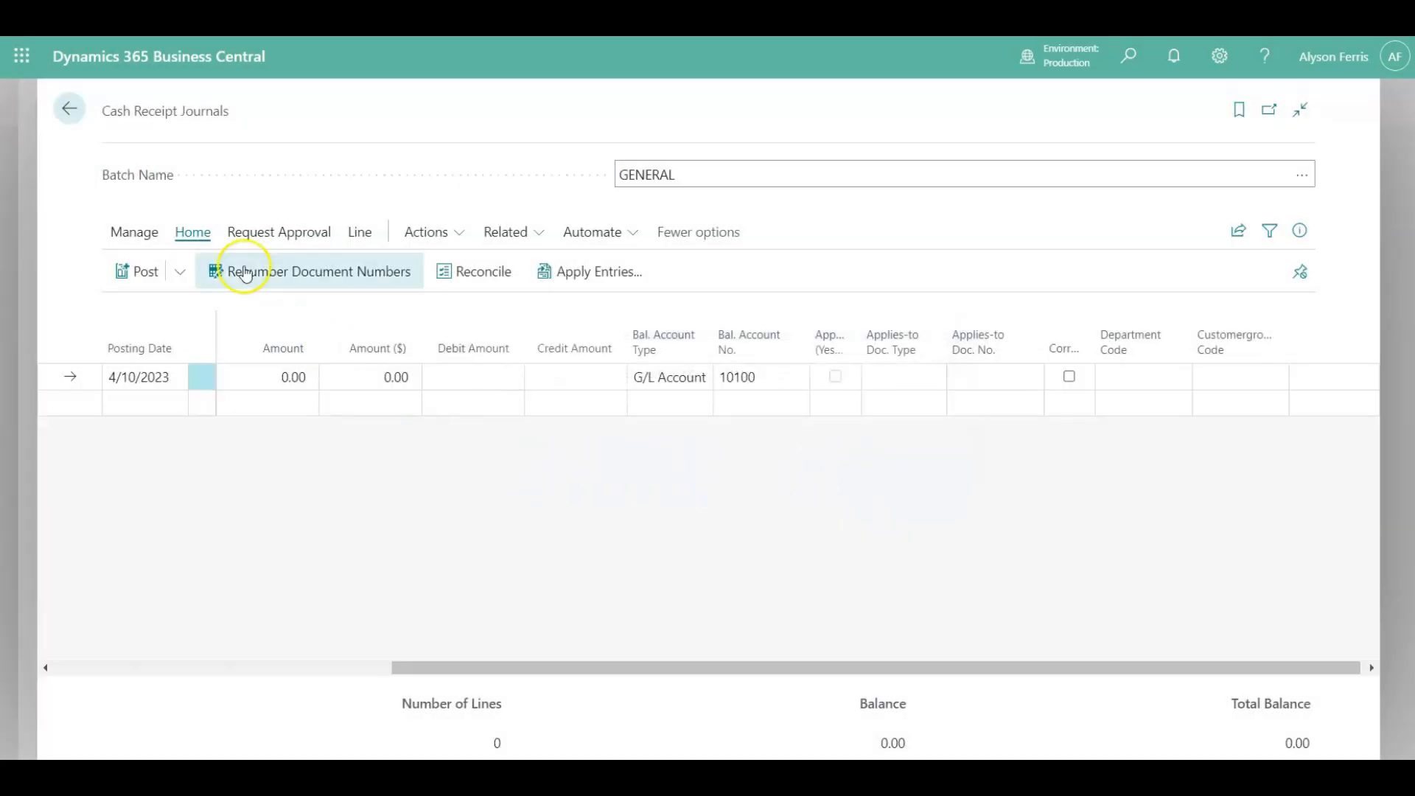
- Open the ledger entries of customer School of Fine Art, examine the payment and invoice entries, and return to the customer list
click(68, 110)
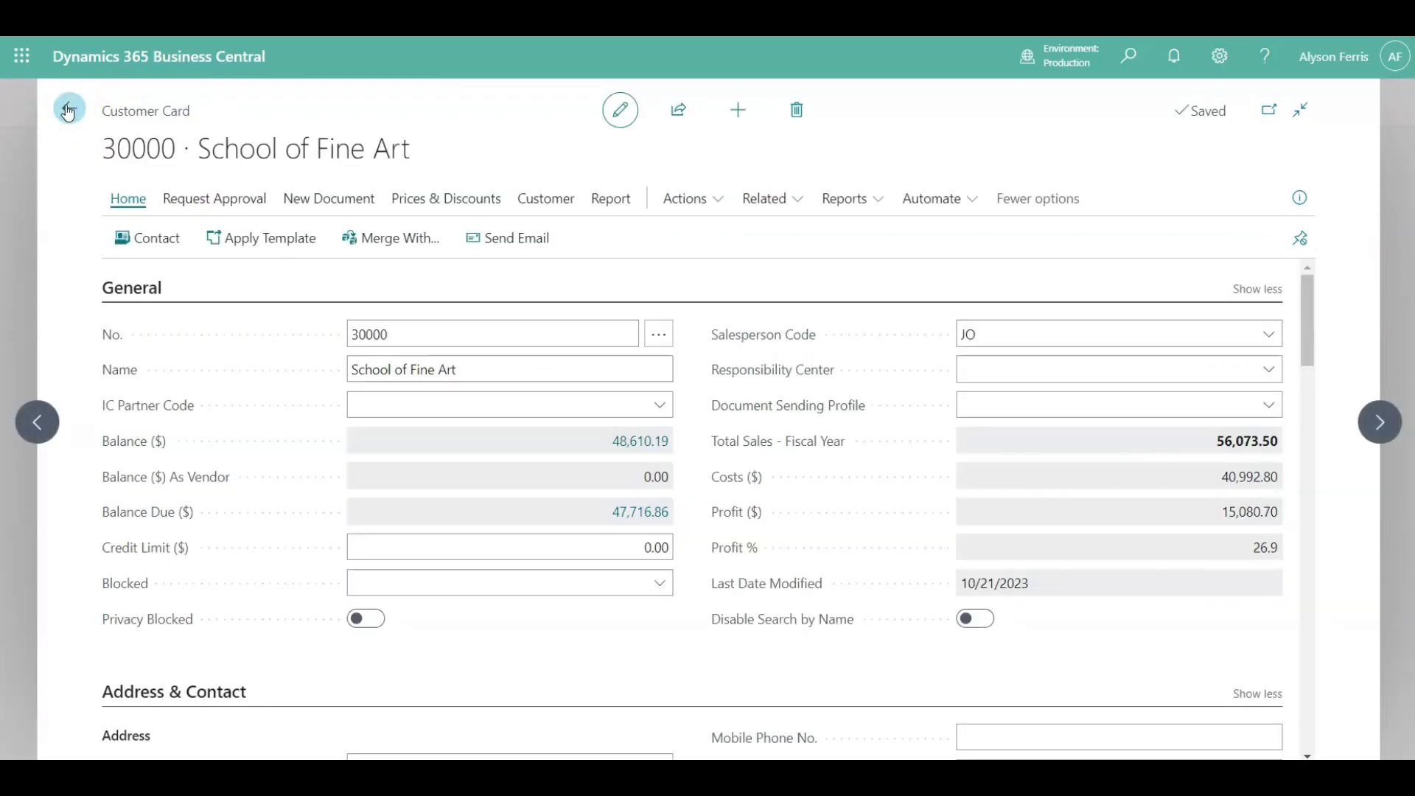
click(68, 110)
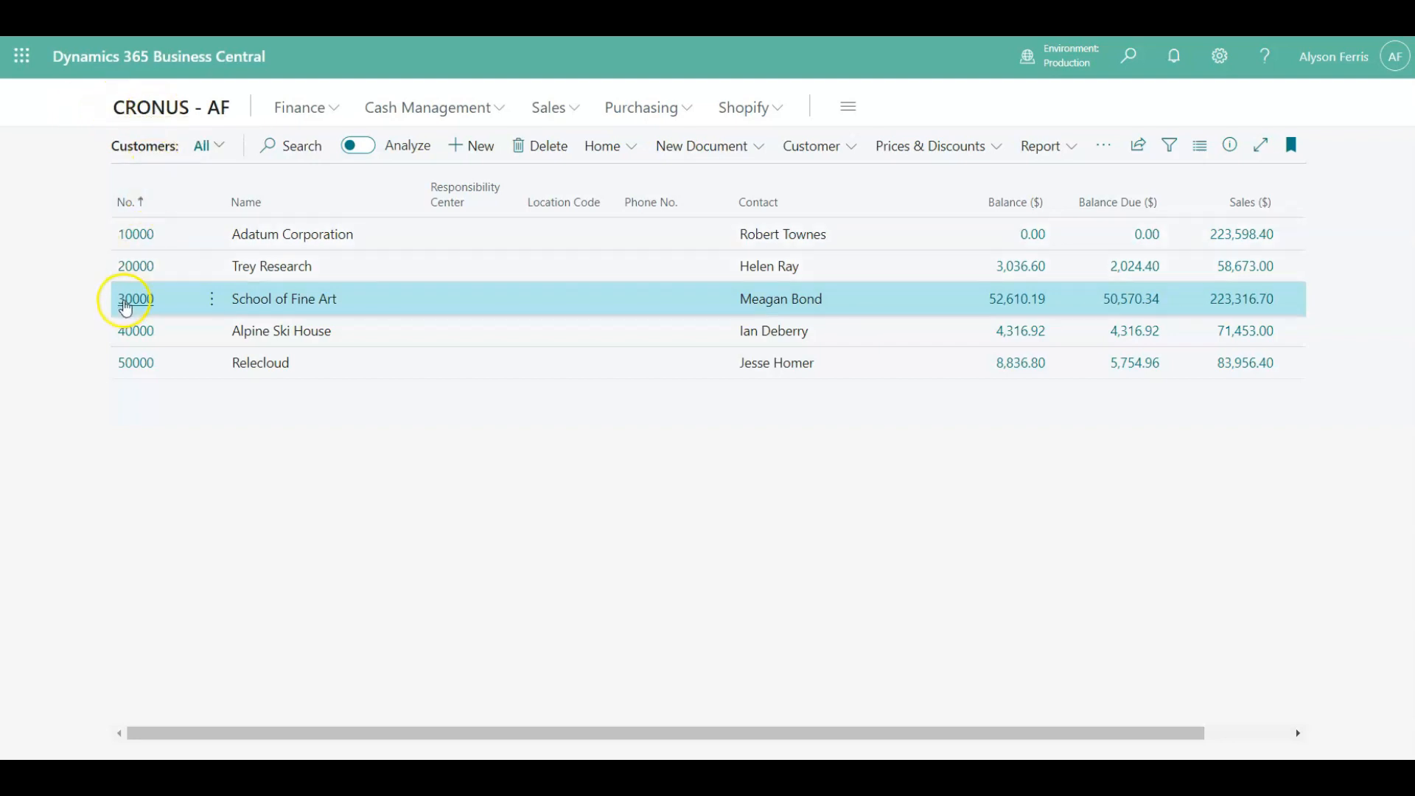
click(131, 300)
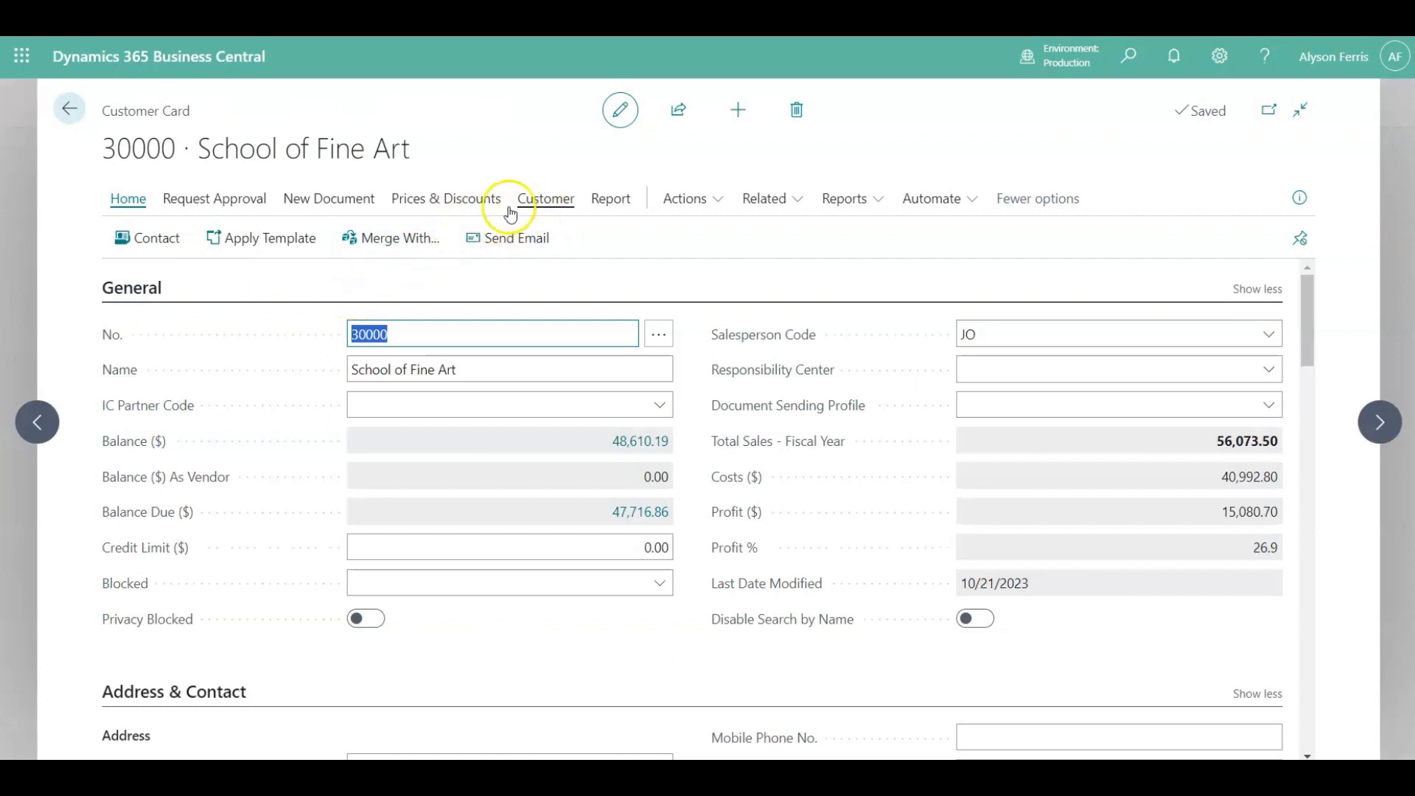
click(536, 209)
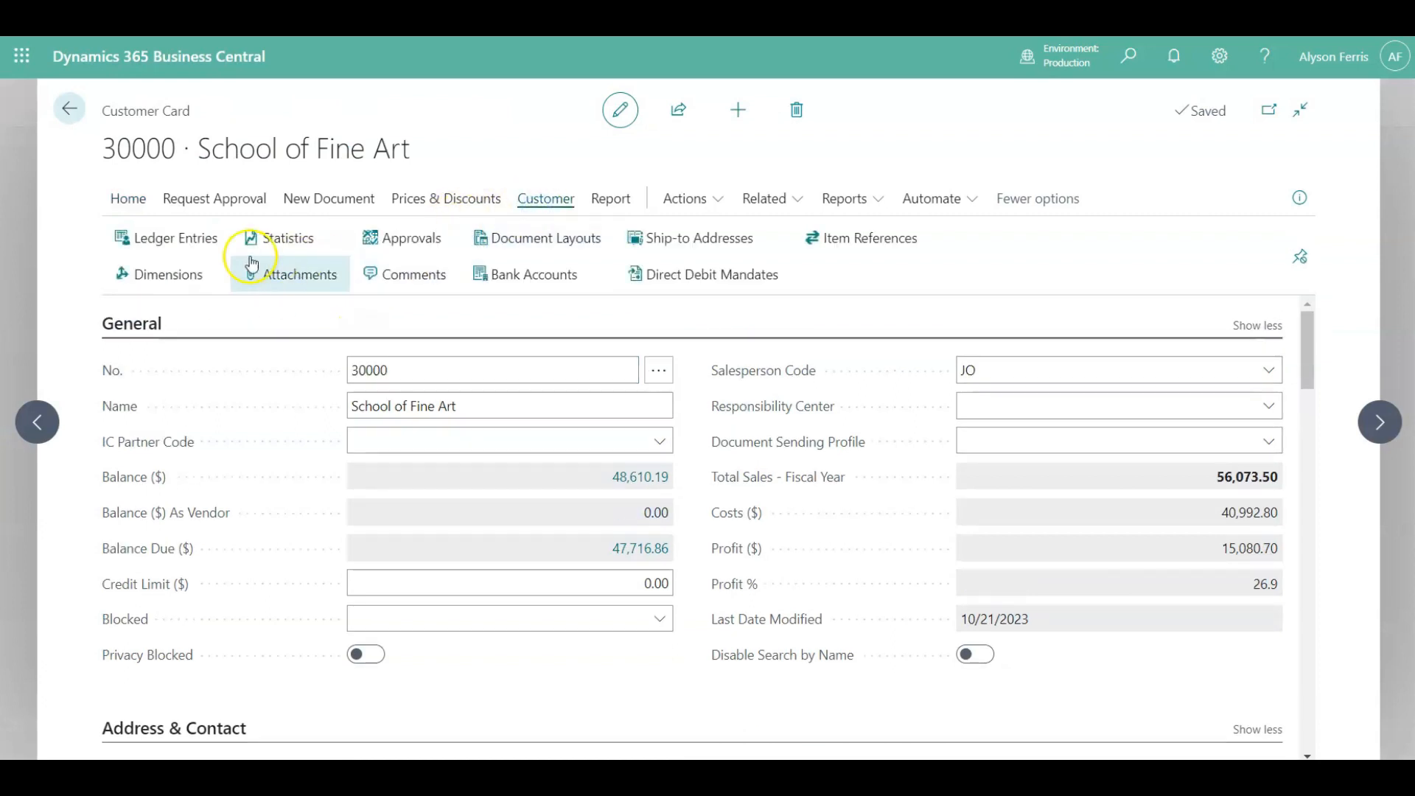
click(196, 243)
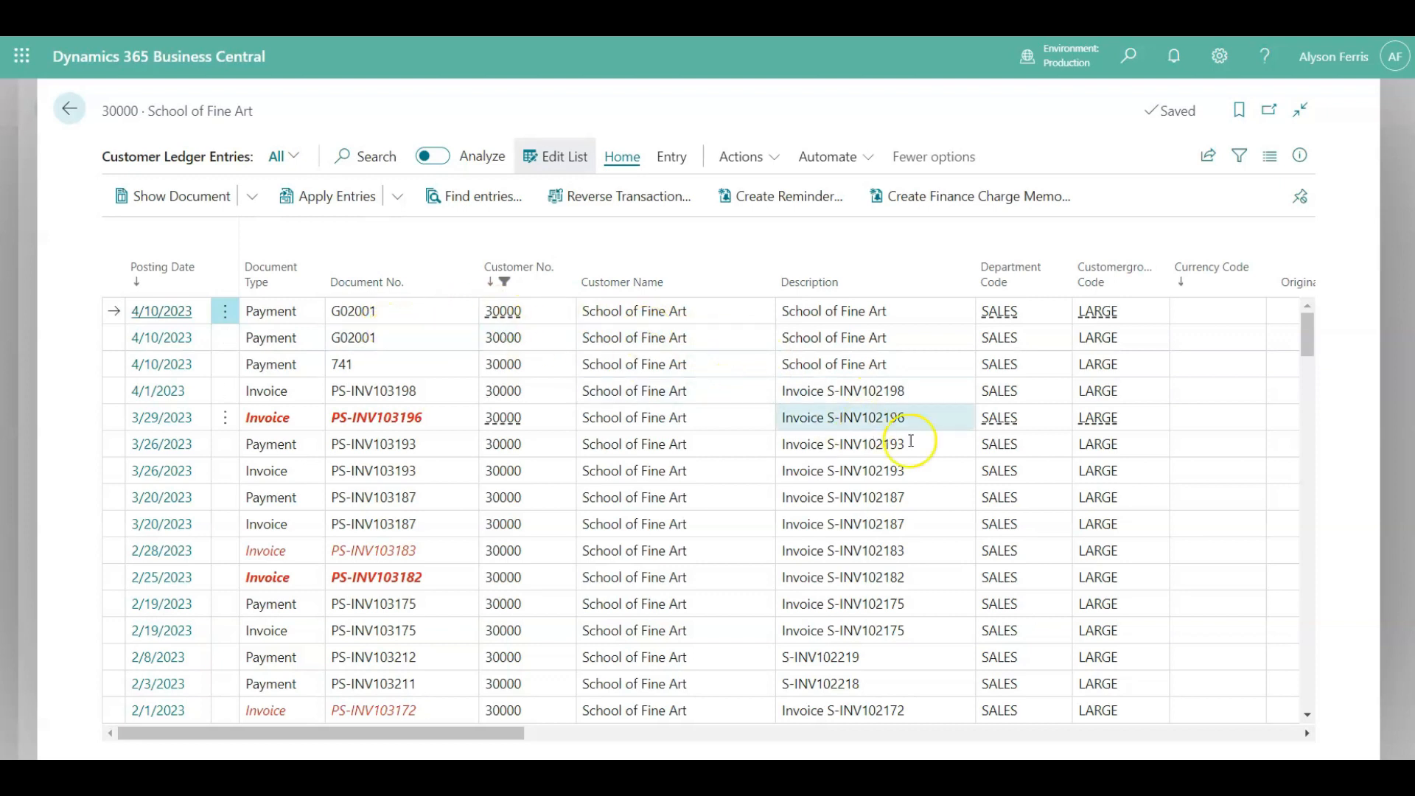
click(1307, 734)
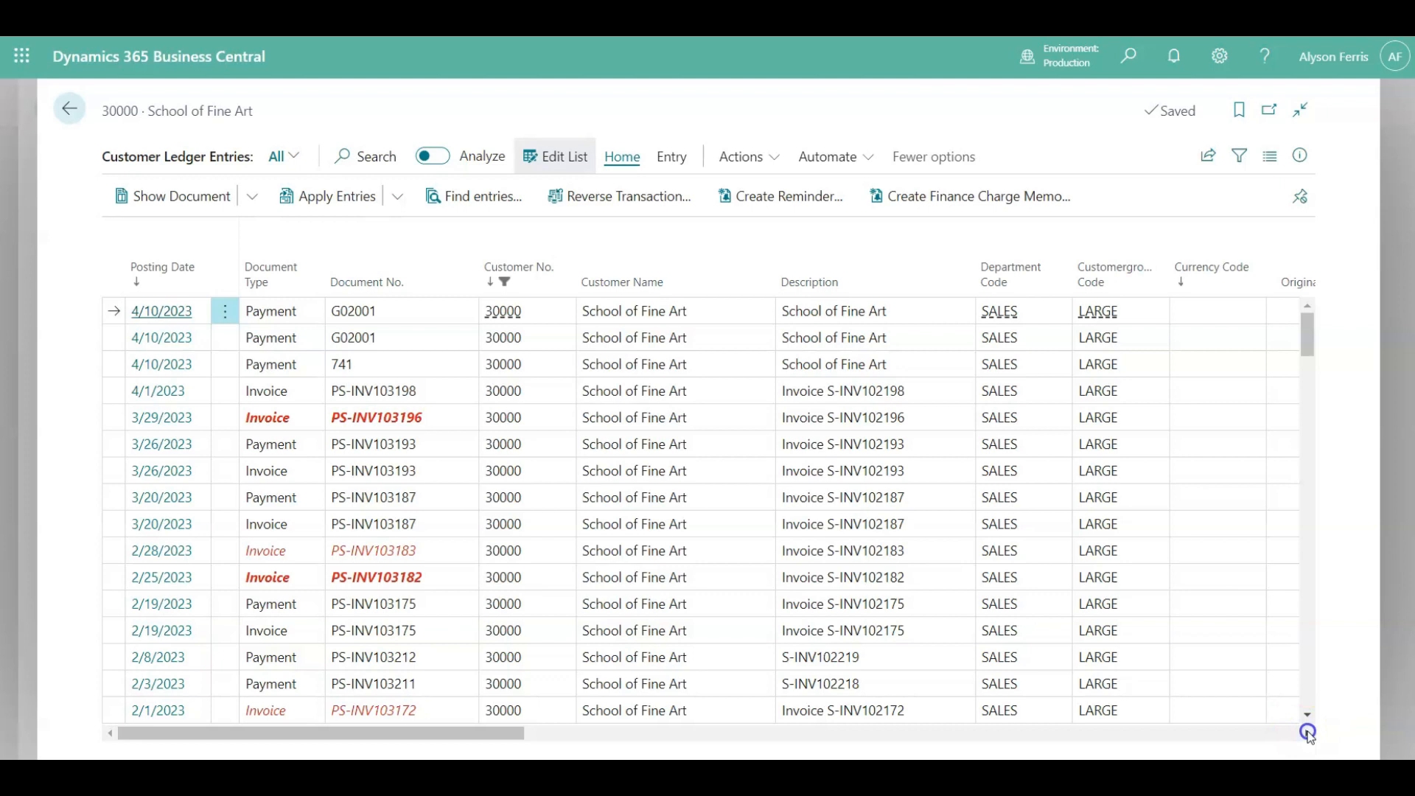
click(1307, 733)
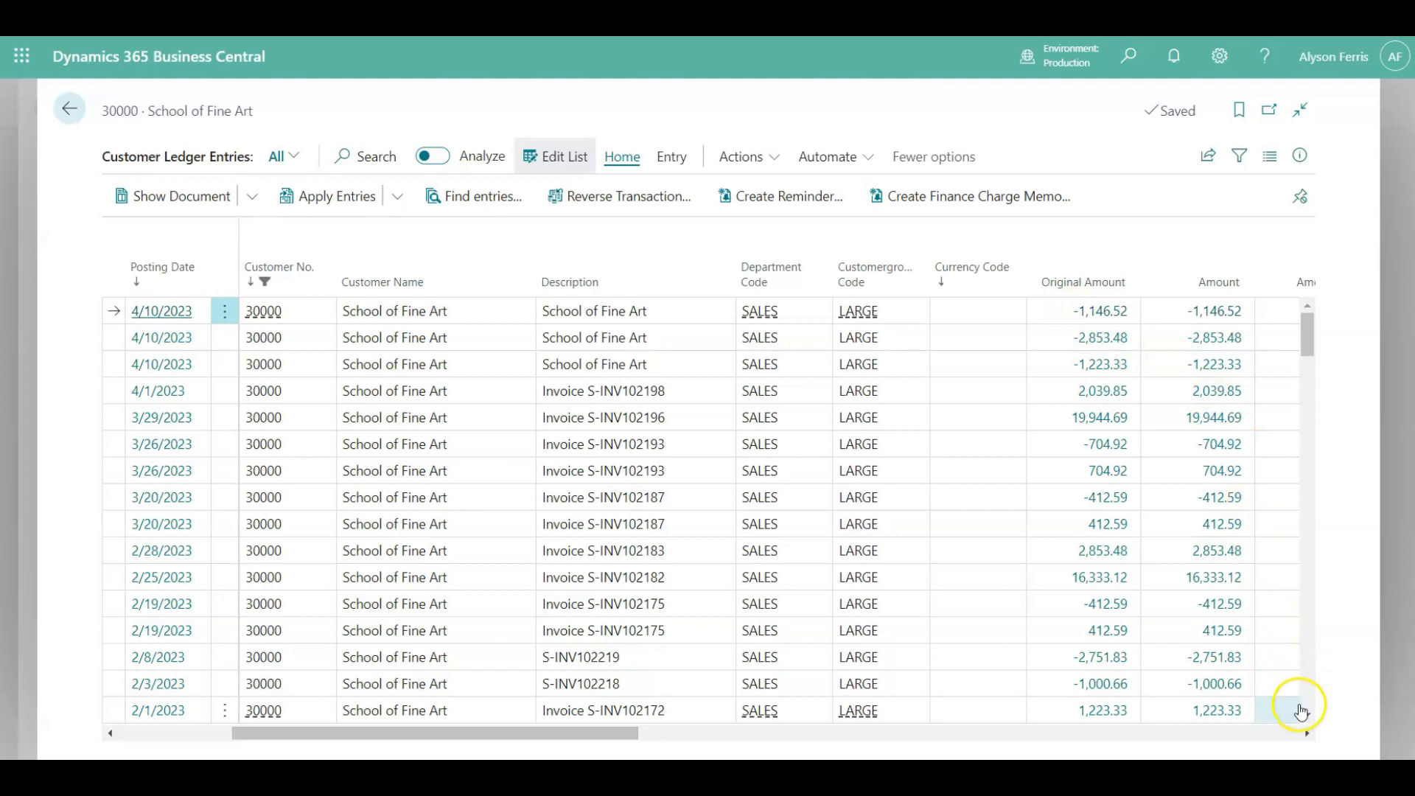
click(74, 109)
click(74, 110)
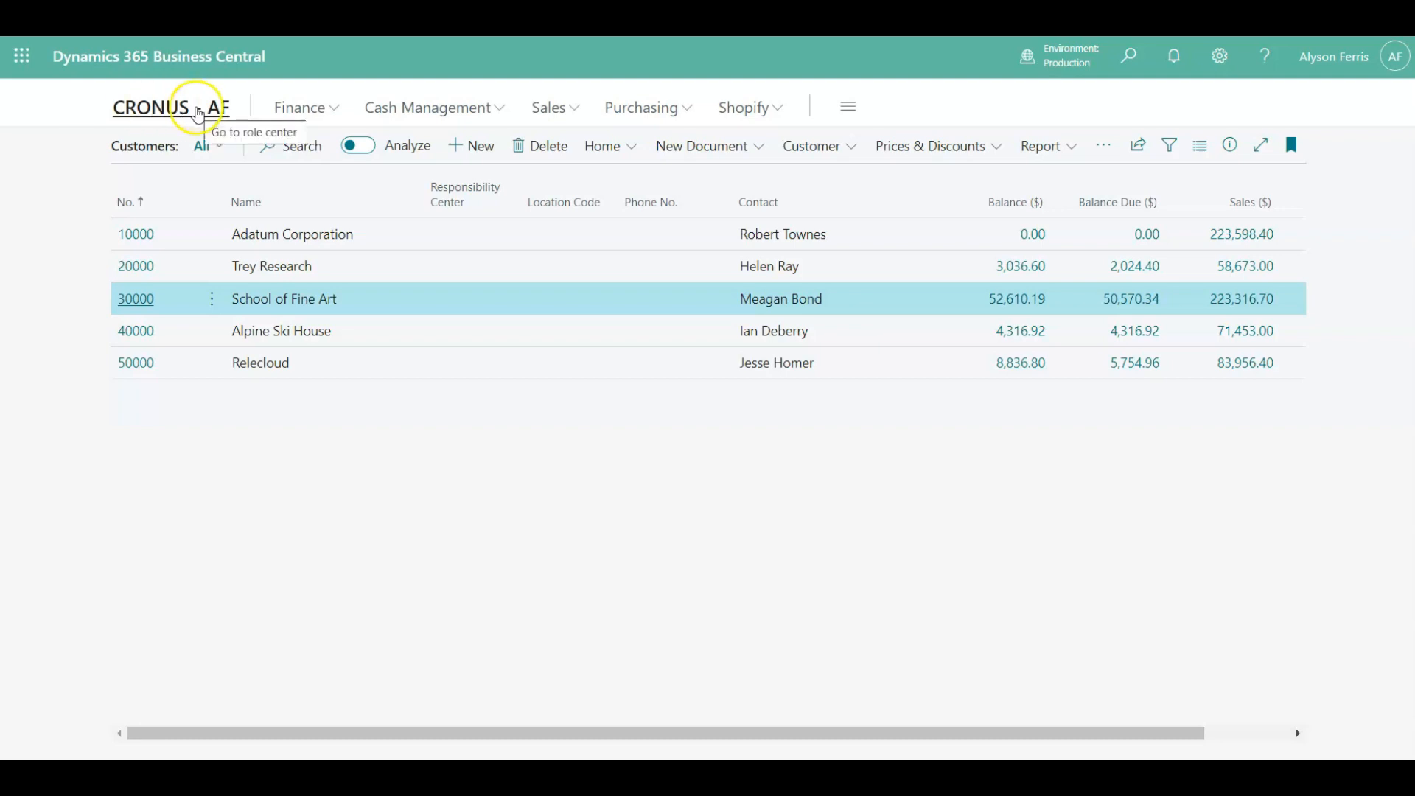
- Examine the general ledger entries of the Checking account in the chart of accounts, and return to the chart
click(332, 109)
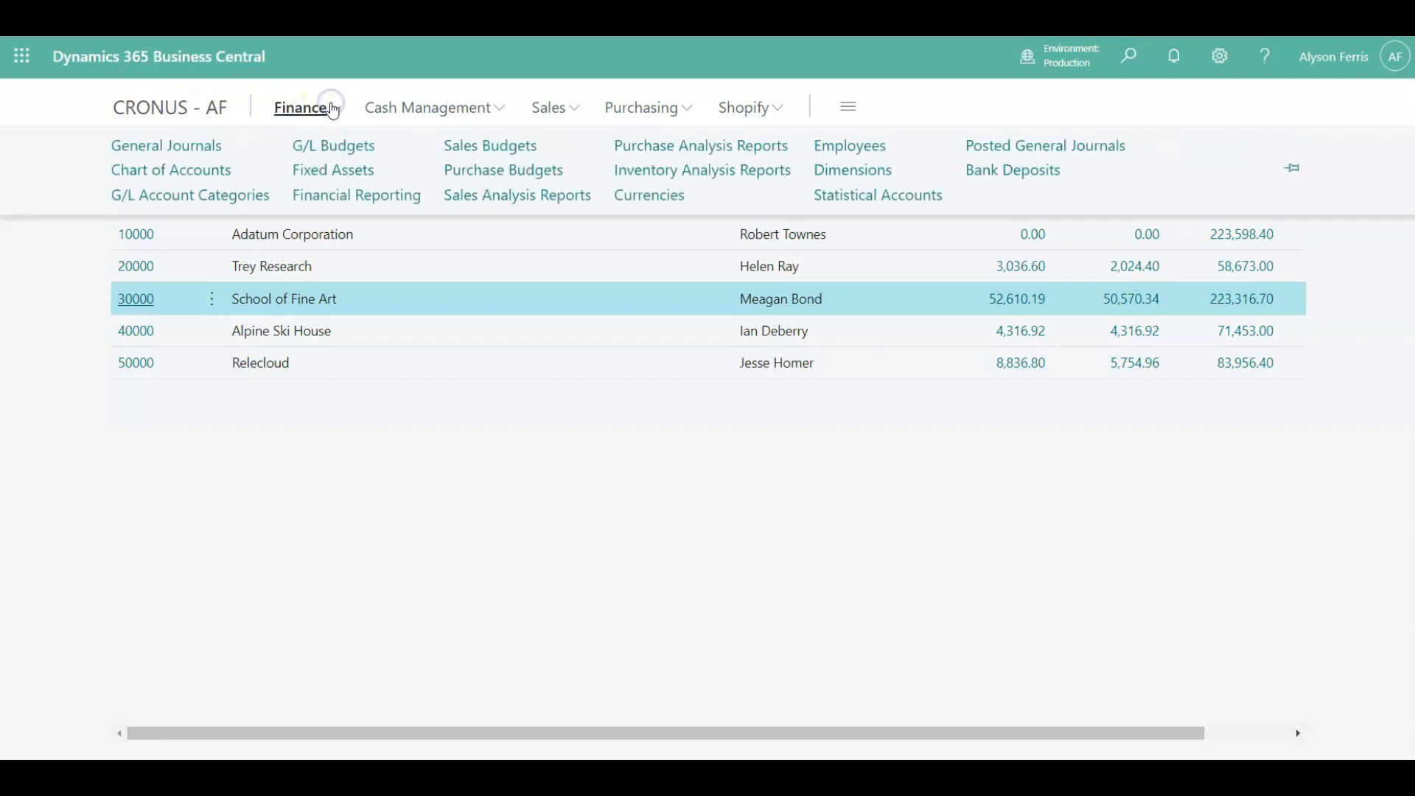
click(195, 170)
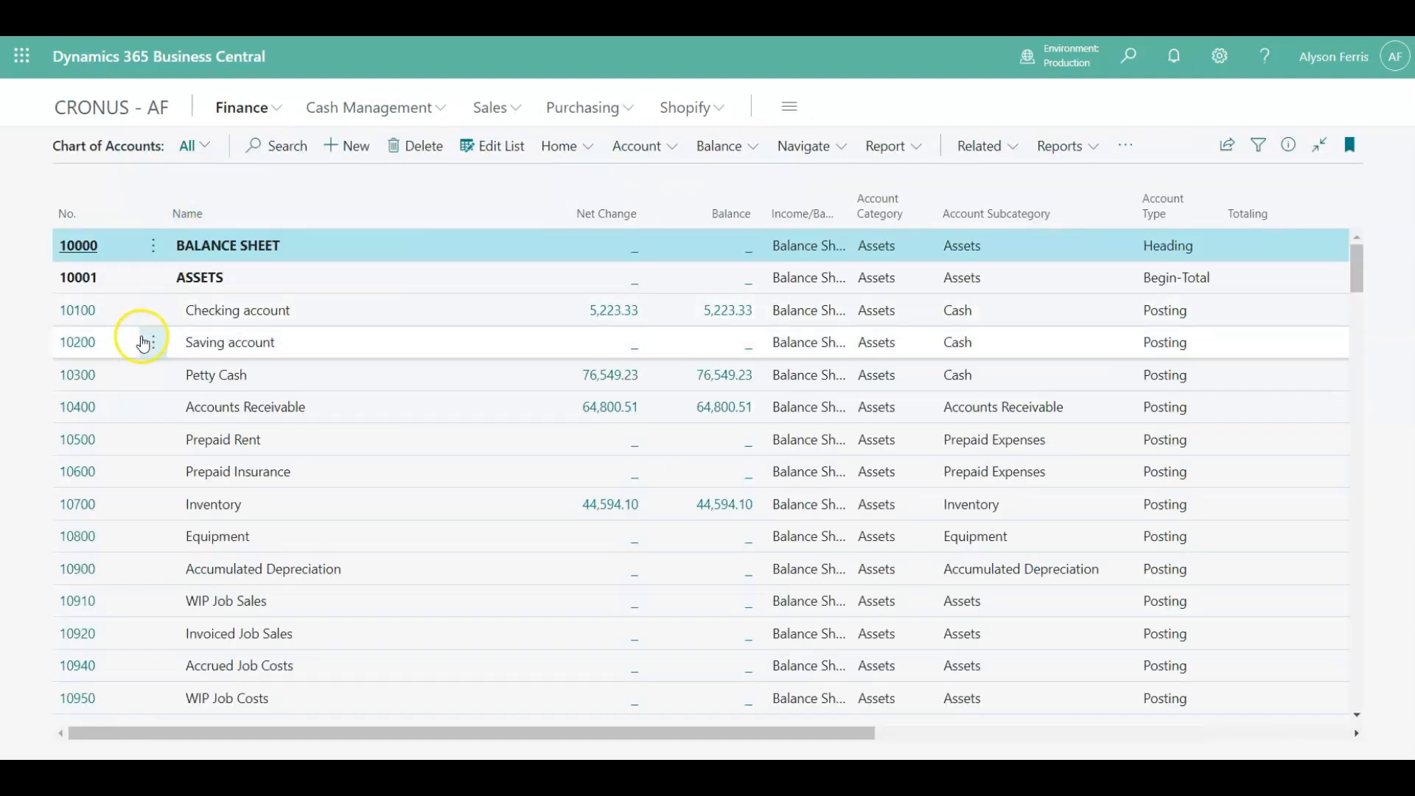
click(78, 310)
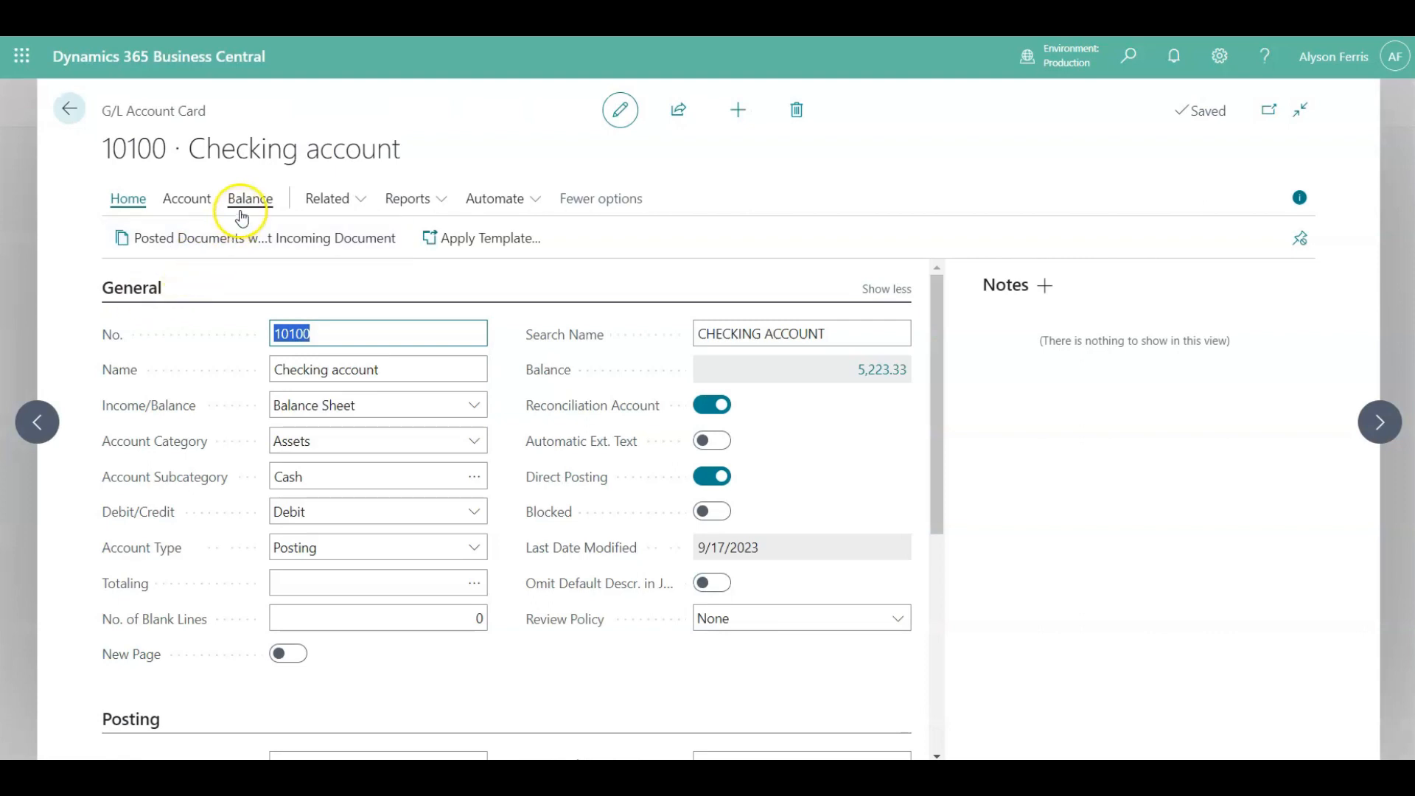
click(186, 198)
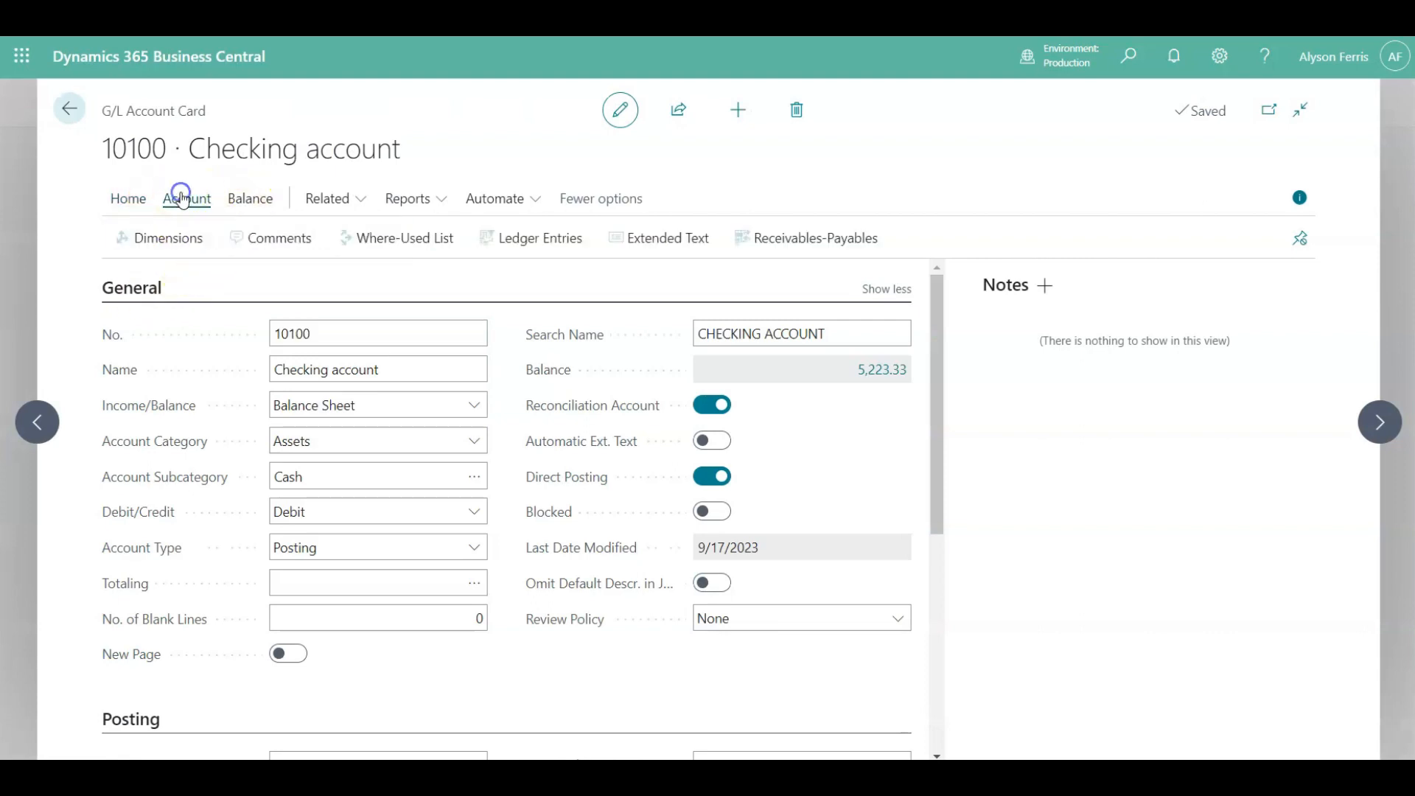
click(521, 242)
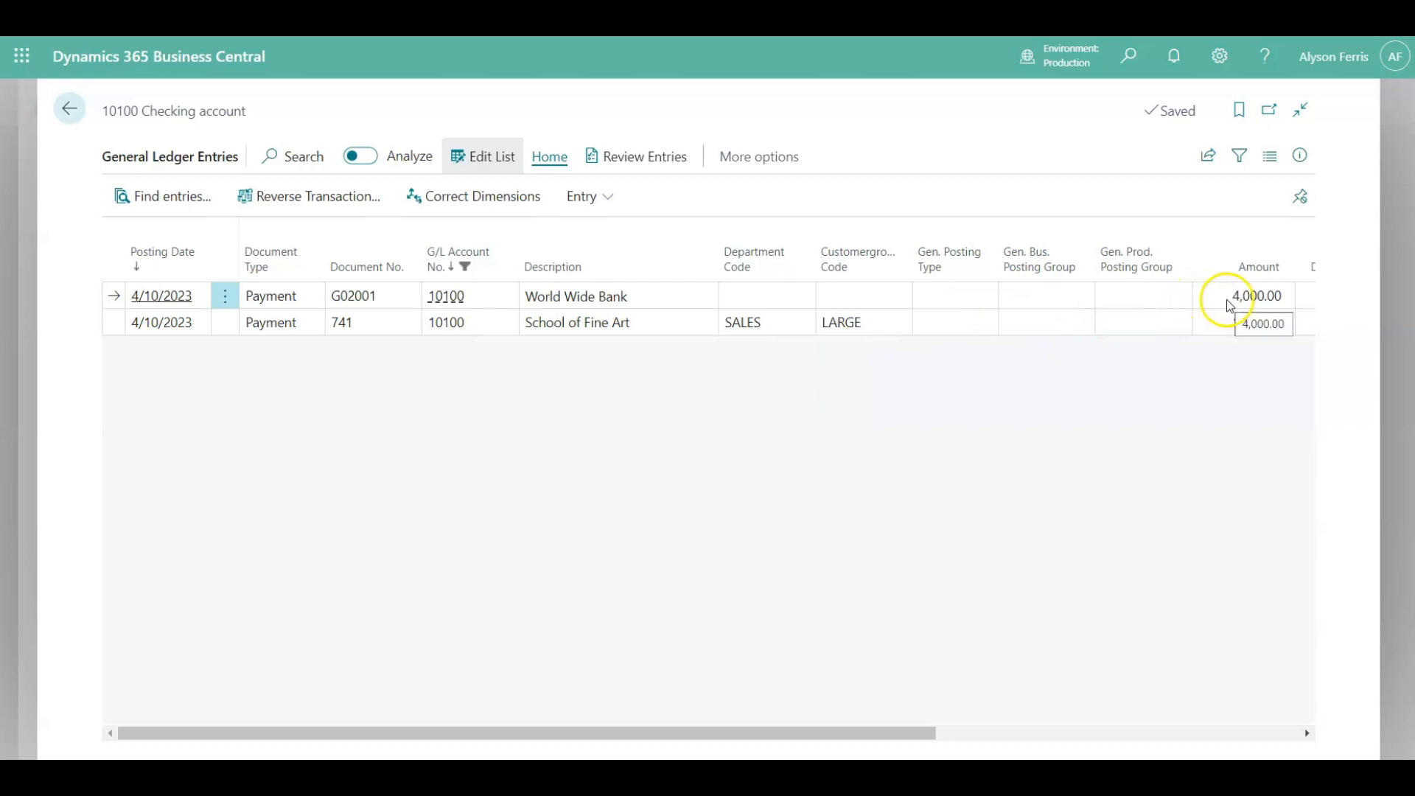
click(68, 112)
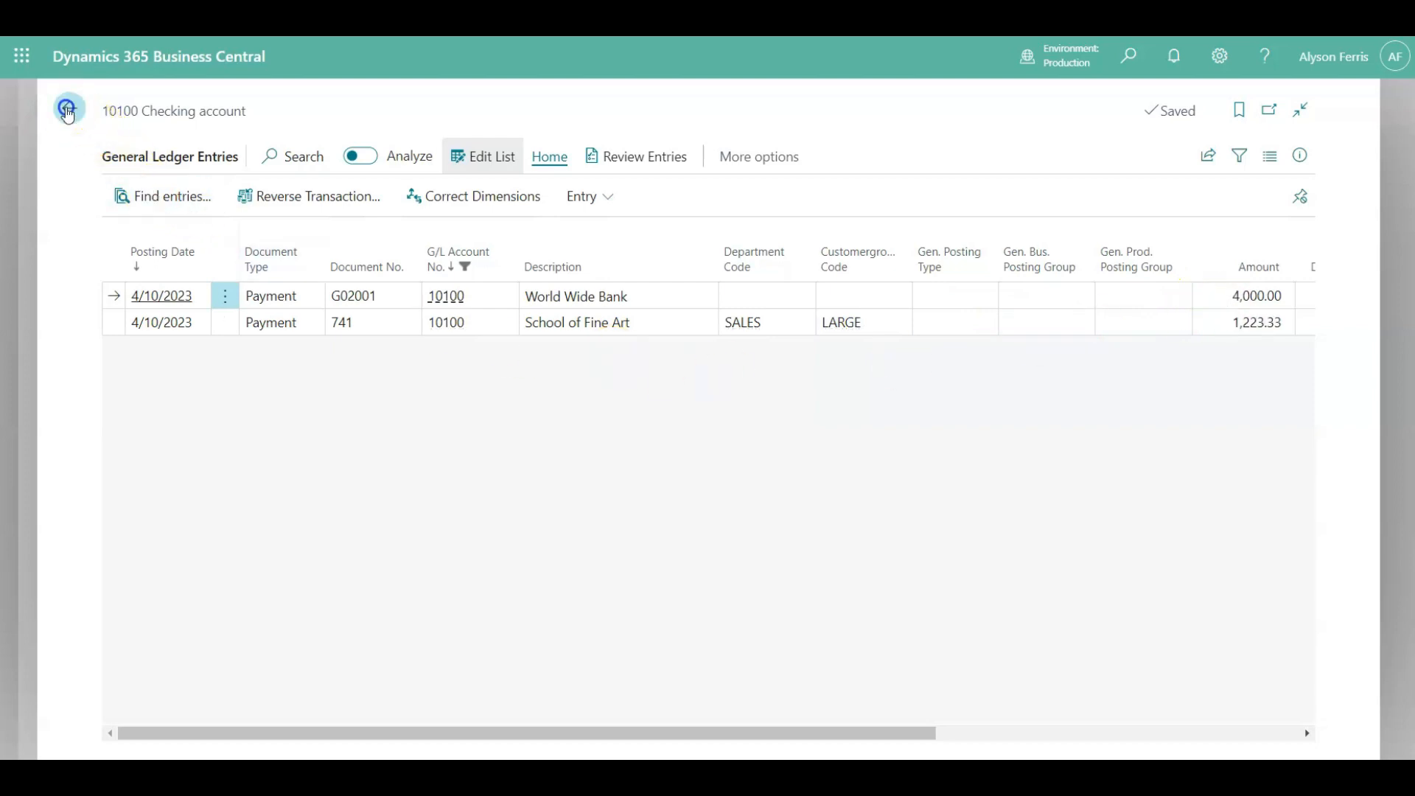
click(68, 112)
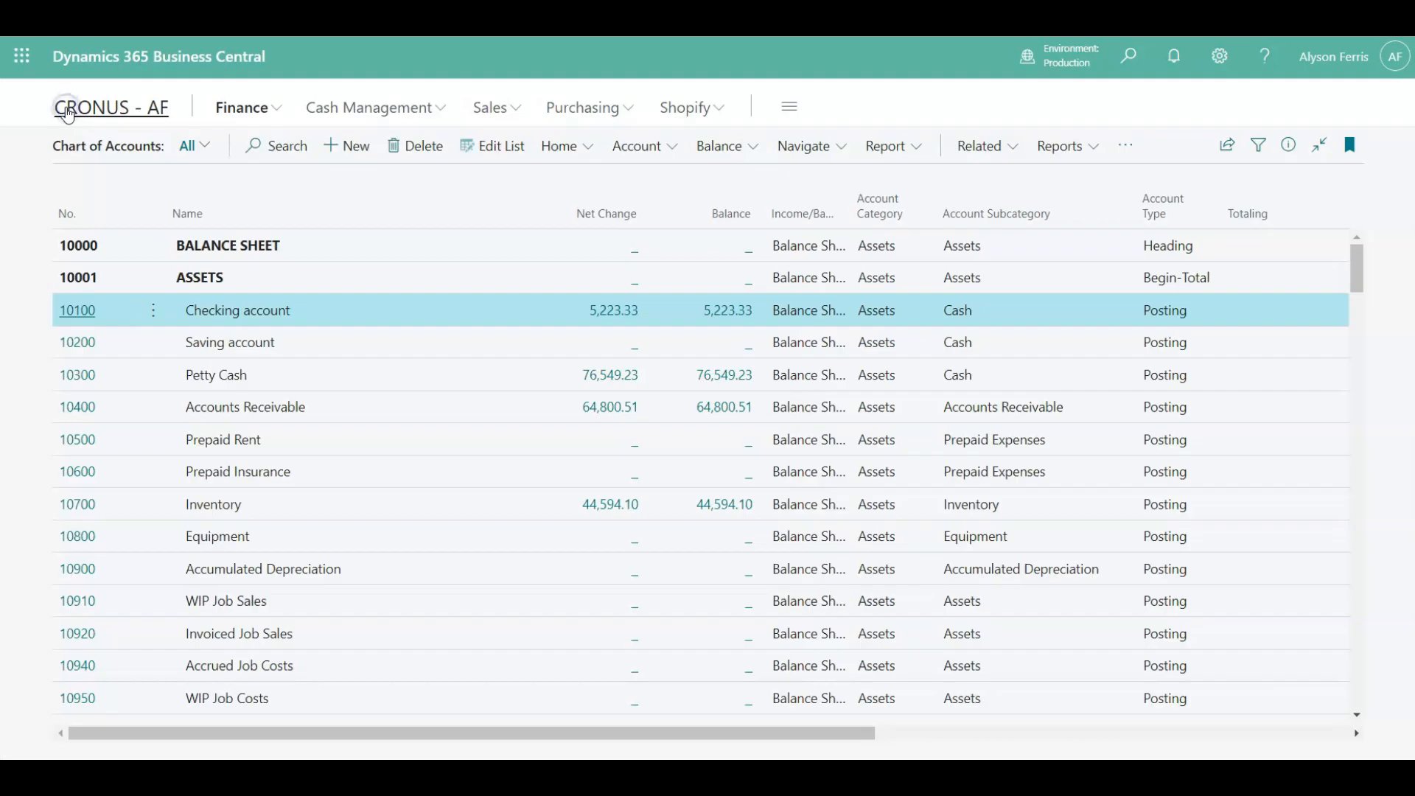
- Open the ledger entries of the CHECKING bank account, examine the payment amounts, and return to the home page
click(429, 112)
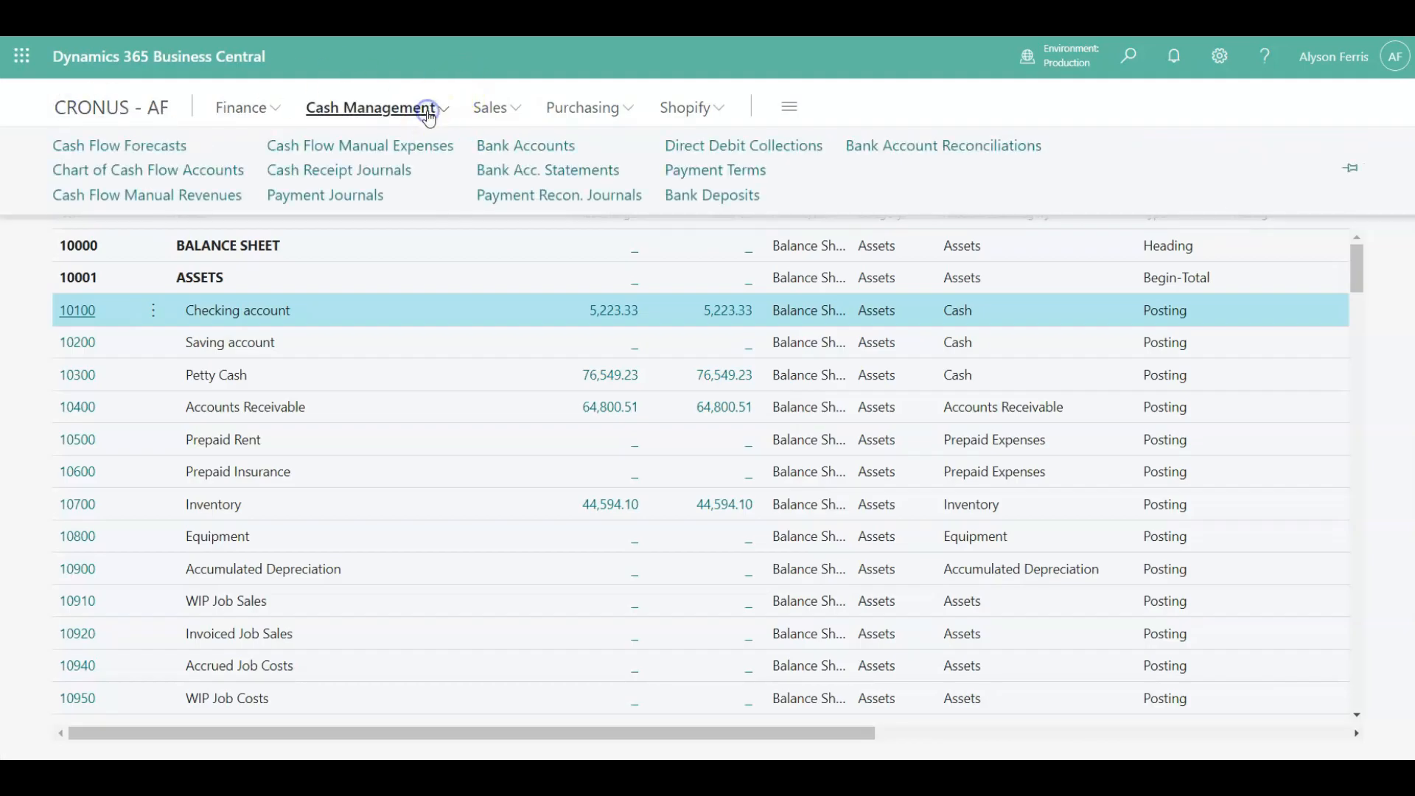
click(505, 147)
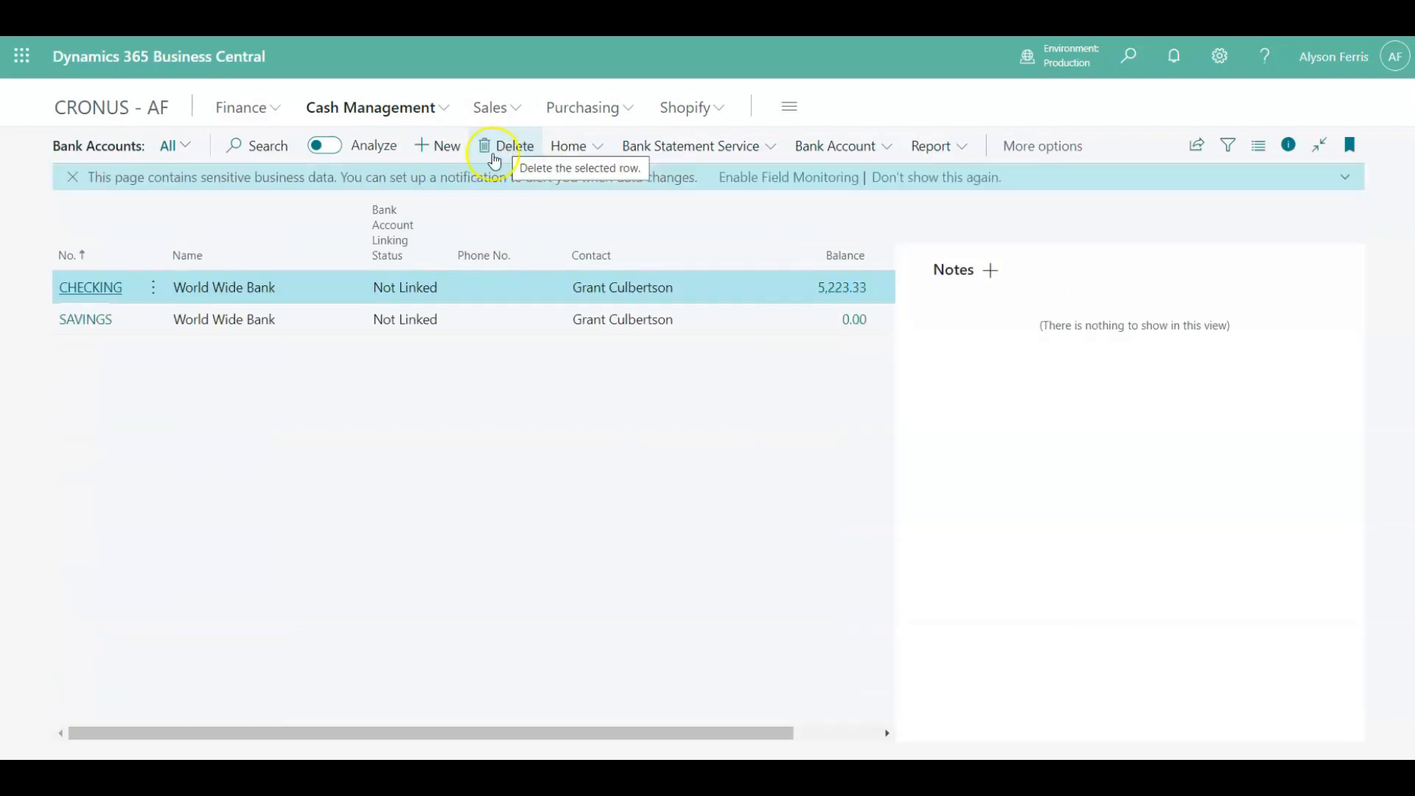
click(102, 292)
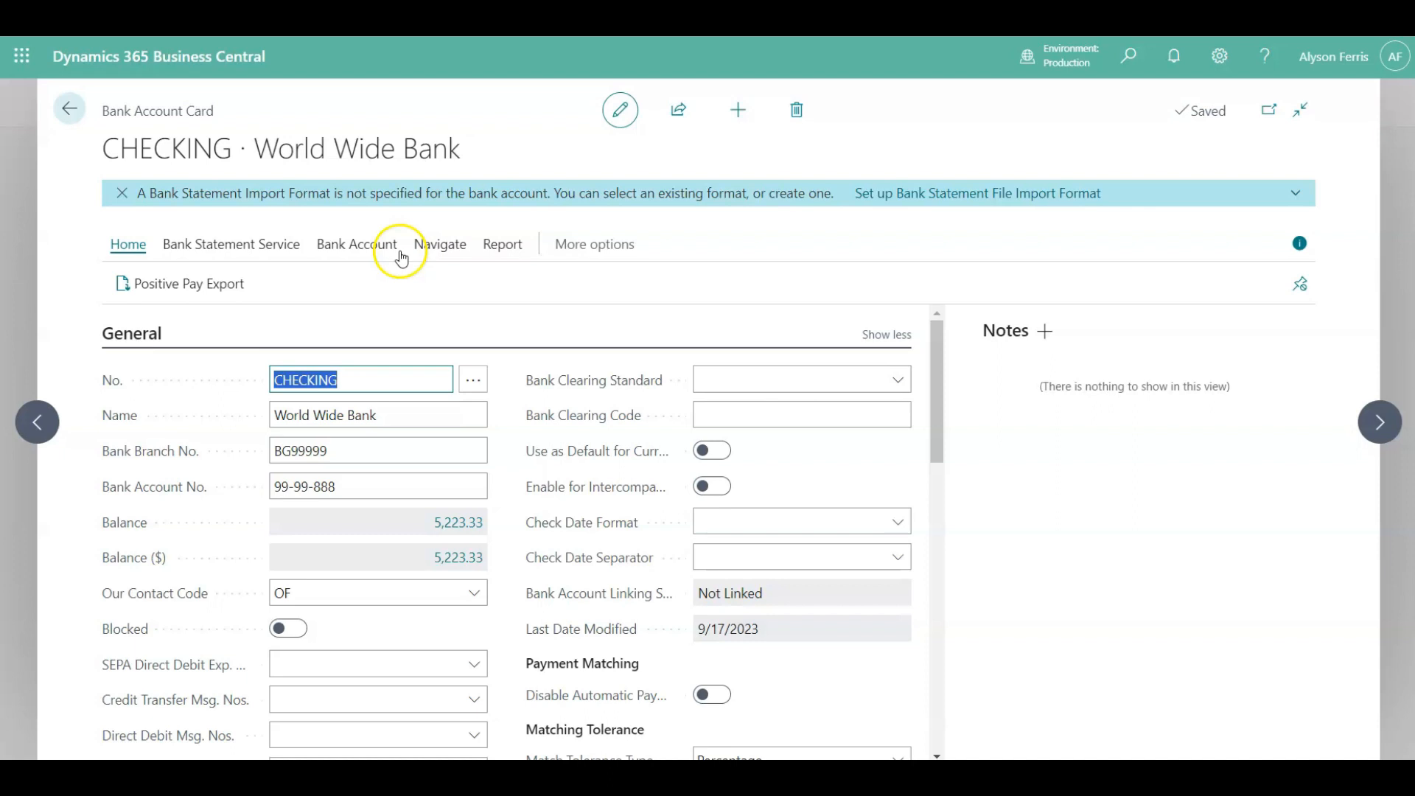
click(433, 249)
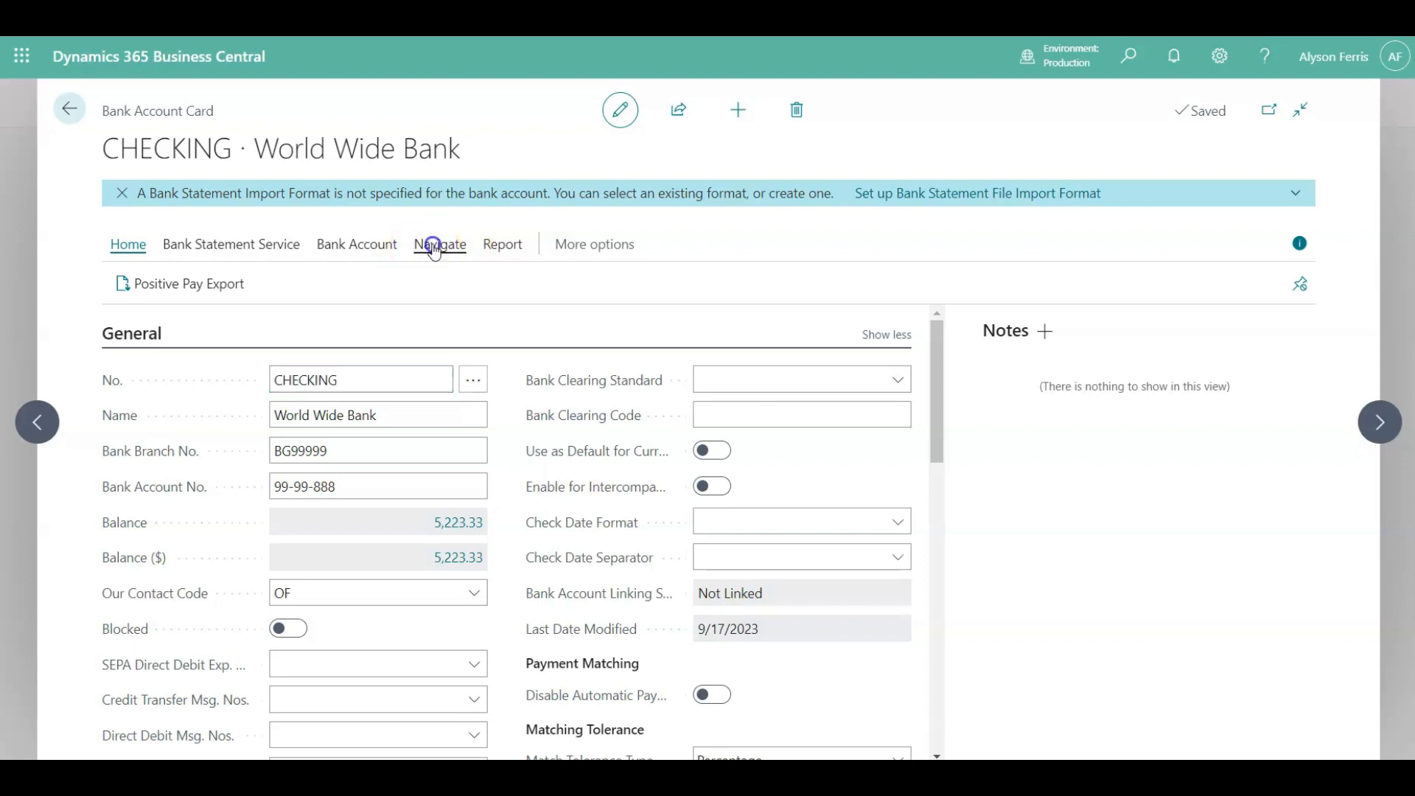
click(363, 249)
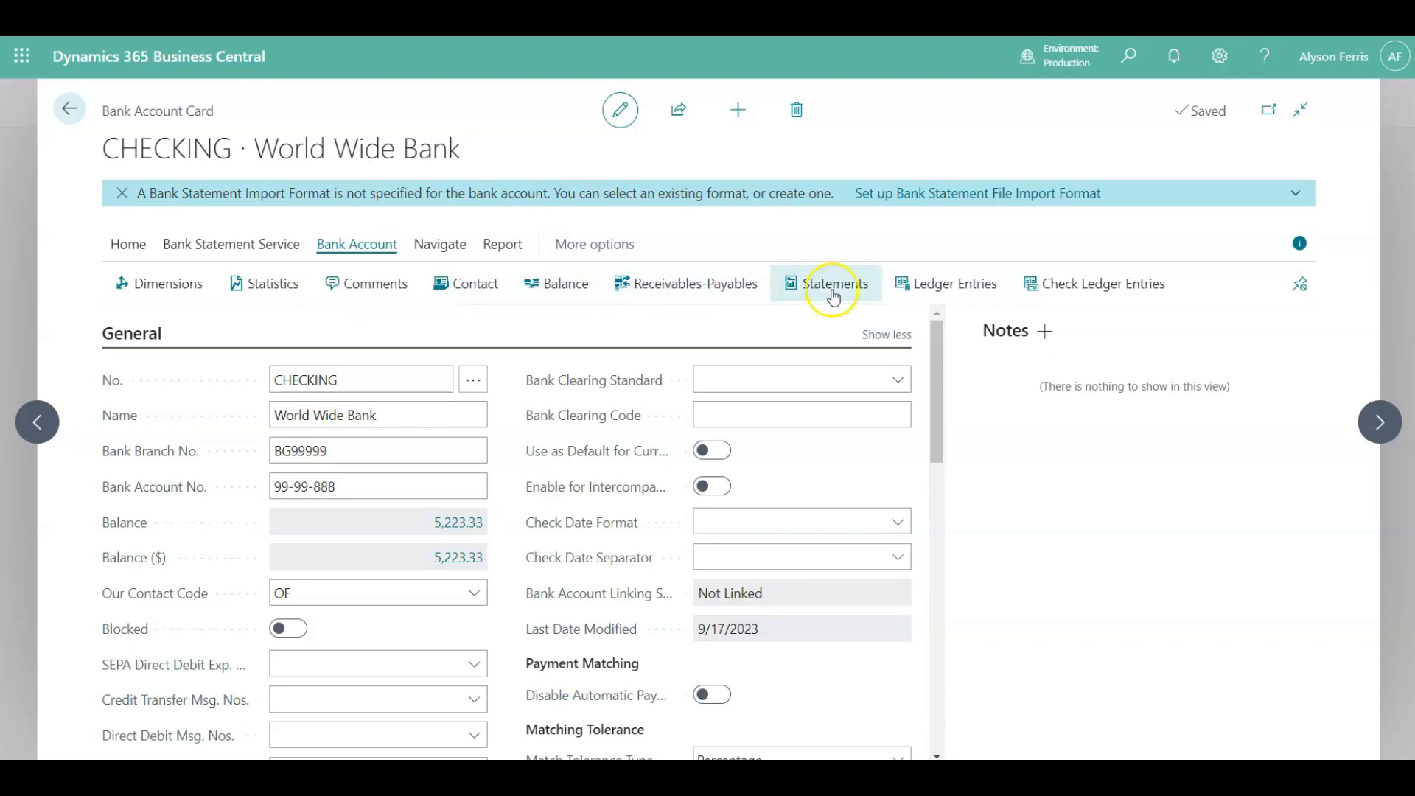
click(929, 293)
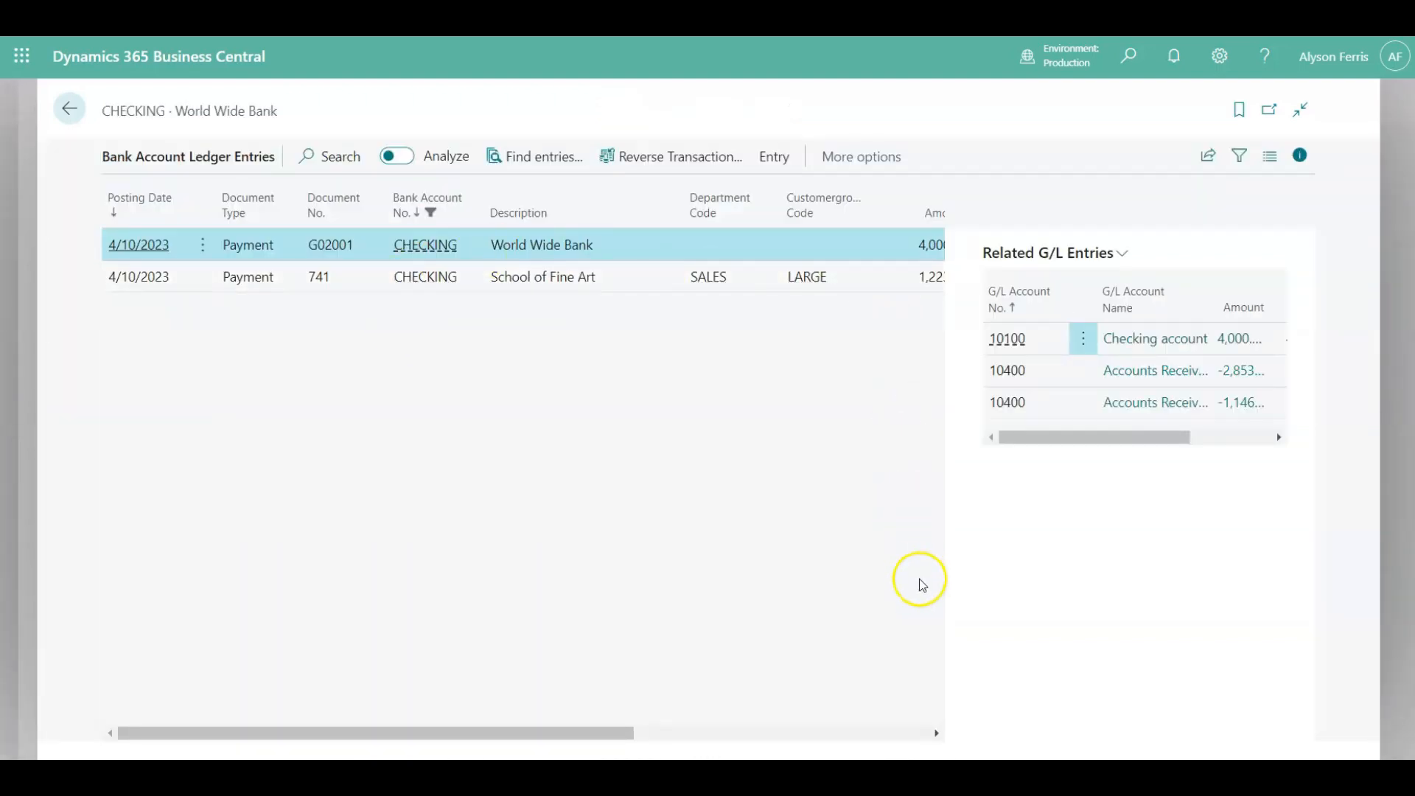
click(936, 734)
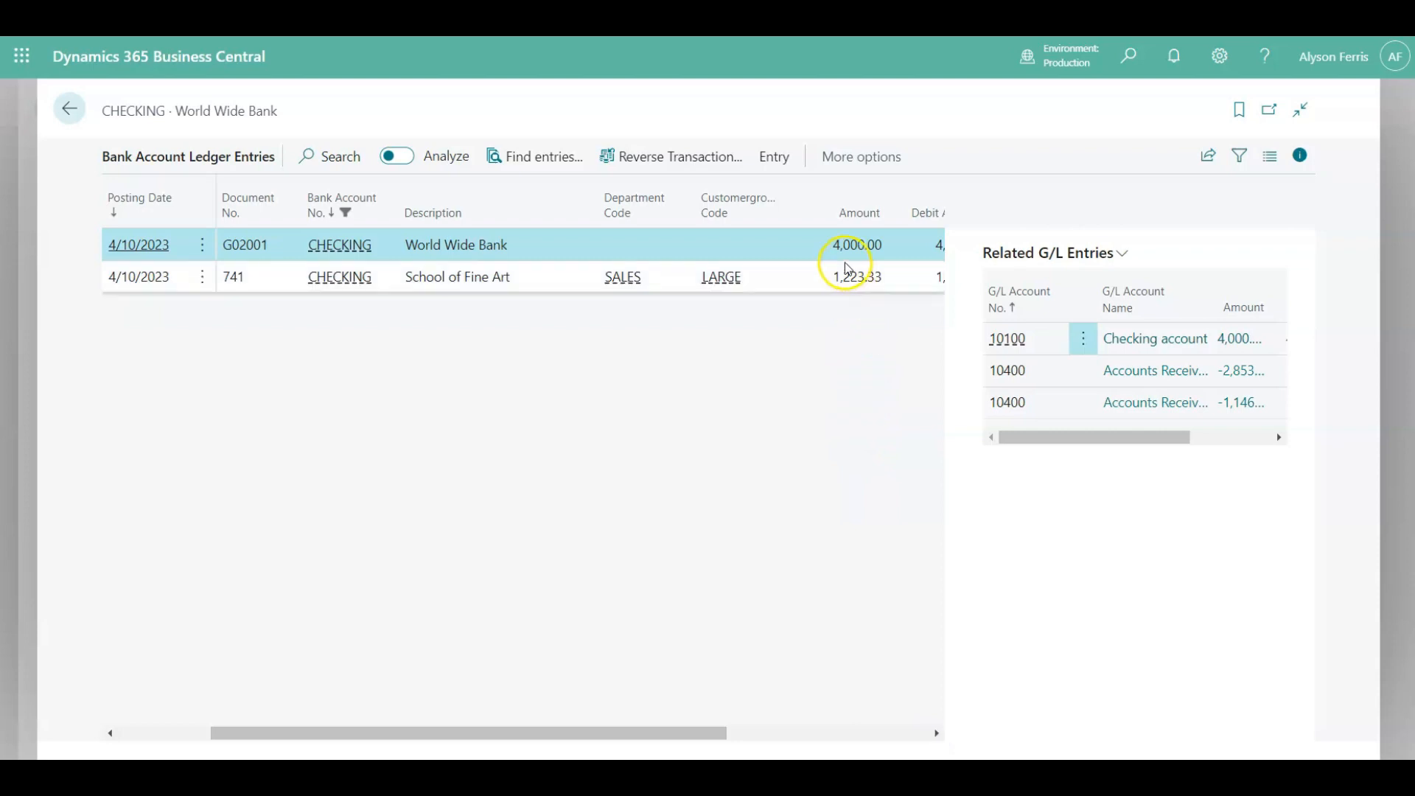
click(74, 118)
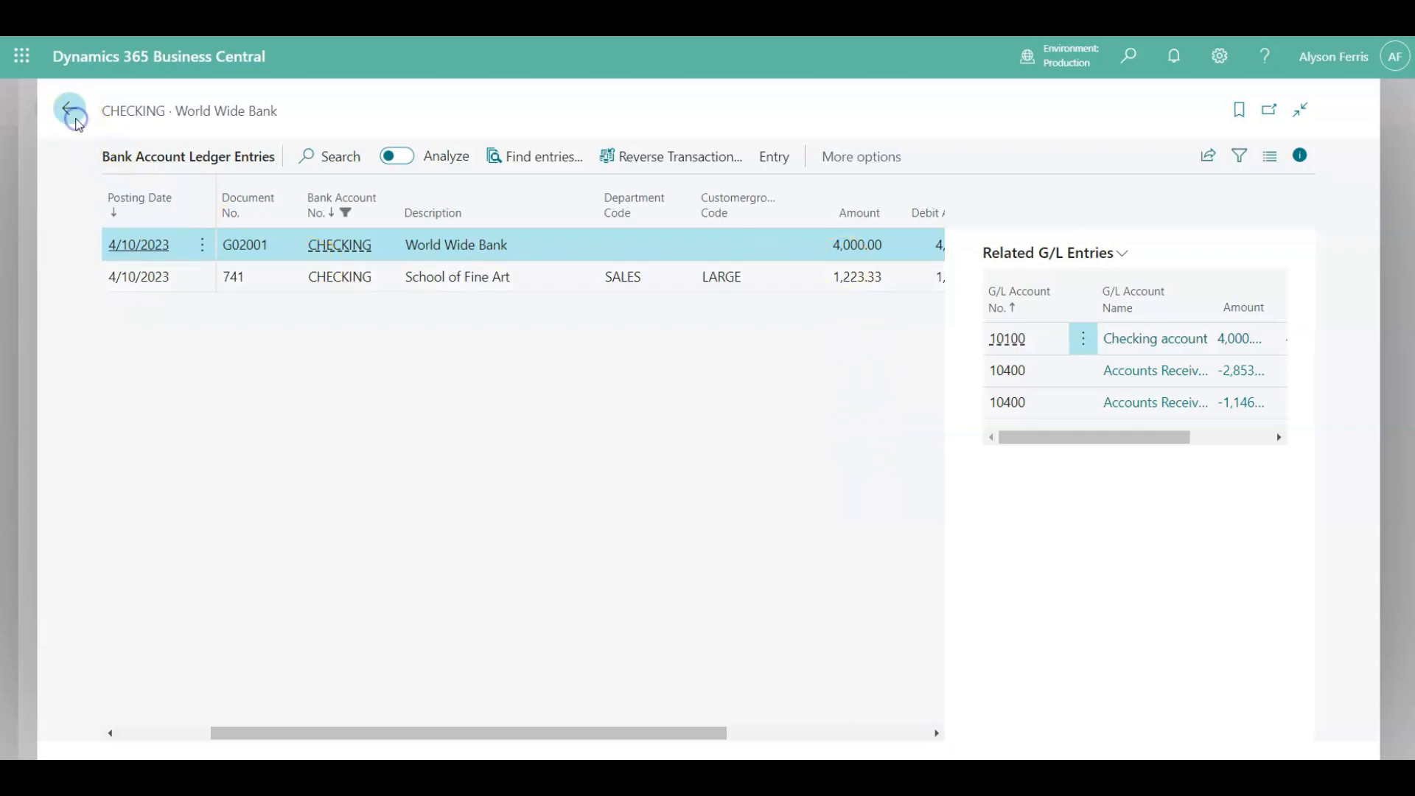
click(66, 109)
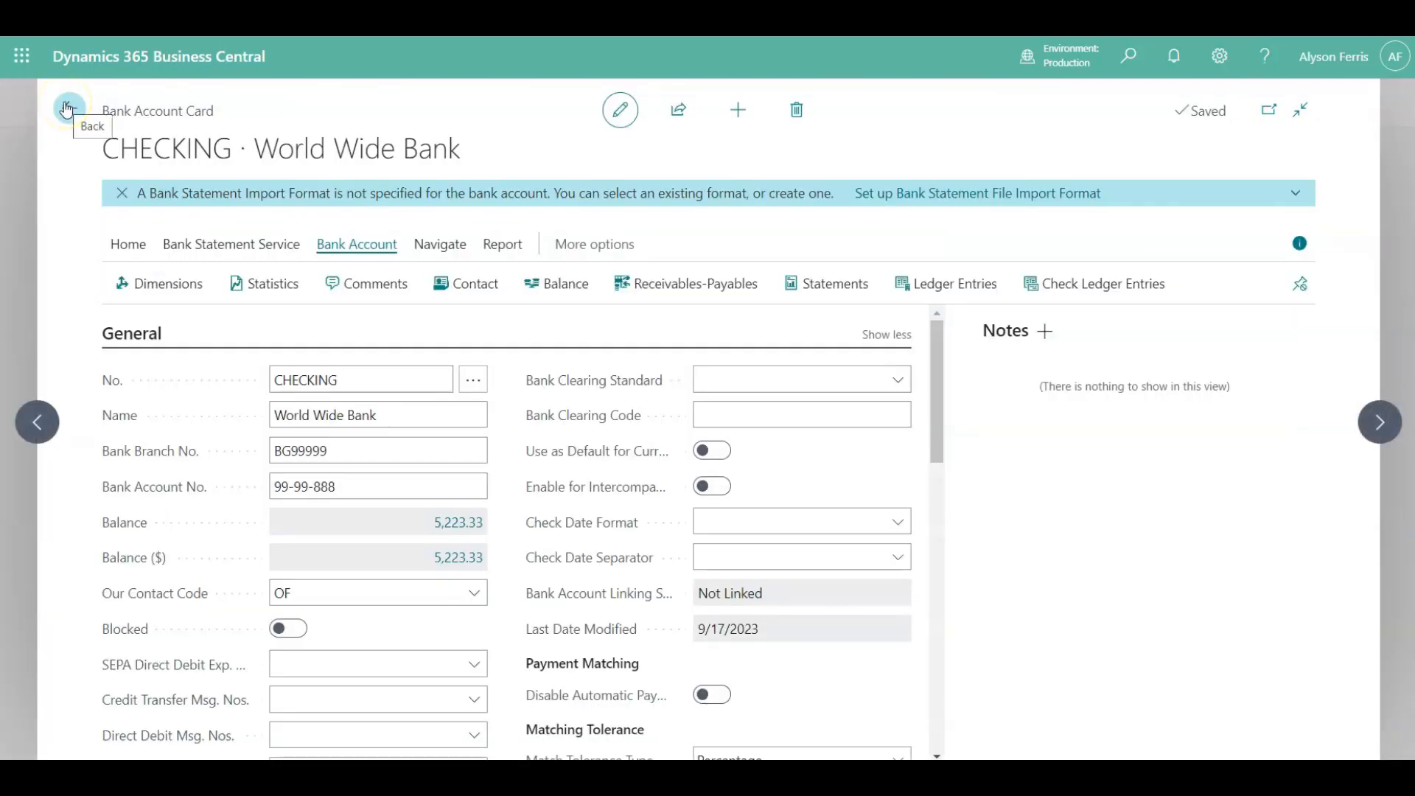
click(102, 109)
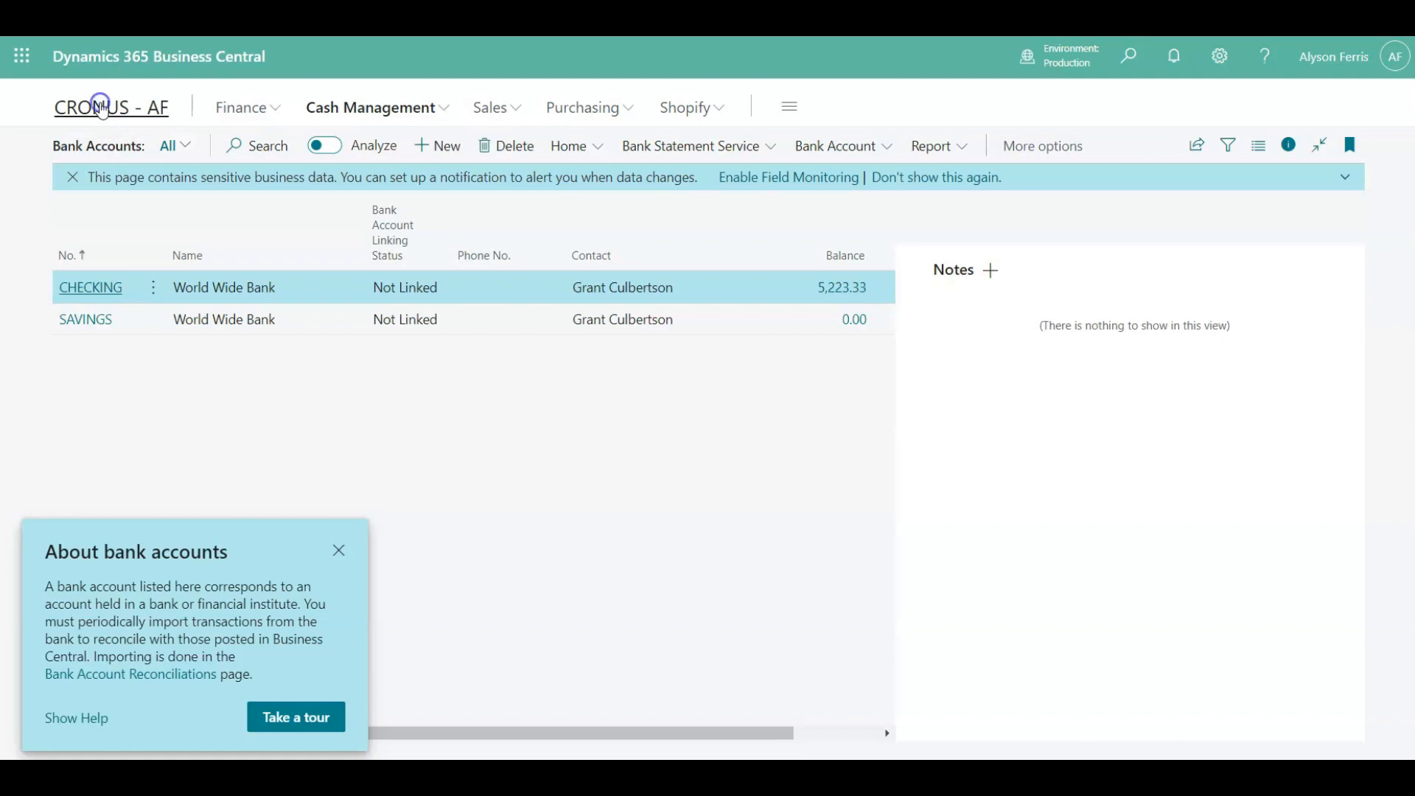
- Search for "g/l reg", open the G/L Registers, and examine register 848 for the GENERAL journal batch
click(870, 260)
click(1128, 56)
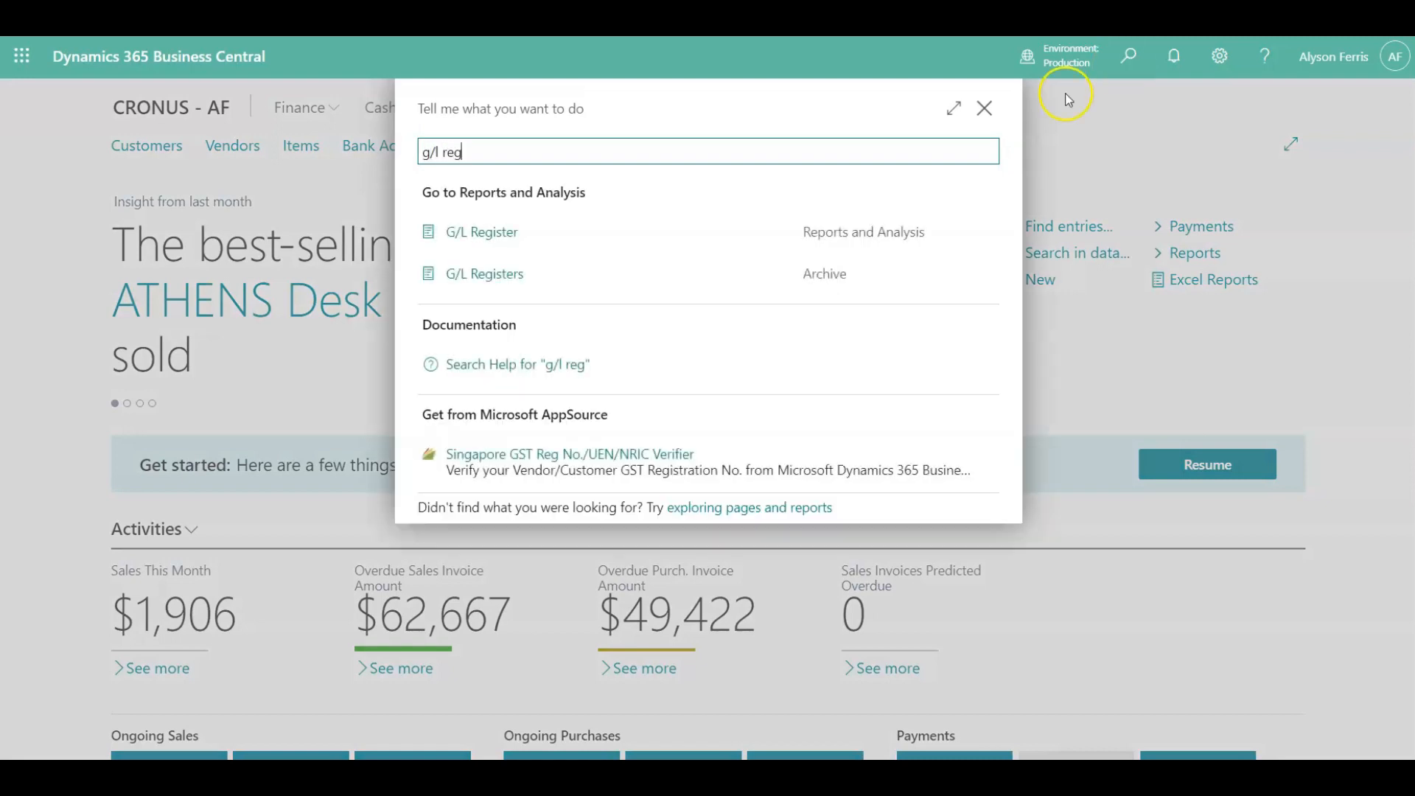
click(485, 280)
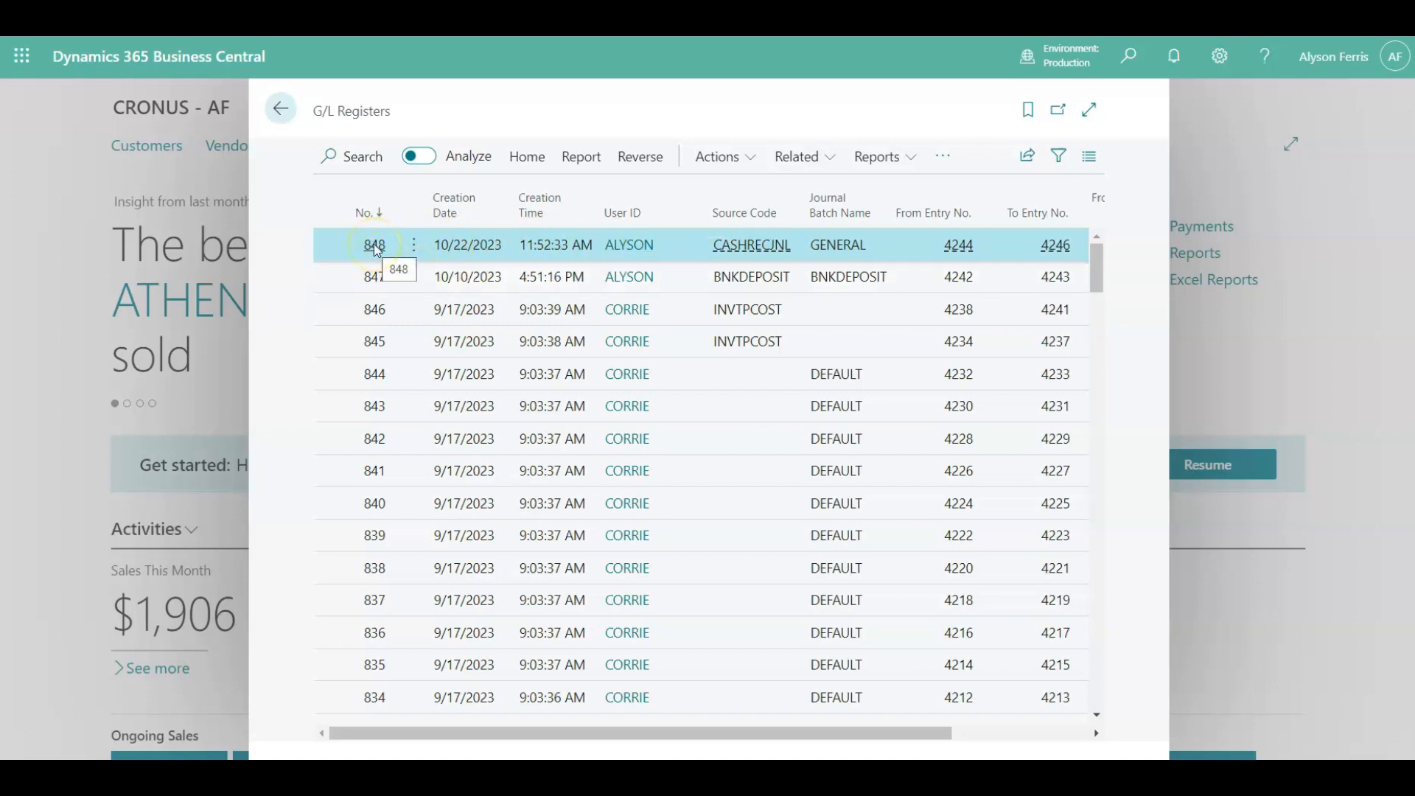
scroll(780, 400, right, 3)
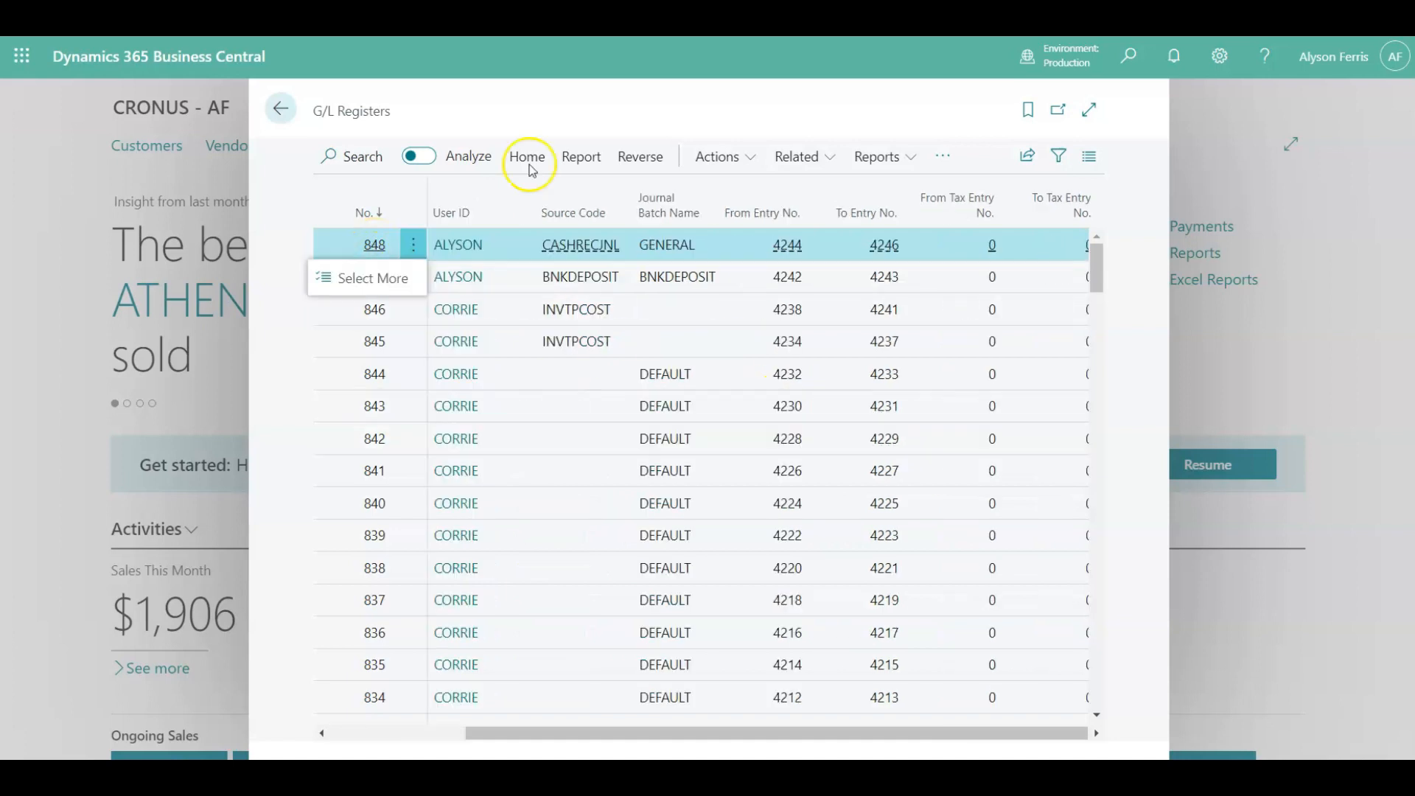
- Examine the general ledger entries of register 848 and return to the G/L Registers
click(524, 162)
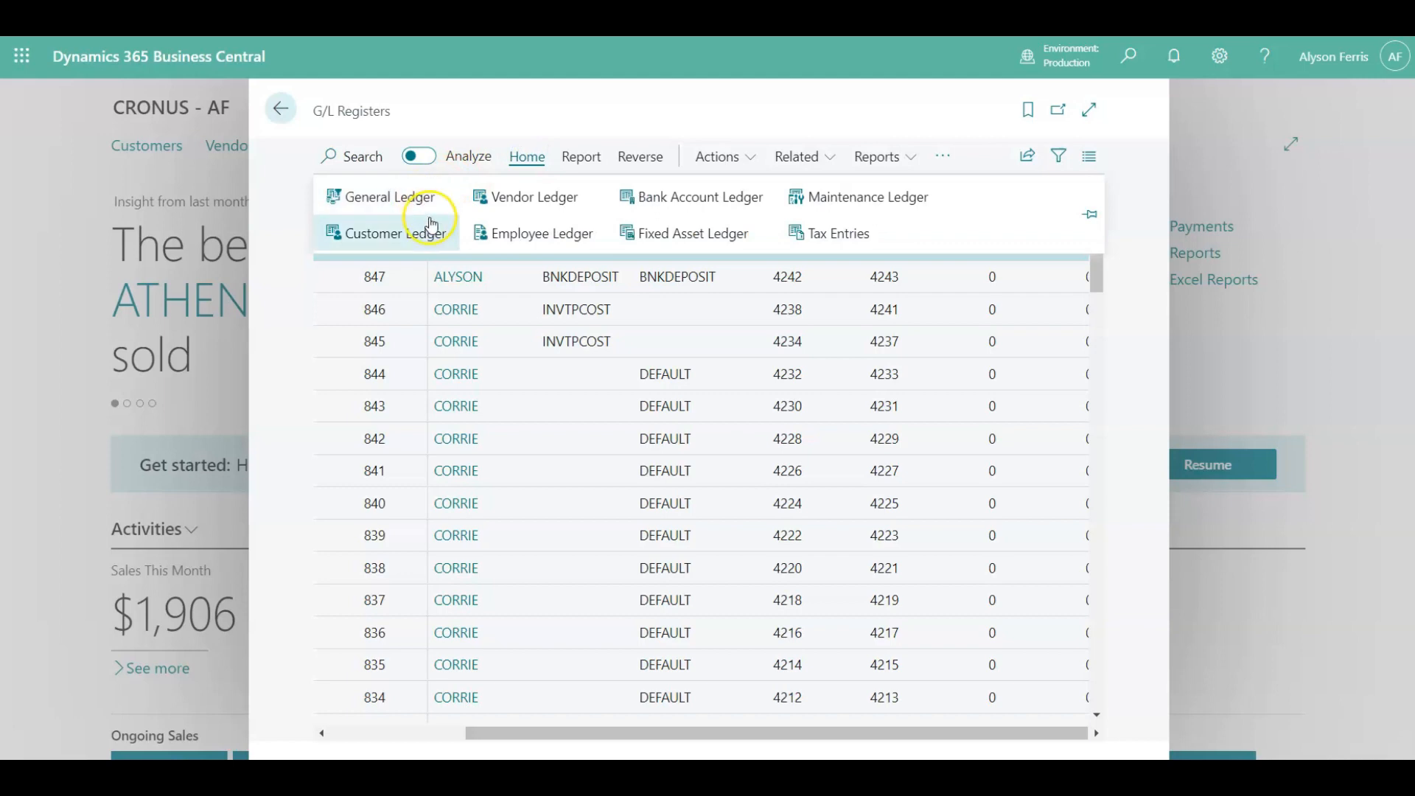
click(420, 197)
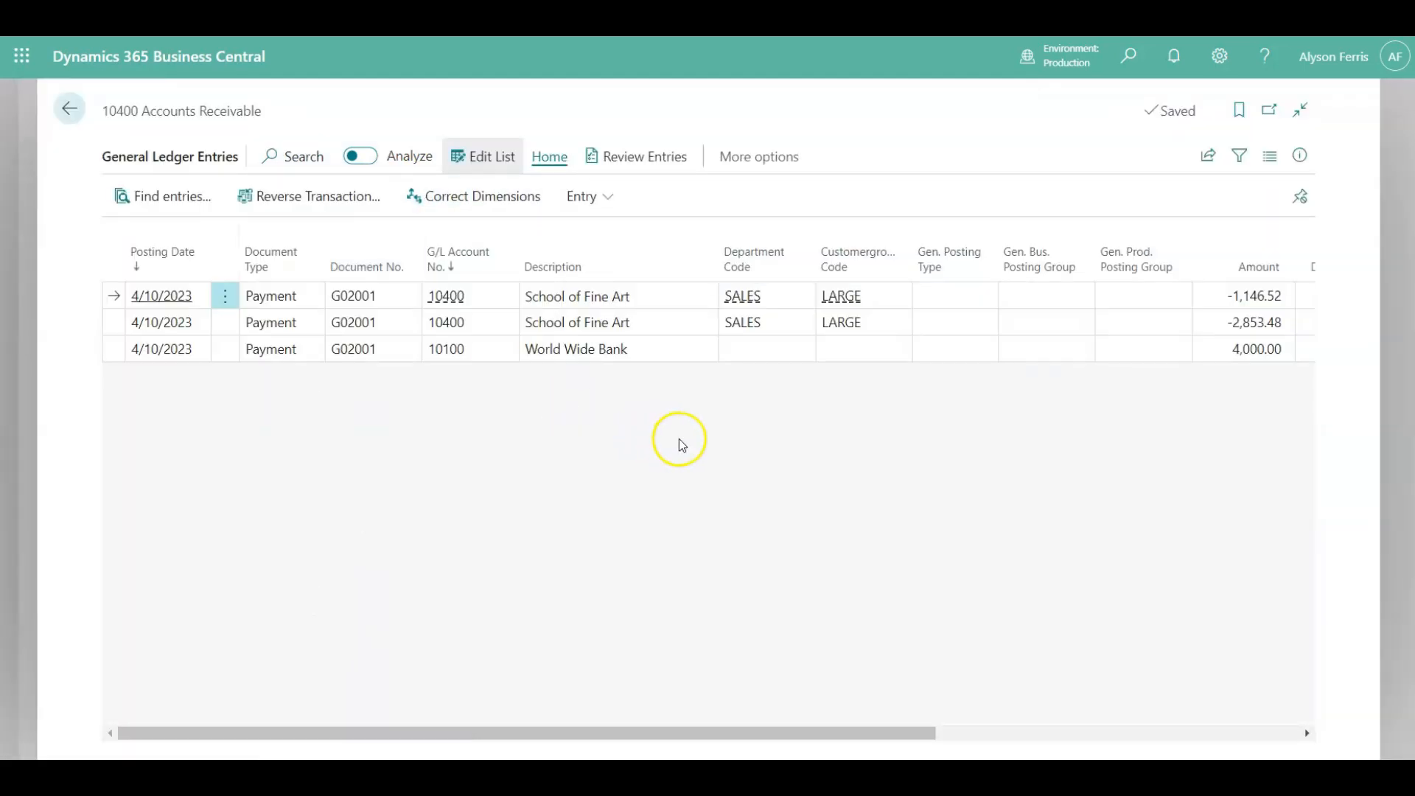
click(68, 108)
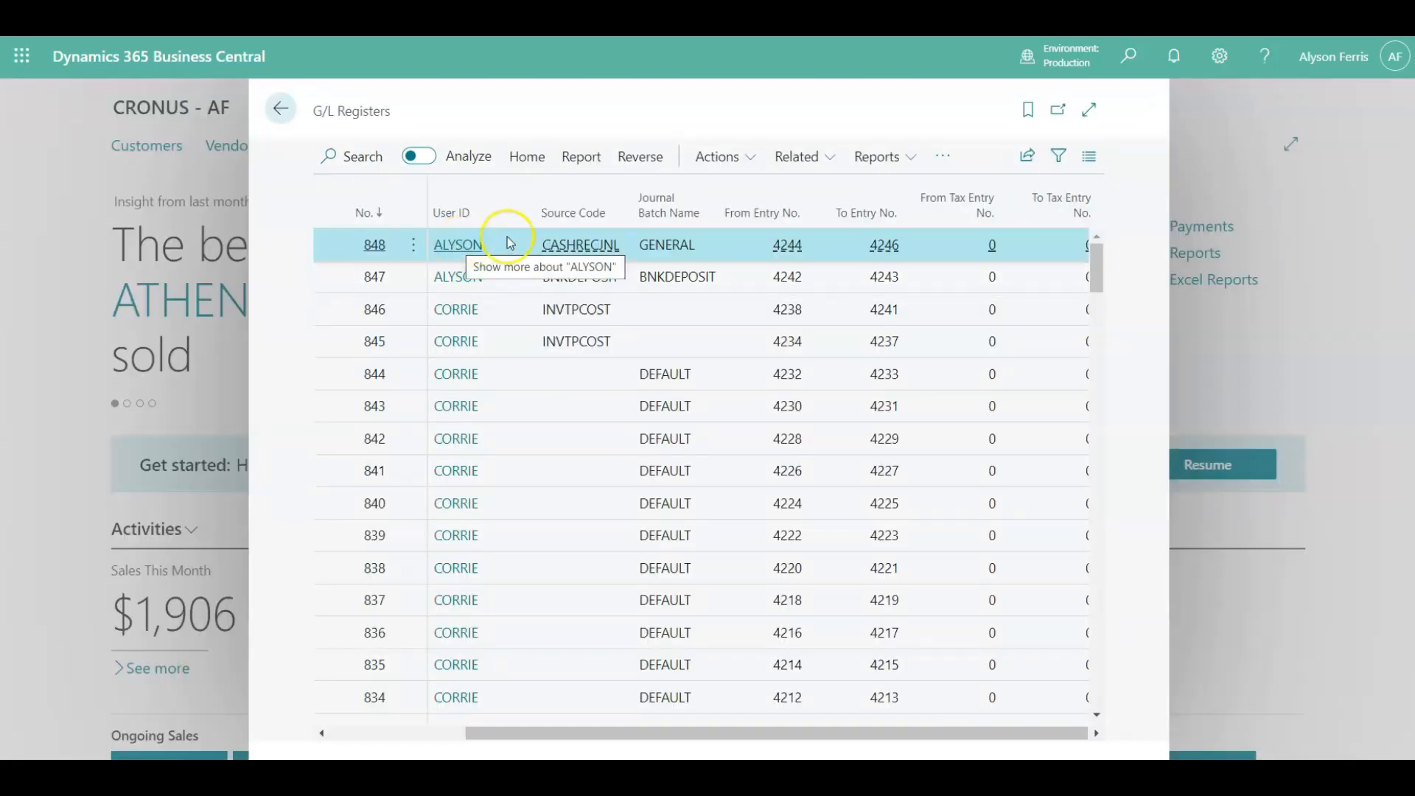
- Examine the customer ledger entries of register 848 and return to the G/L Registers
click(542, 157)
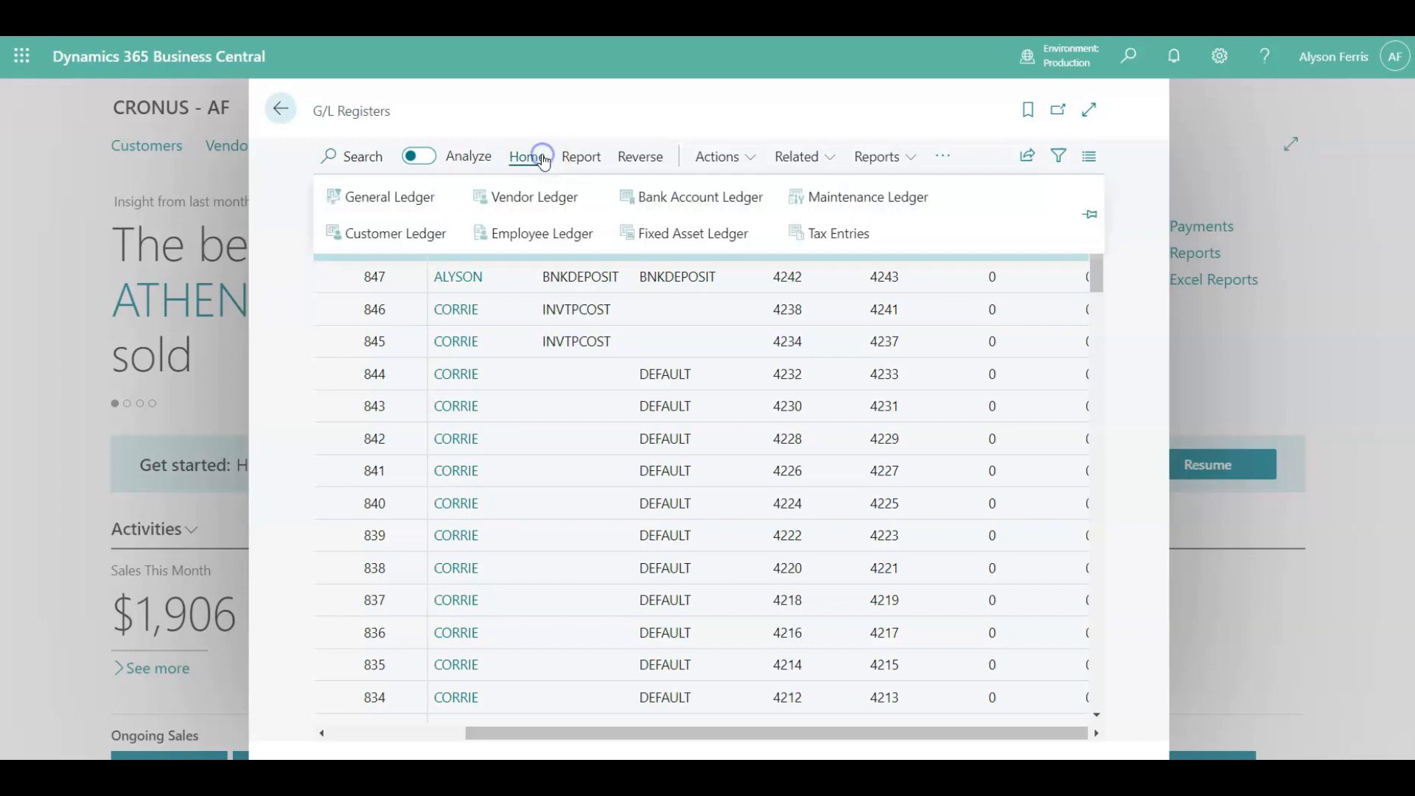
click(388, 235)
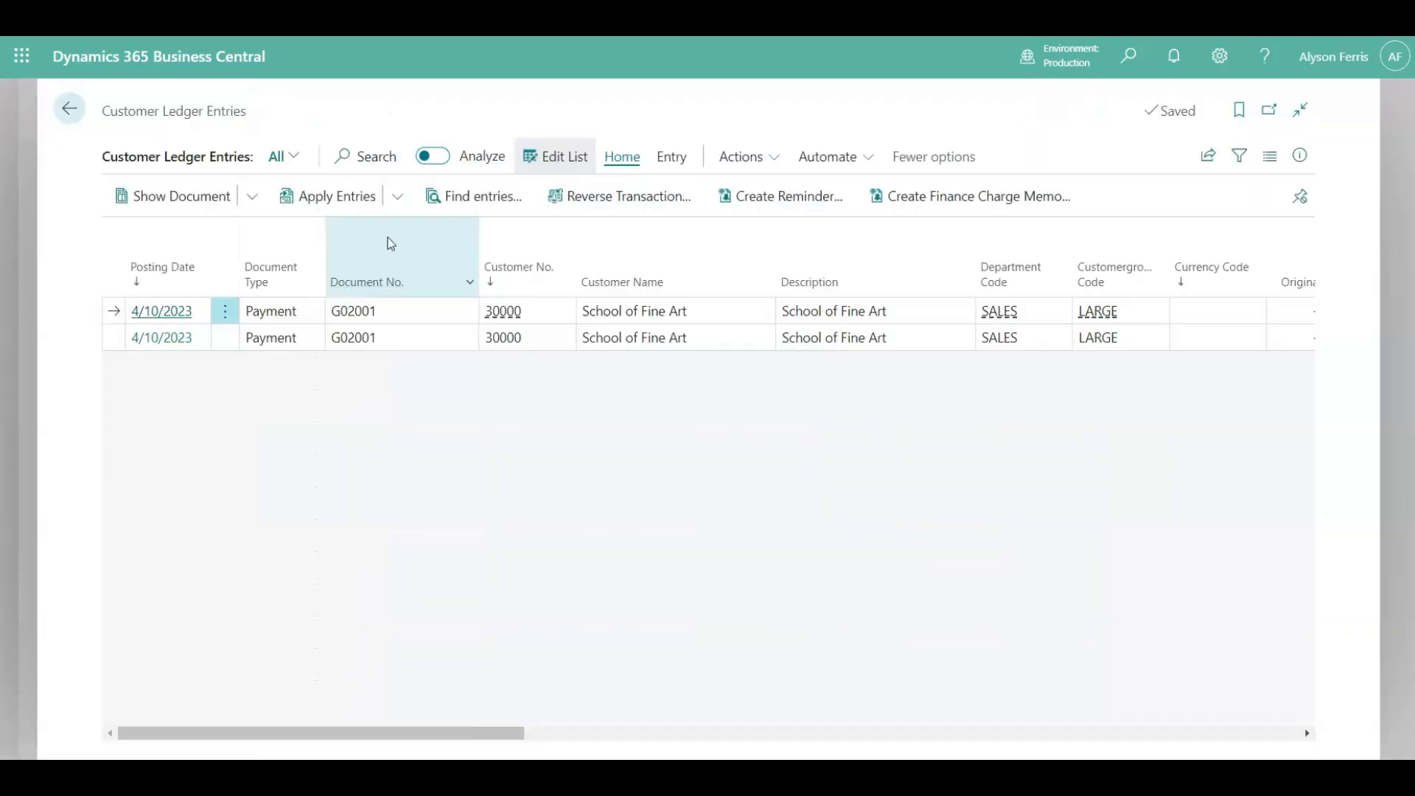
click(538, 407)
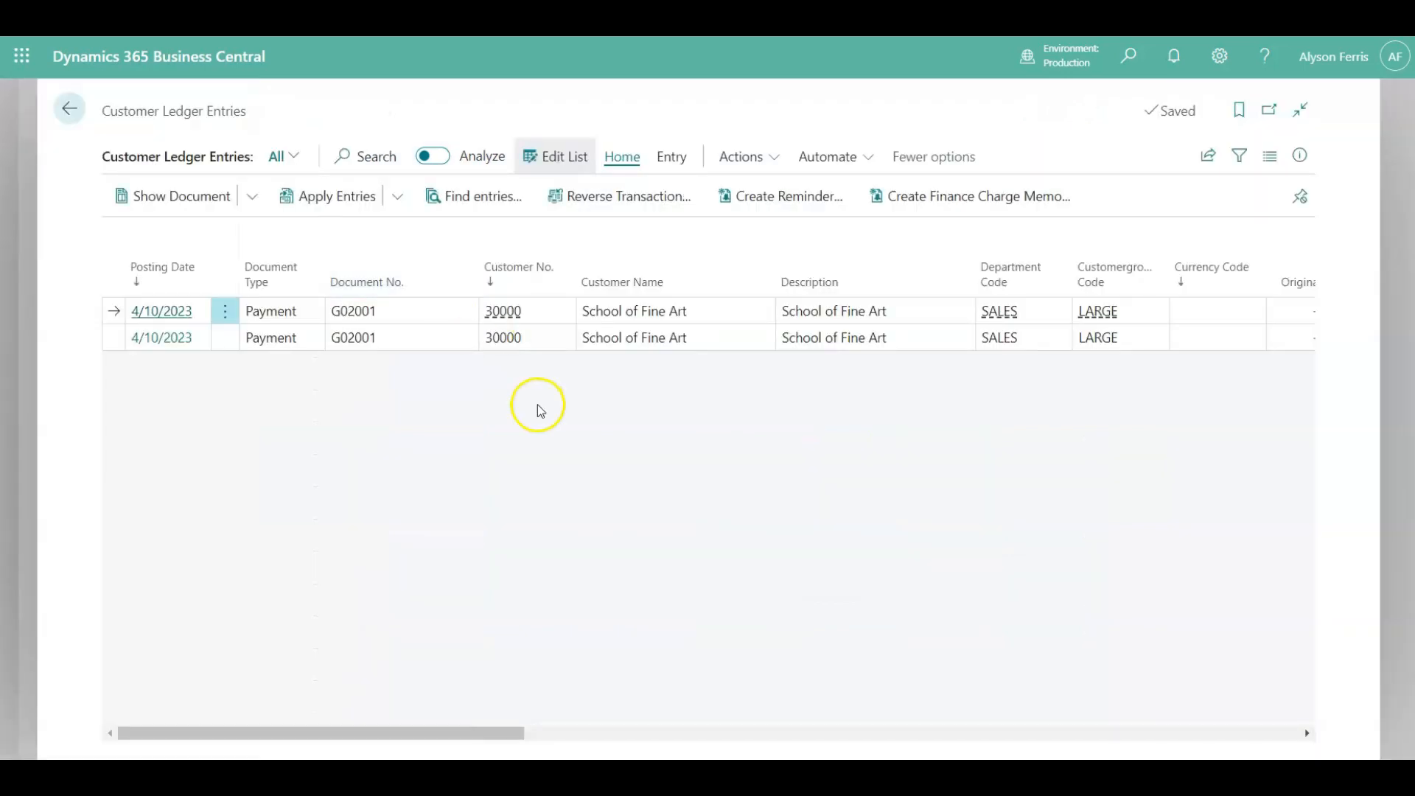
click(69, 109)
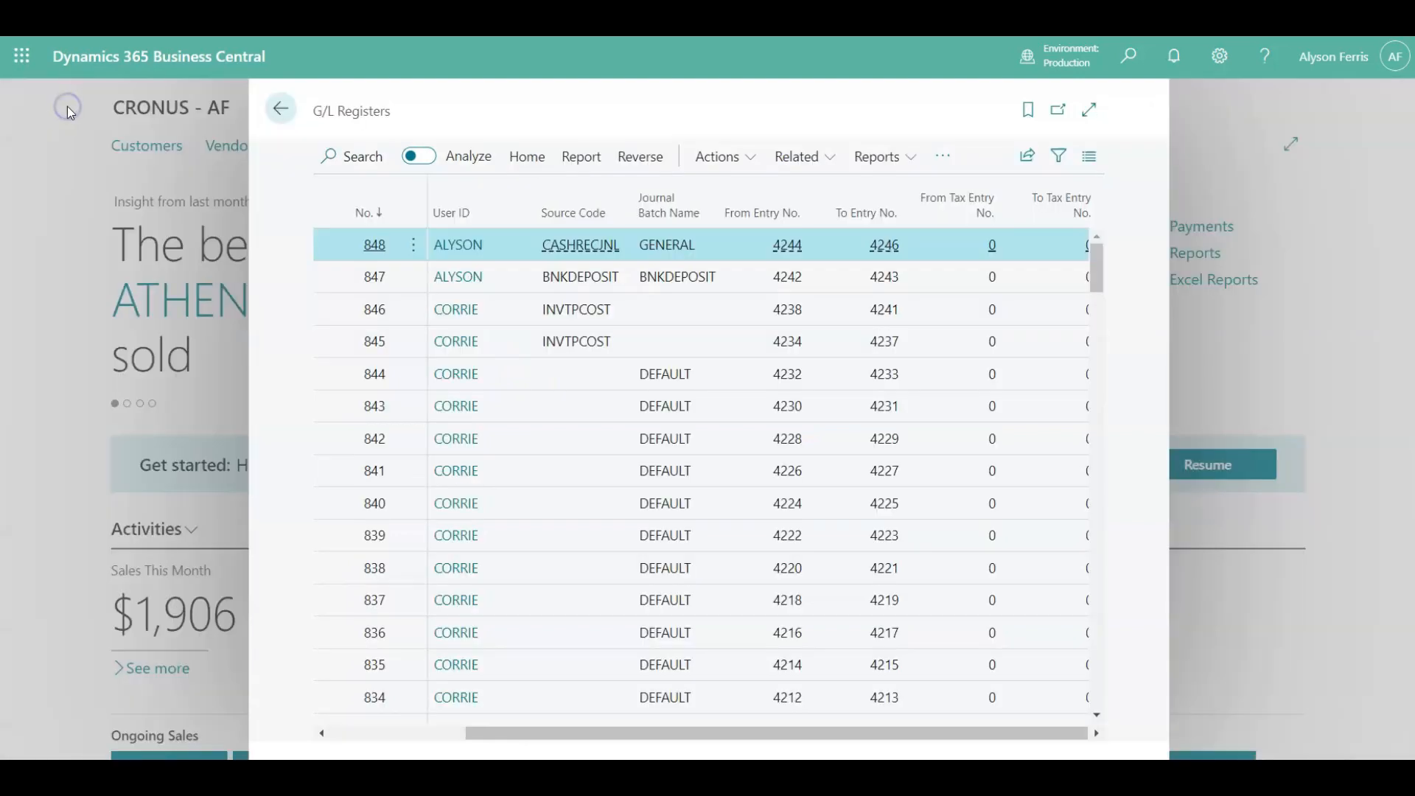
- Examine the bank account ledger entries of register 848 and return to the G/L Registers
click(526, 159)
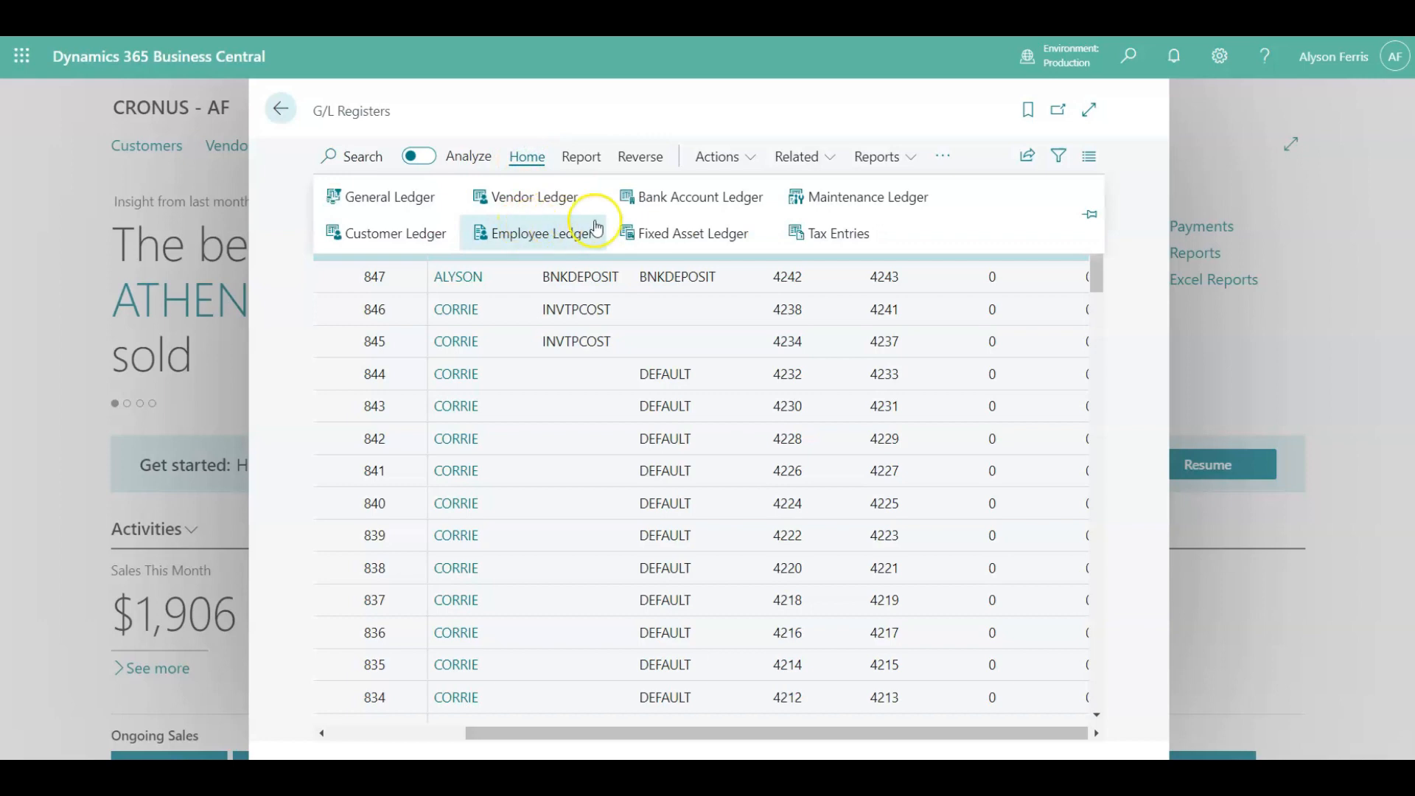
click(702, 206)
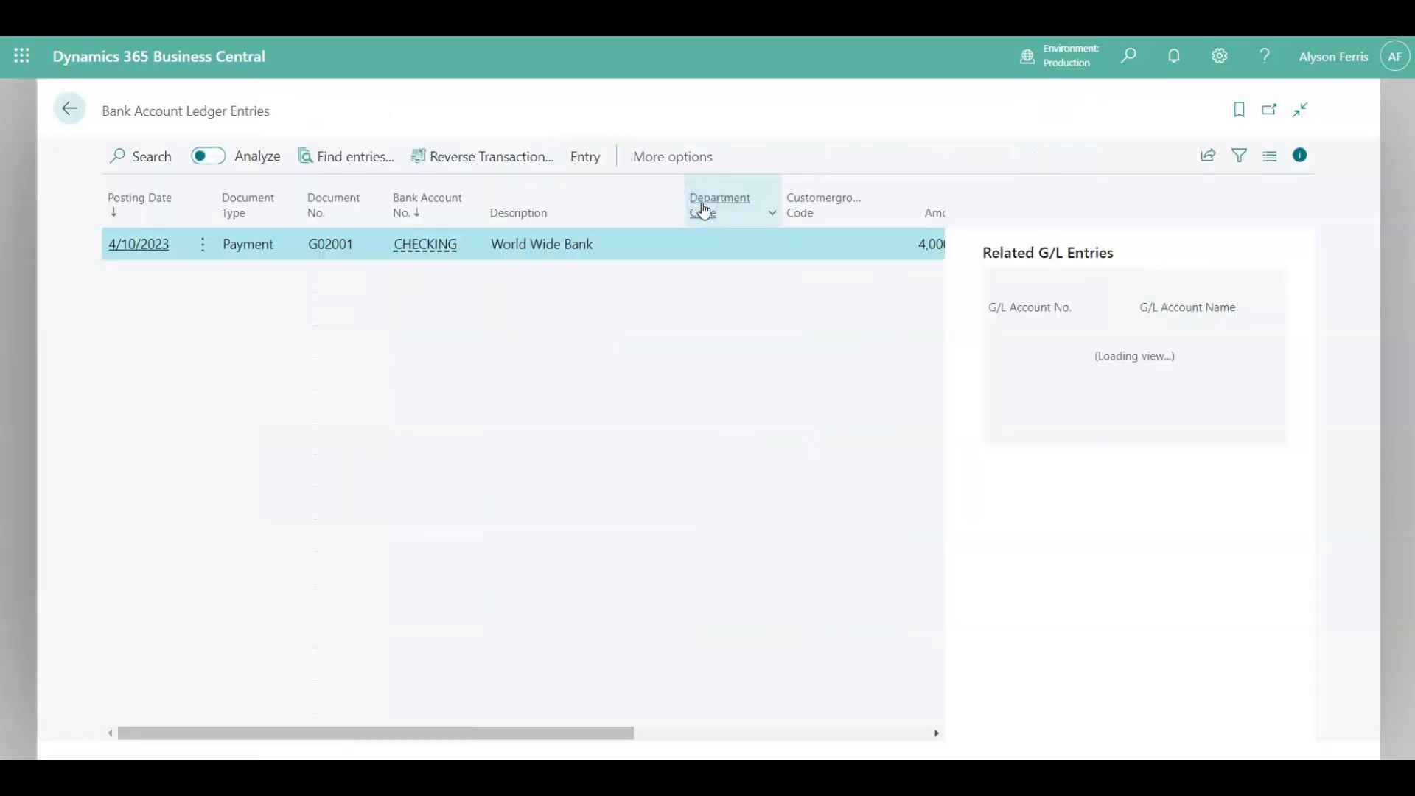
click(69, 109)
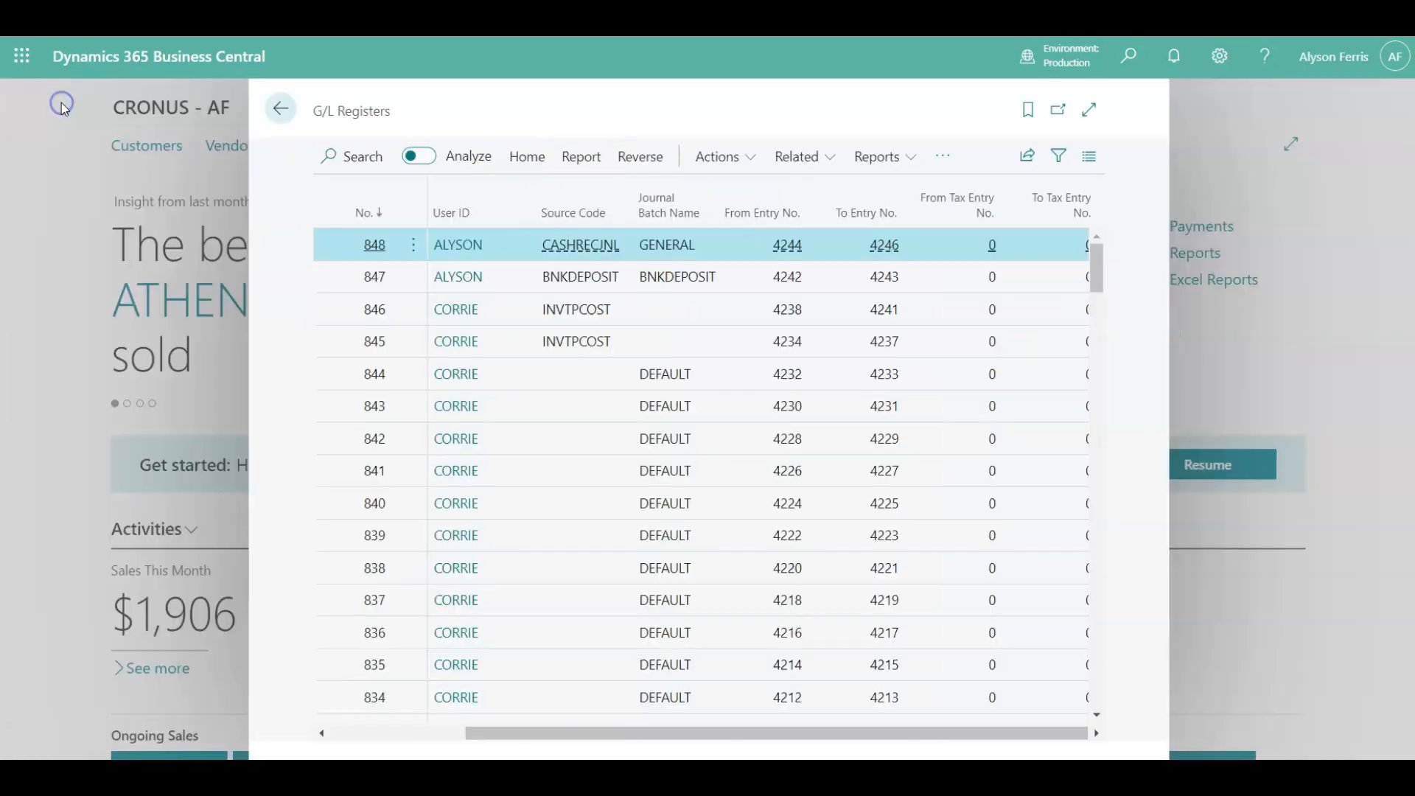
- Check register 848 for fixed asset ledger entries, and close the G/L Registers to return to the home page
click(533, 154)
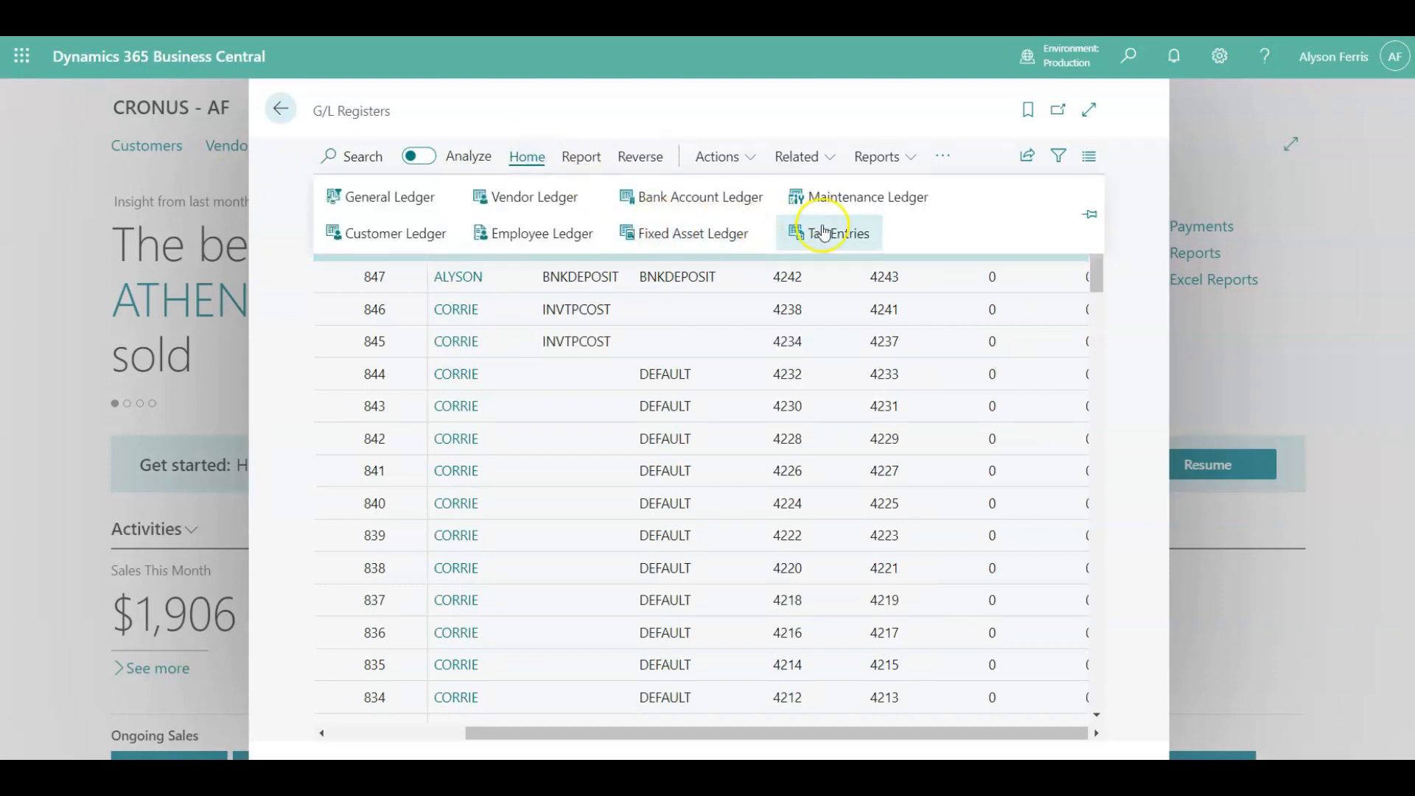
click(678, 230)
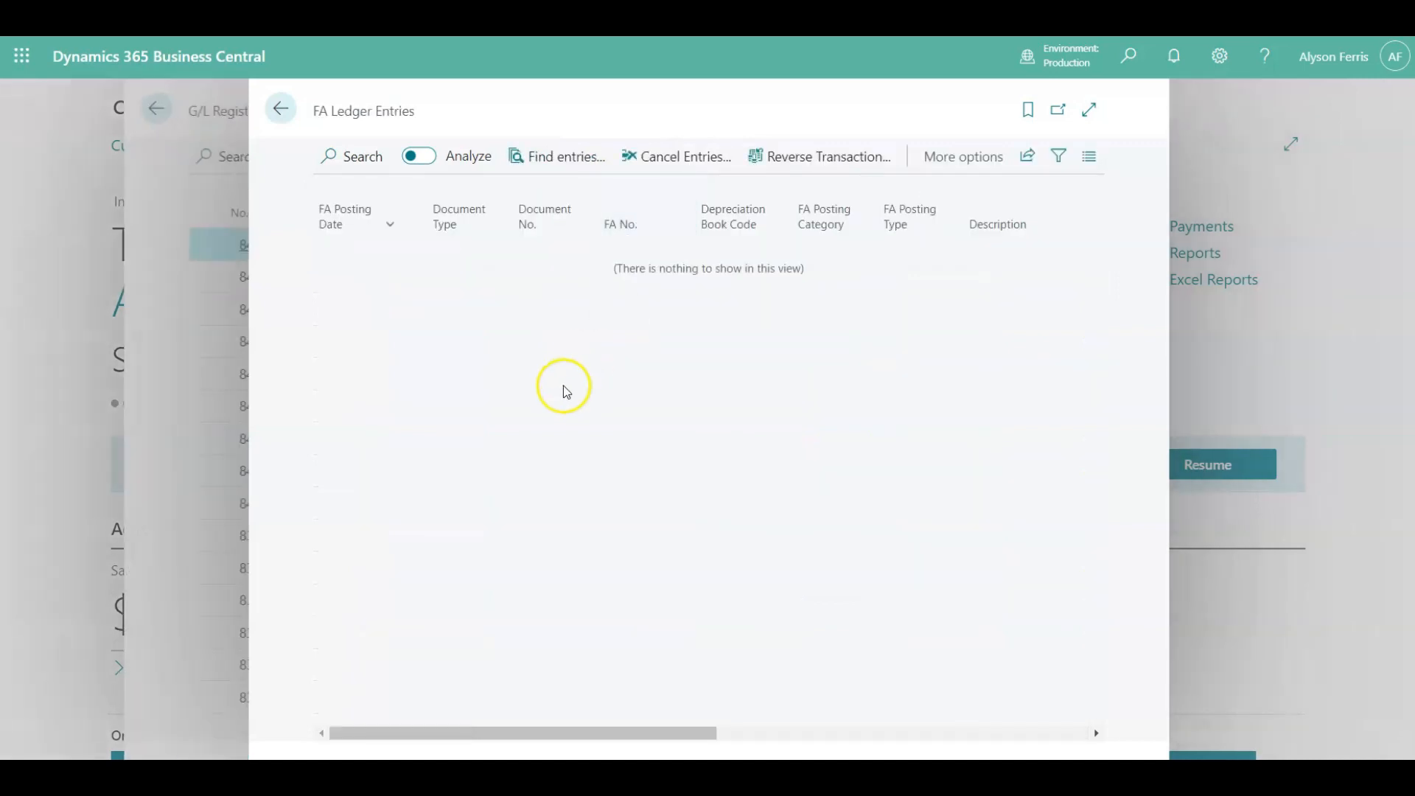
click(280, 110)
click(280, 110)
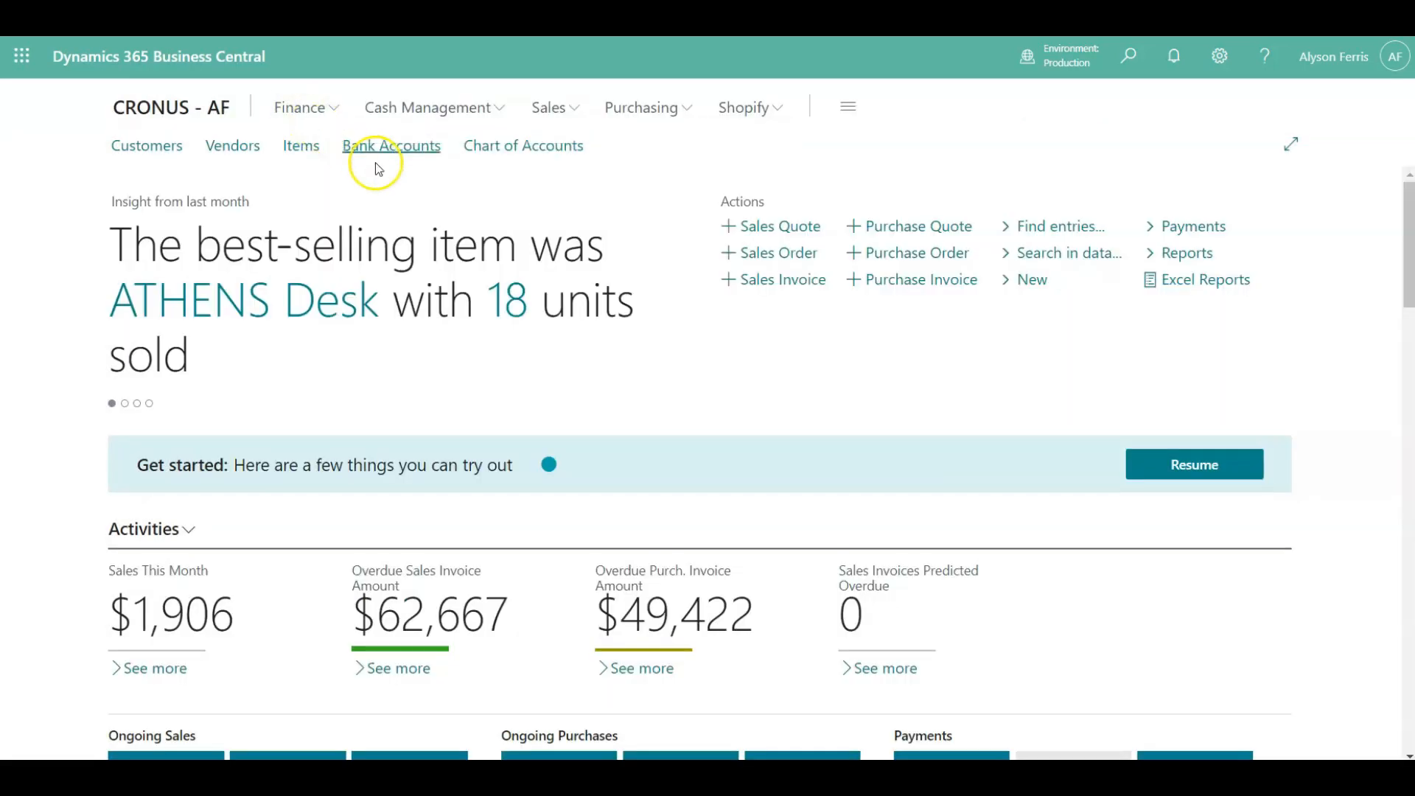
click(492, 200)
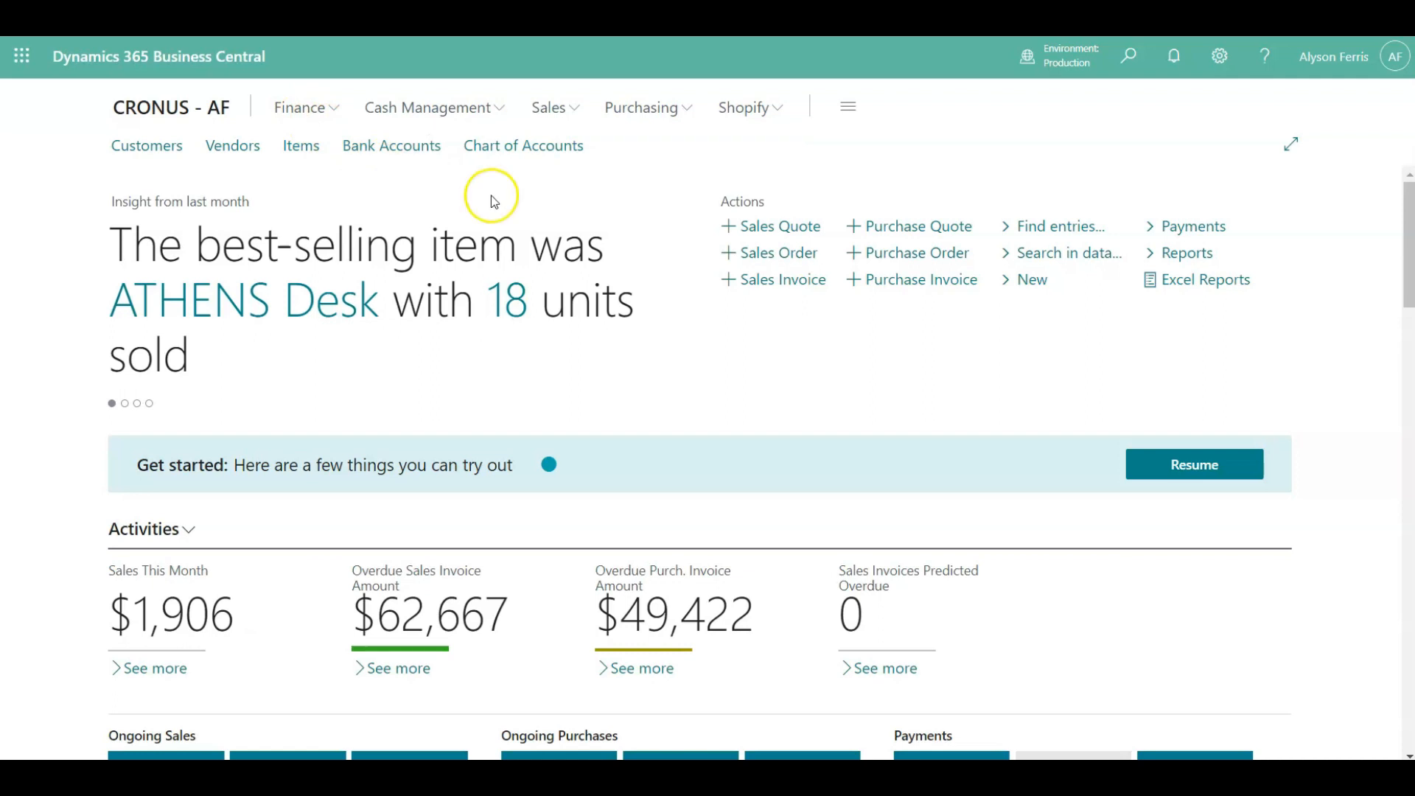